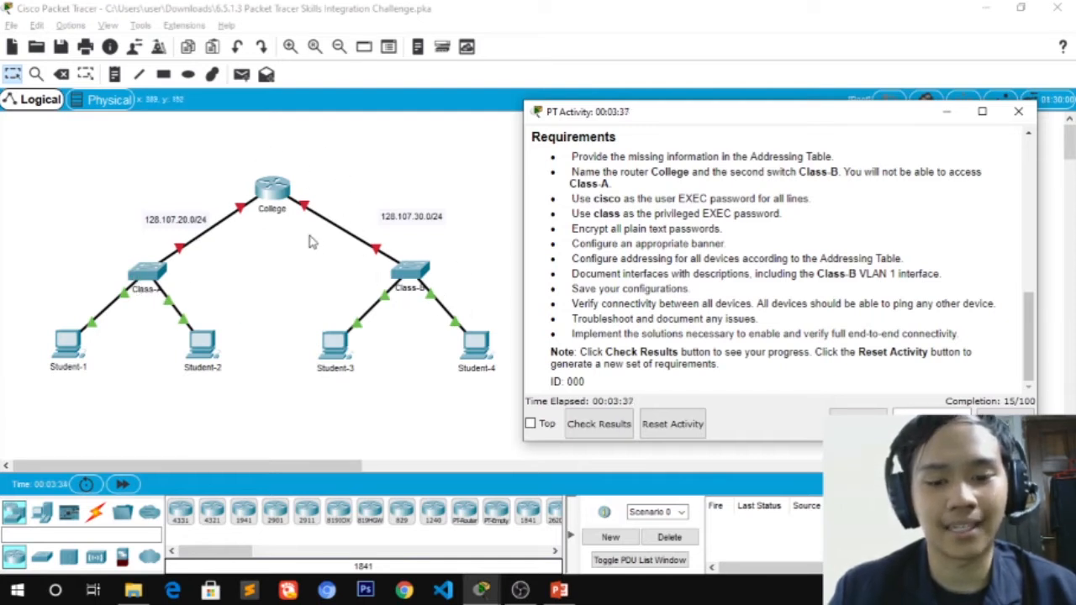
left_click(615, 425)
left_click(131, 113)
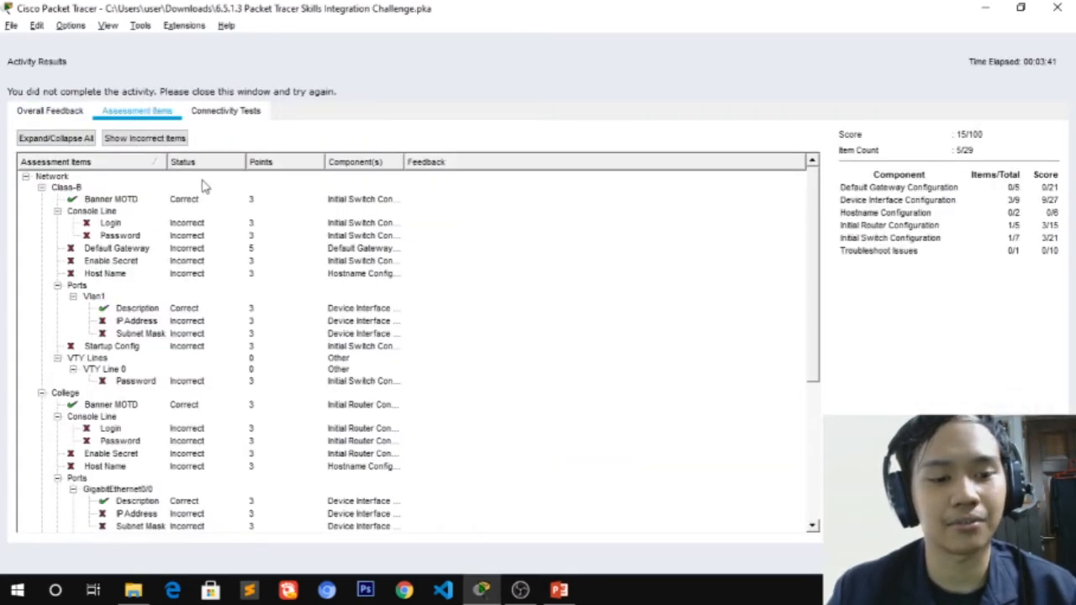
scroll(193, 236, "down", 4)
scroll(168, 228, "up", 4)
left_click(42, 188)
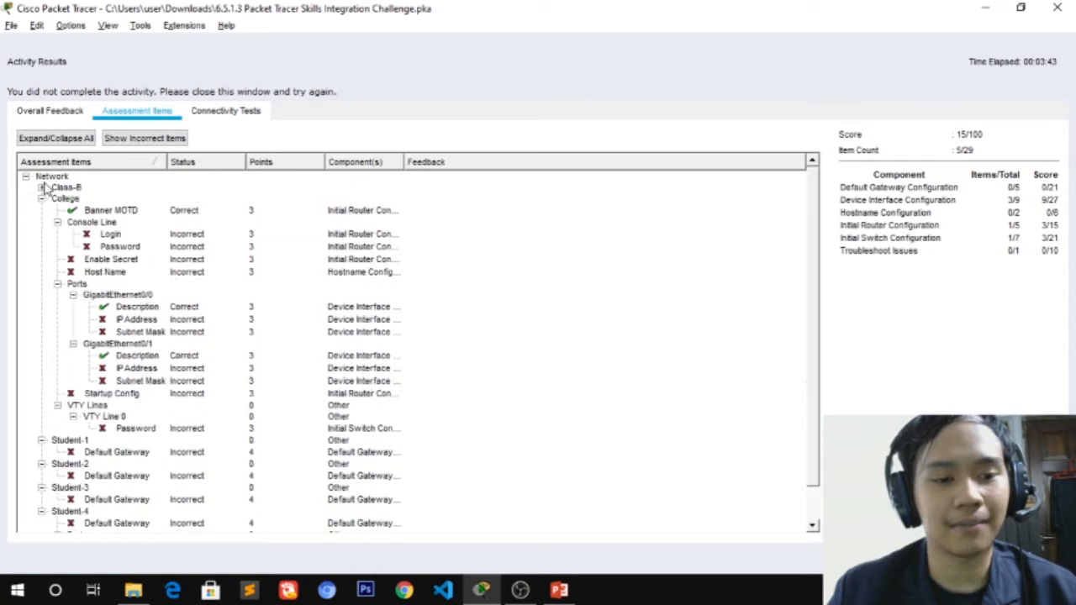
left_click(41, 198)
left_click(42, 209)
left_click(42, 221)
left_click(41, 232)
left_click(41, 242)
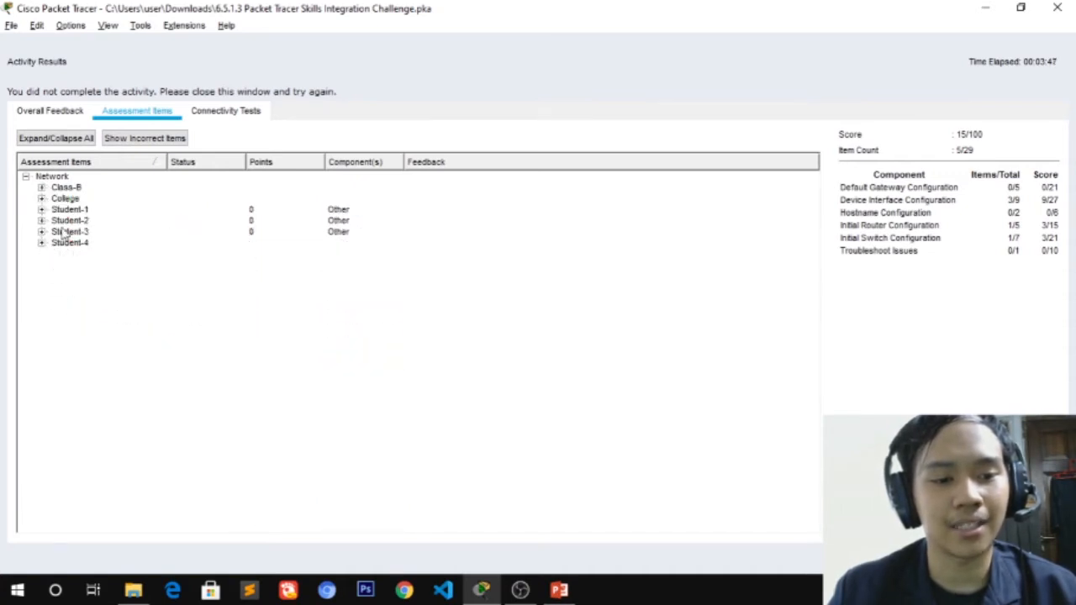
left_click(81, 186)
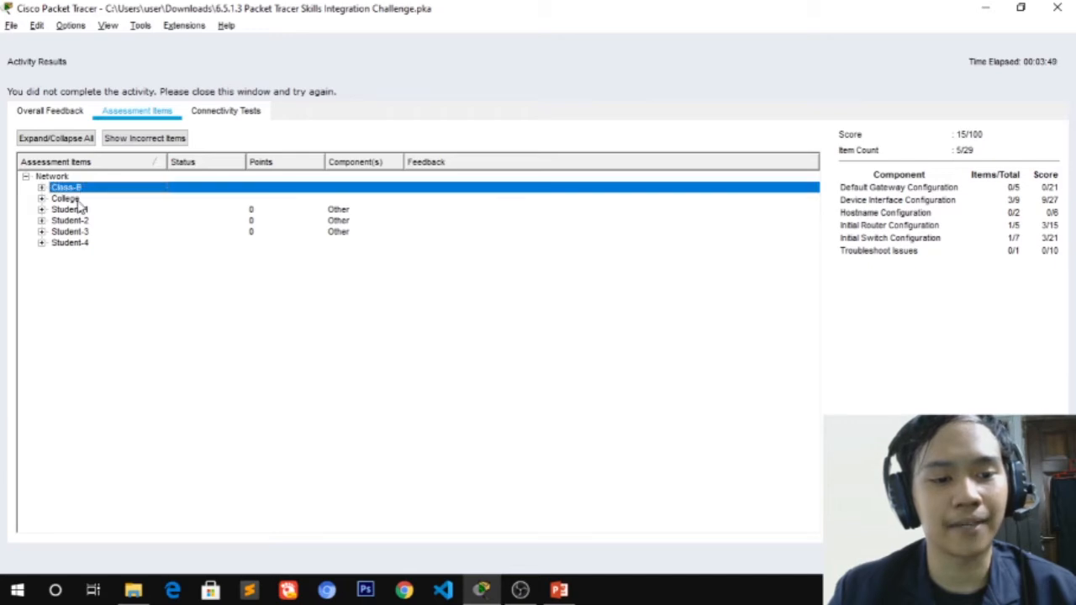
left_click(76, 199)
left_click(82, 210)
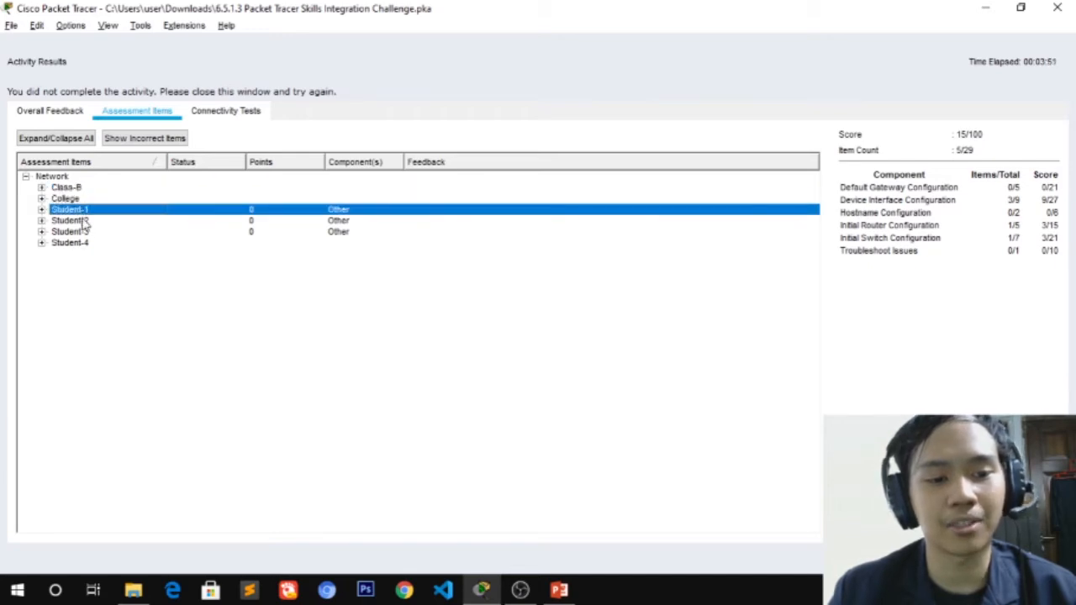
left_click(86, 243)
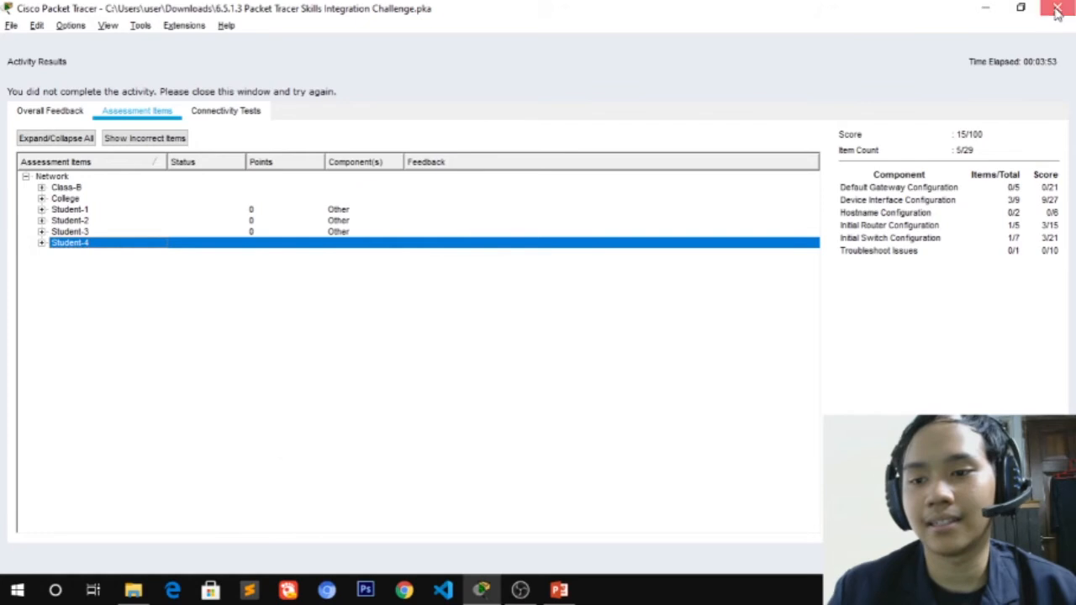
left_click(1057, 8)
left_click_drag(646, 108, 810, 52)
scroll(749, 212, "up", 1)
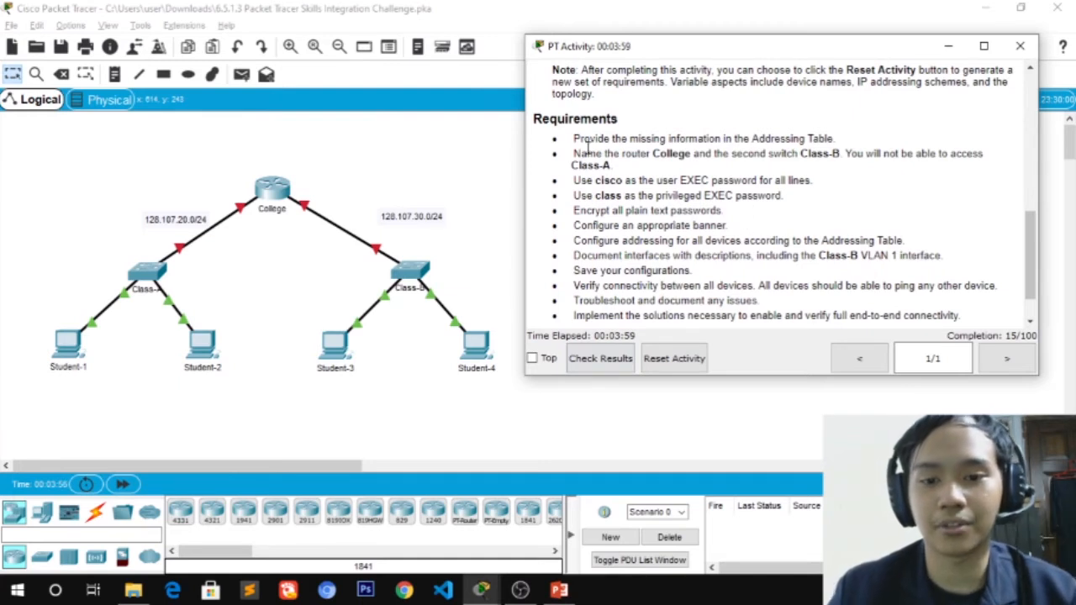
left_click_drag(573, 138, 760, 141)
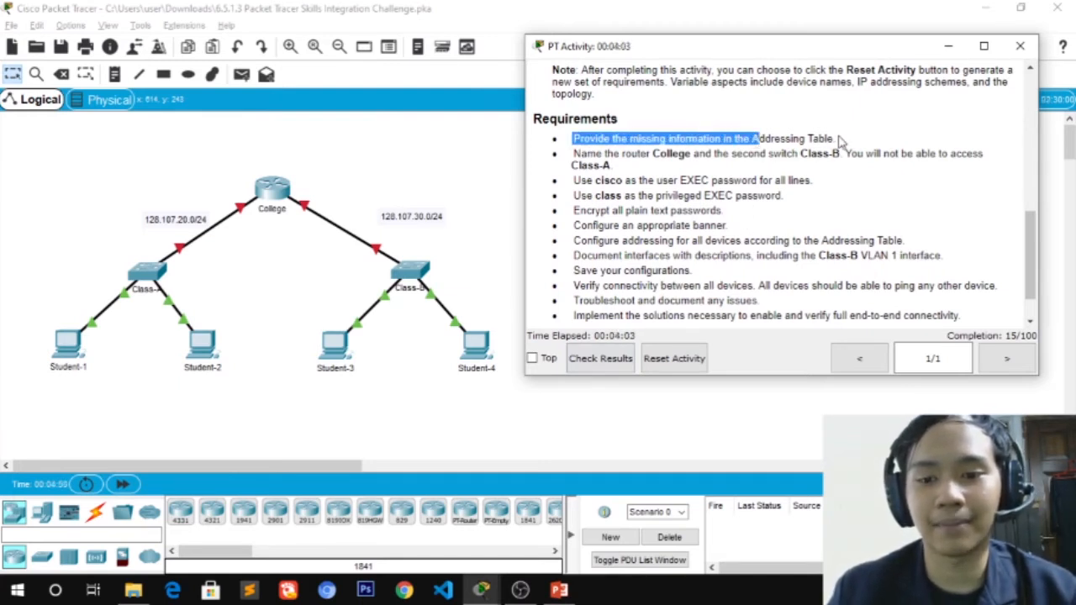
scroll(838, 142, "up", 3)
scroll(839, 238, "up", 6)
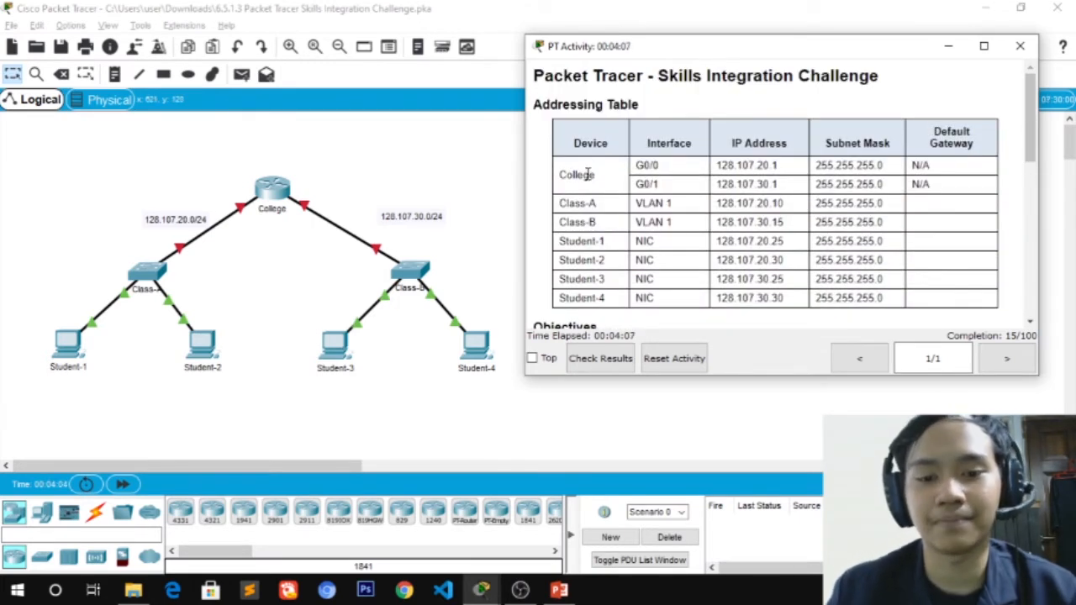
left_click_drag(606, 178, 562, 177)
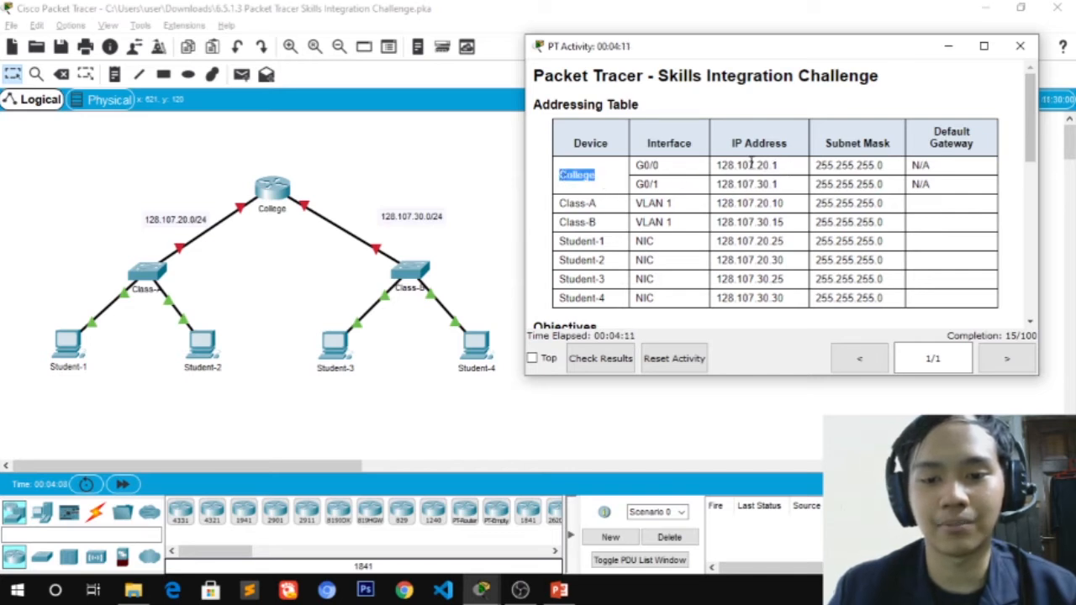
left_click_drag(900, 190, 637, 168)
left_click_drag(558, 204, 890, 202)
left_click_drag(559, 222, 832, 238)
left_click_drag(559, 241, 927, 242)
left_click_drag(562, 259, 649, 279)
left_click_drag(574, 279, 671, 280)
left_click_drag(576, 297, 598, 296)
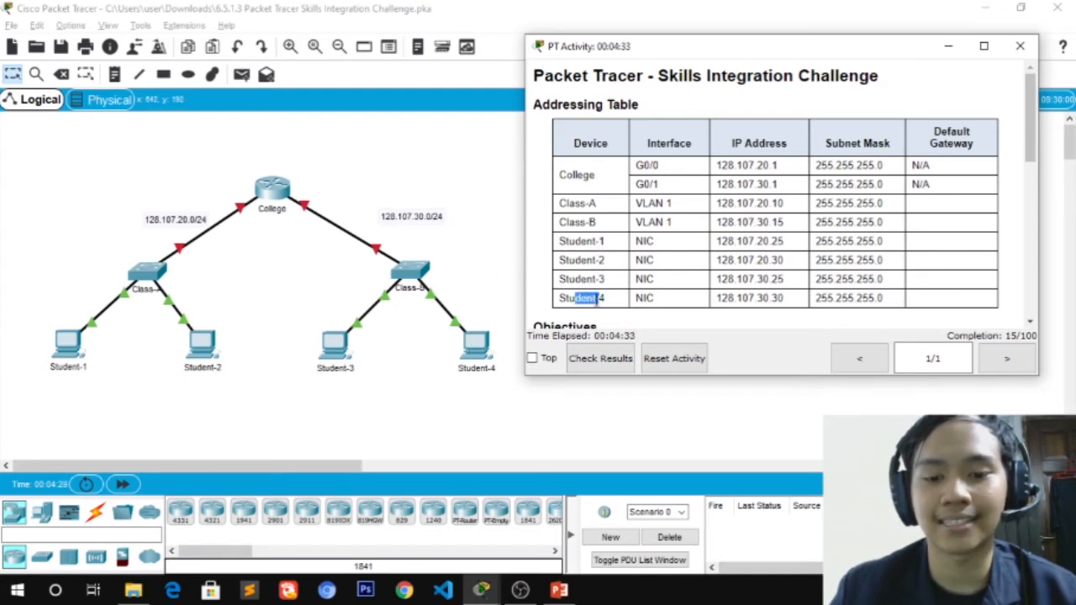
scroll(598, 298, "down", 6)
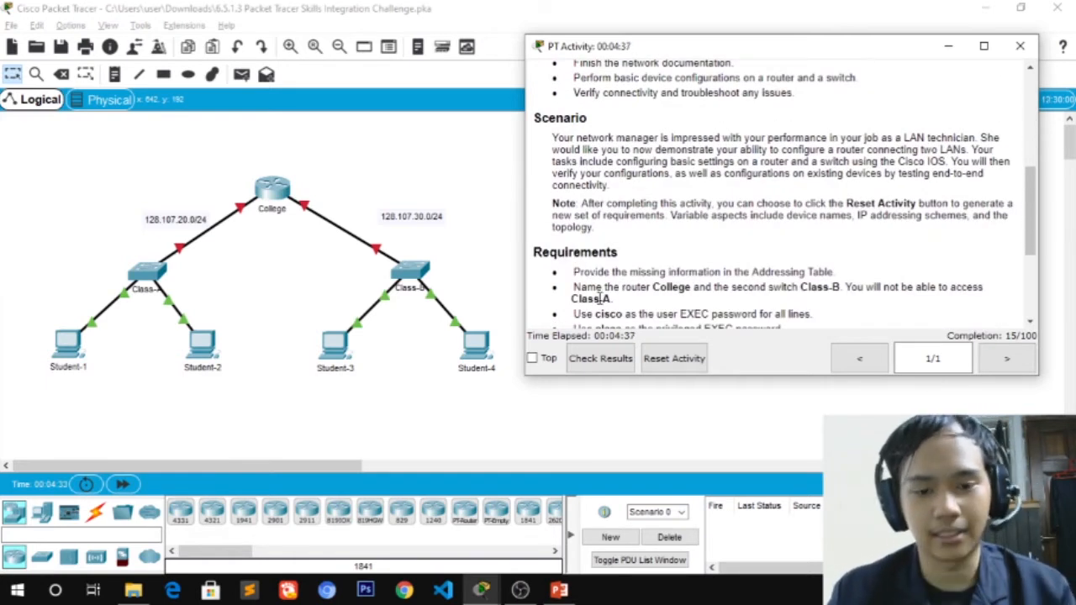
scroll(627, 240, "down", 1)
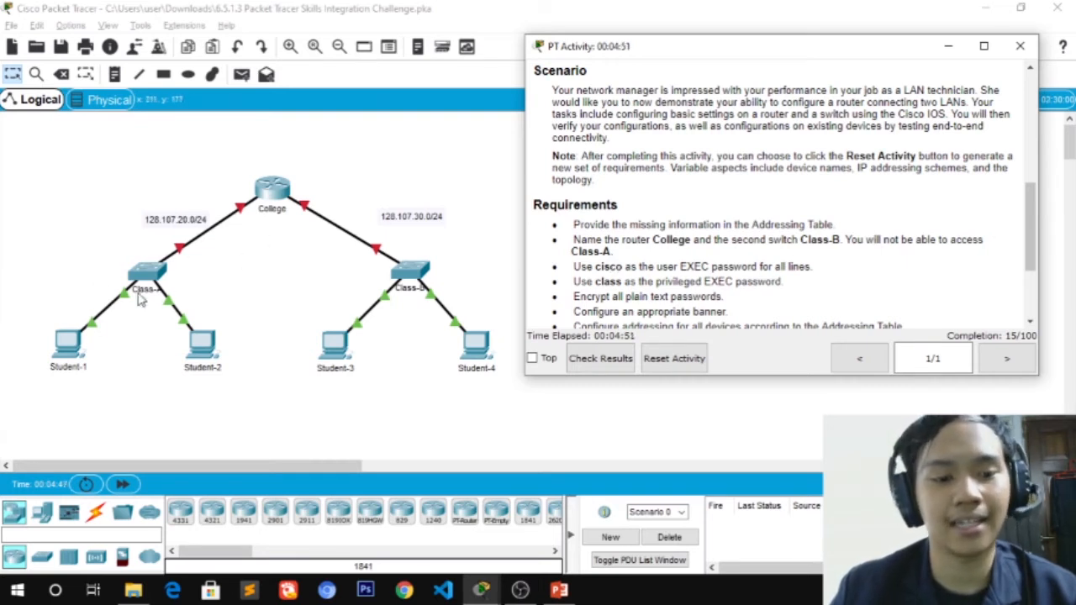
Open the College router's command line and enter privileged mode with enable
left_click(284, 189)
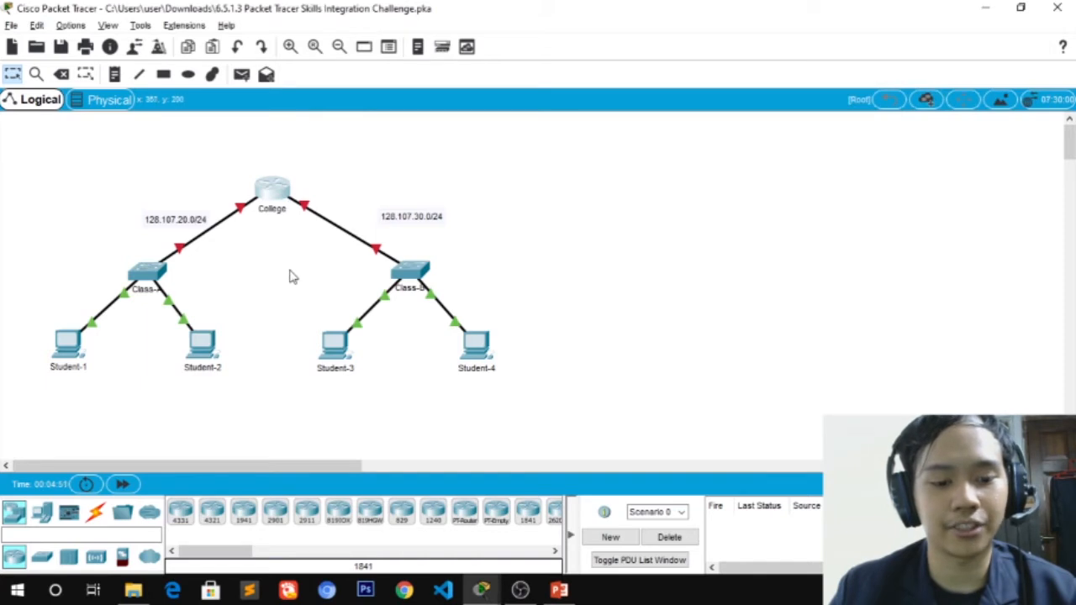
key("alt+Tab")
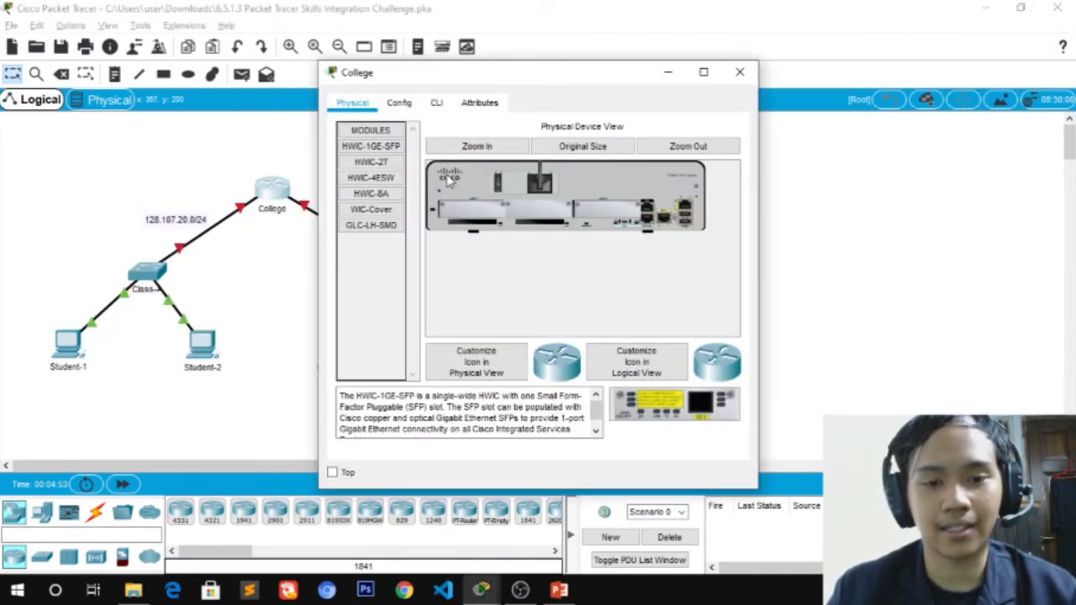
left_click(436, 104)
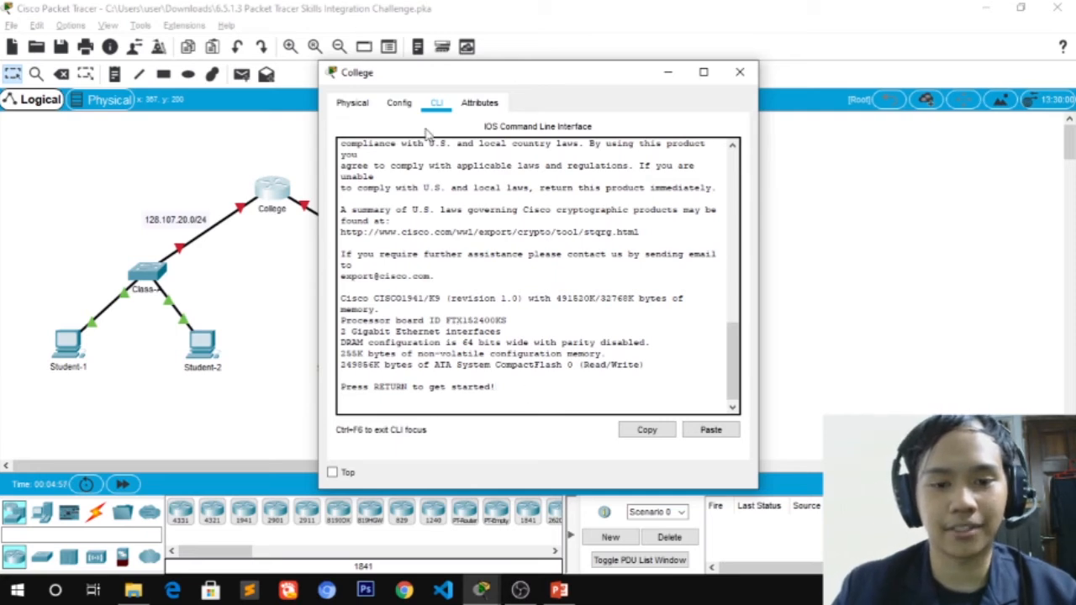
key("Return")
type("enable")
key("Return")
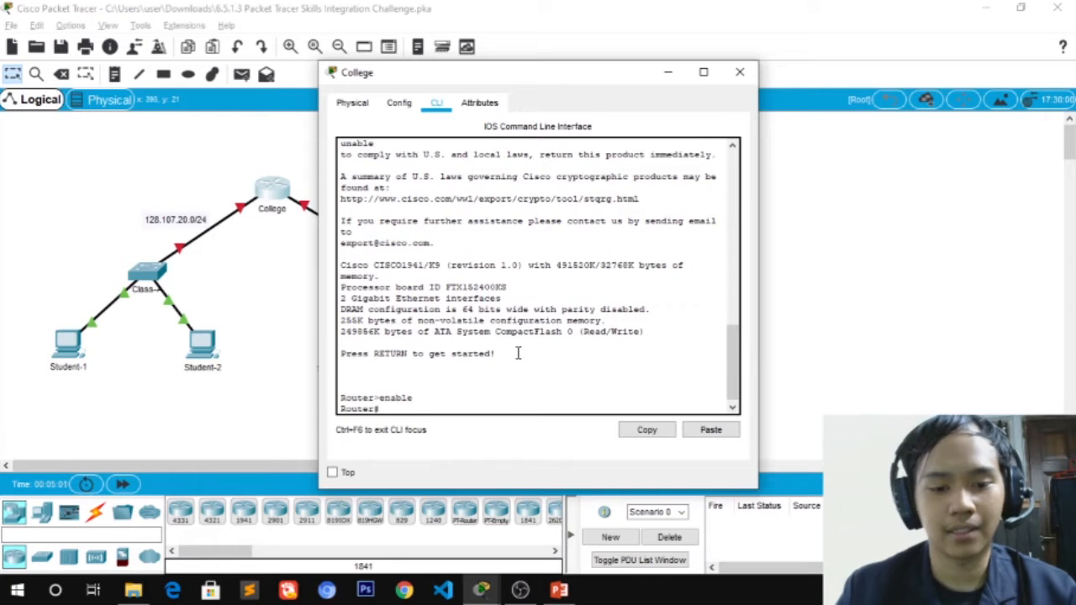
Enter global configuration and set the router's hostname to college
type("con")
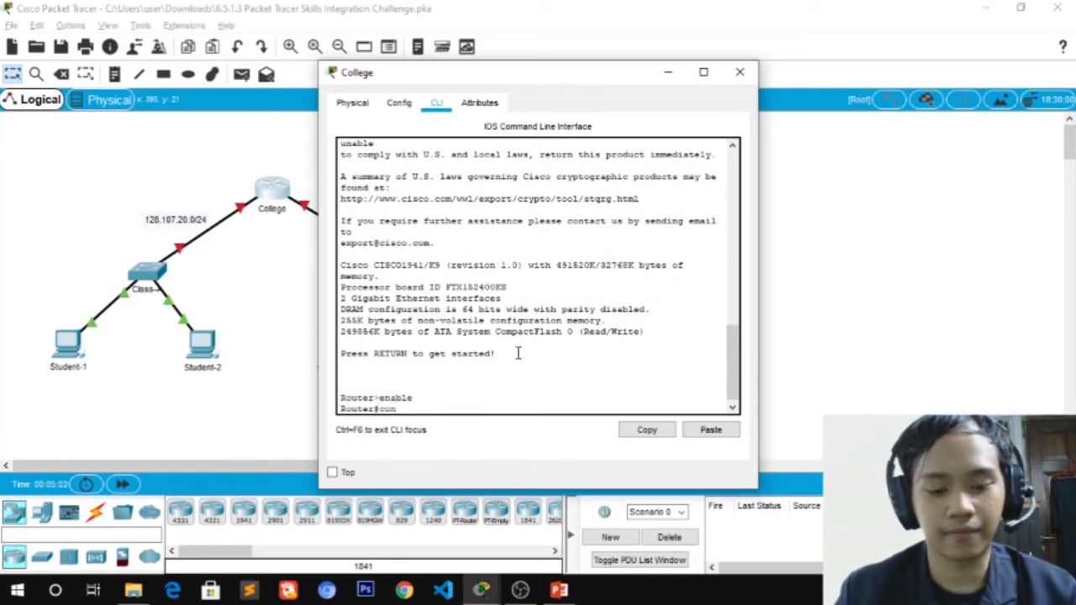
type("fi")
key("Tab")
type("t")
key("Tab")
key("Return")
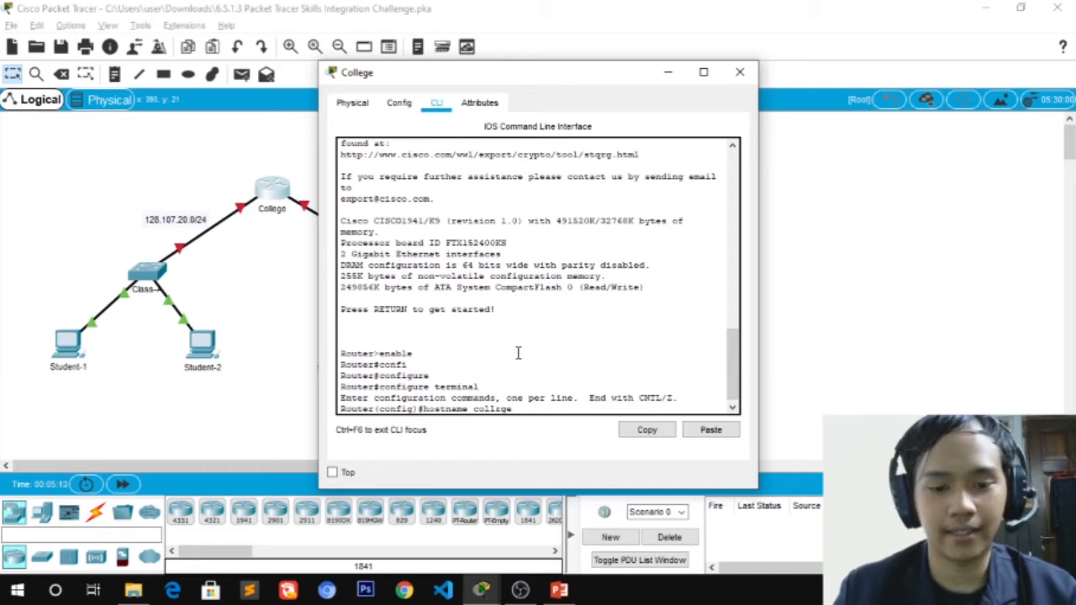
key("Return")
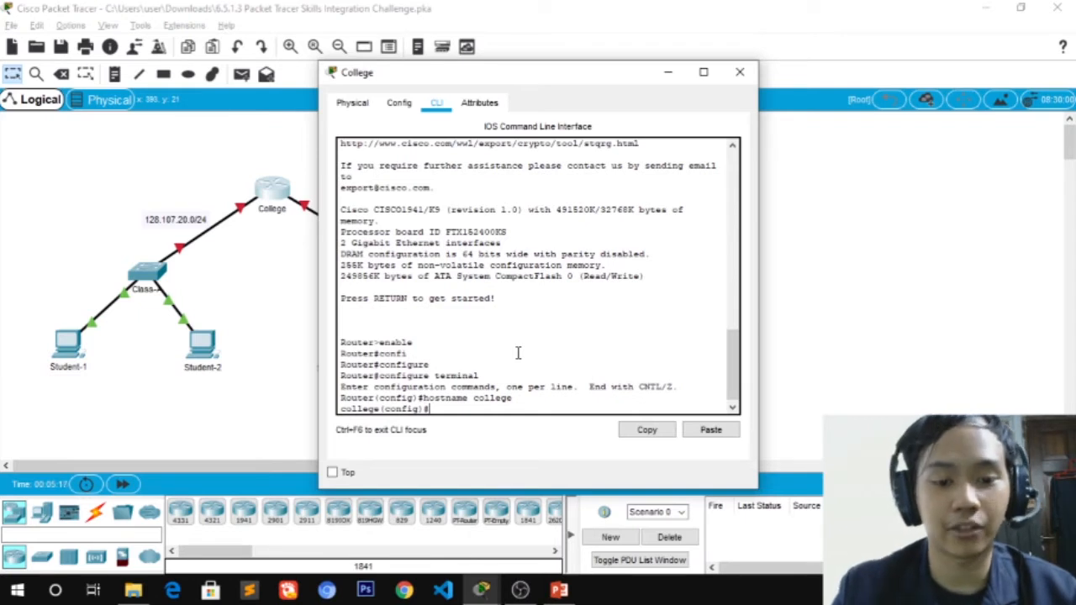
left_click_drag(485, 83, 309, 98)
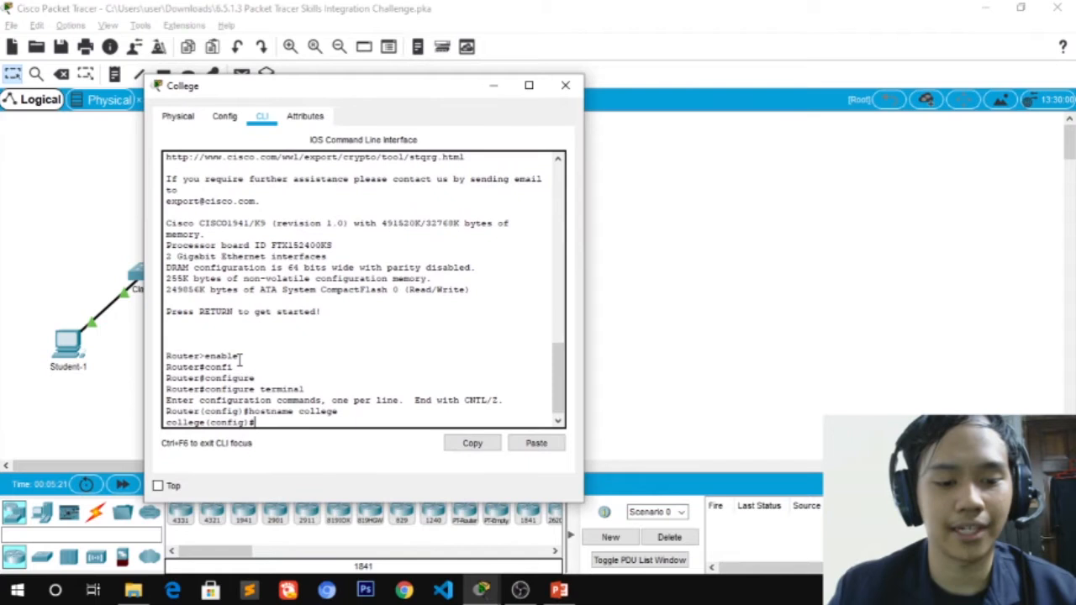
key("alt+Tab")
key("alt+Tab")
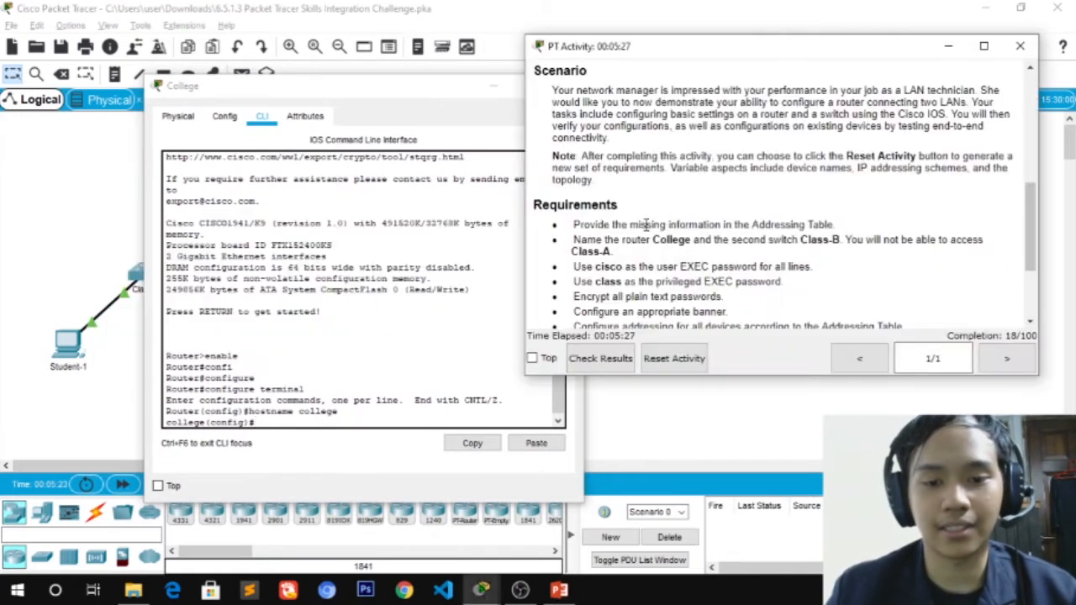
Secure College's console line 0 with the required user password and login
left_click_drag(645, 48, 700, 87)
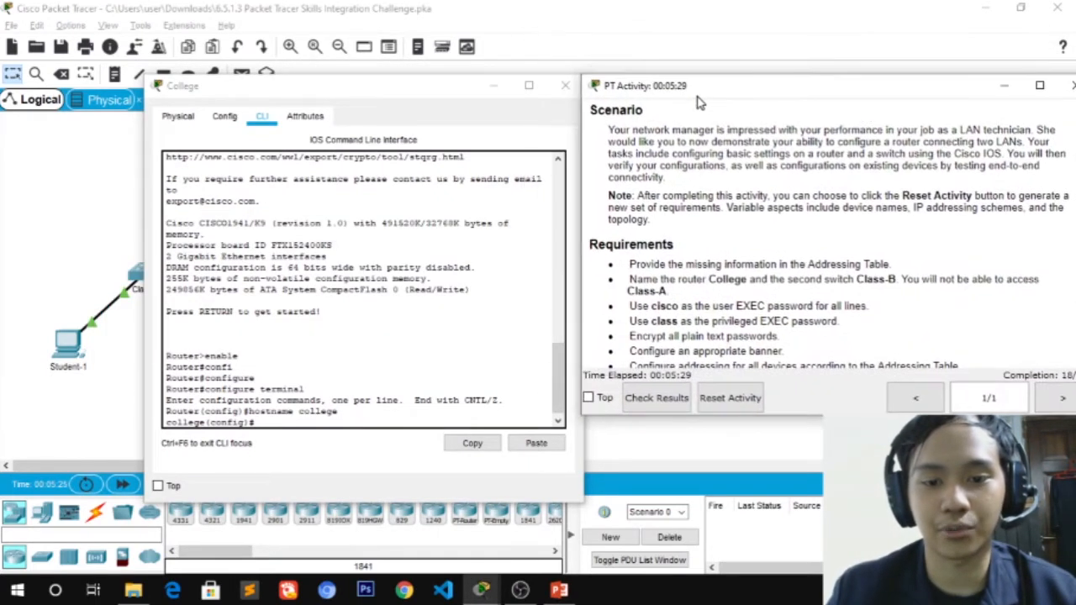
scroll(765, 337, "down", 1)
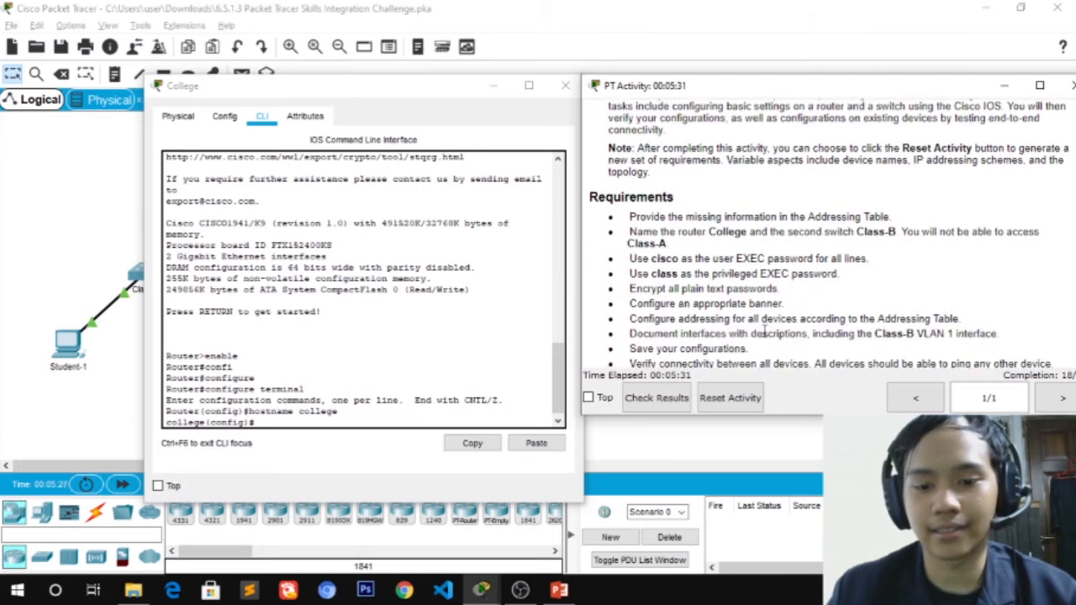
left_click_drag(788, 294, 636, 289)
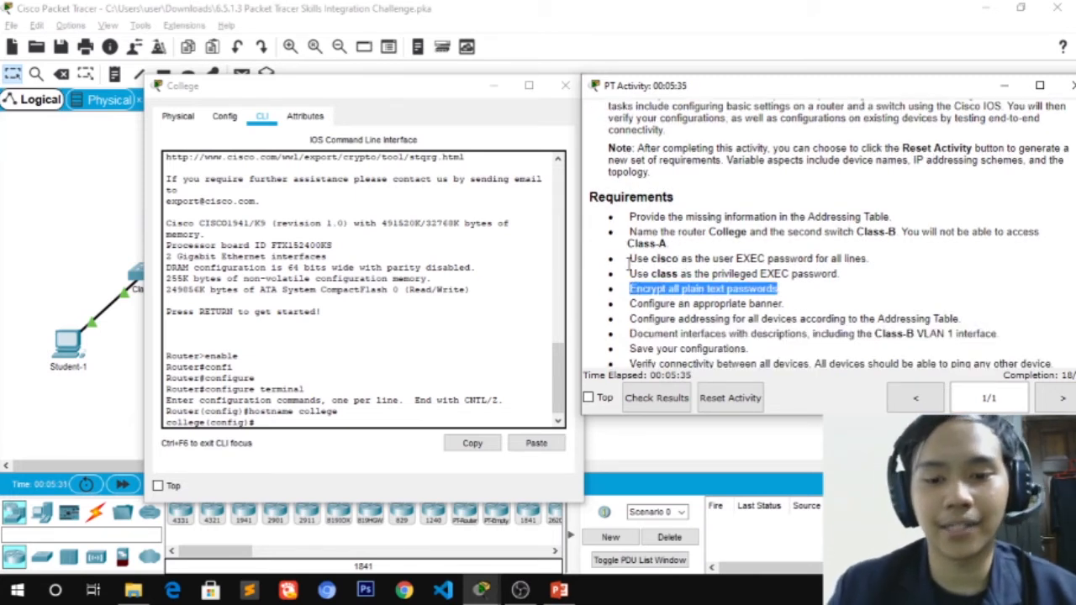
left_click_drag(649, 259, 868, 259)
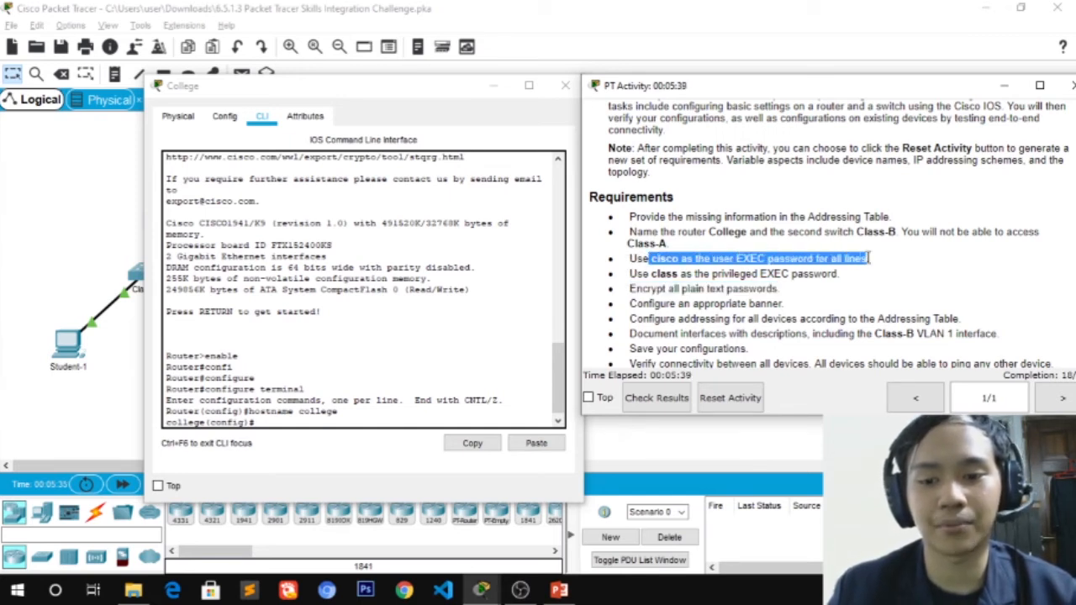
left_click(263, 424)
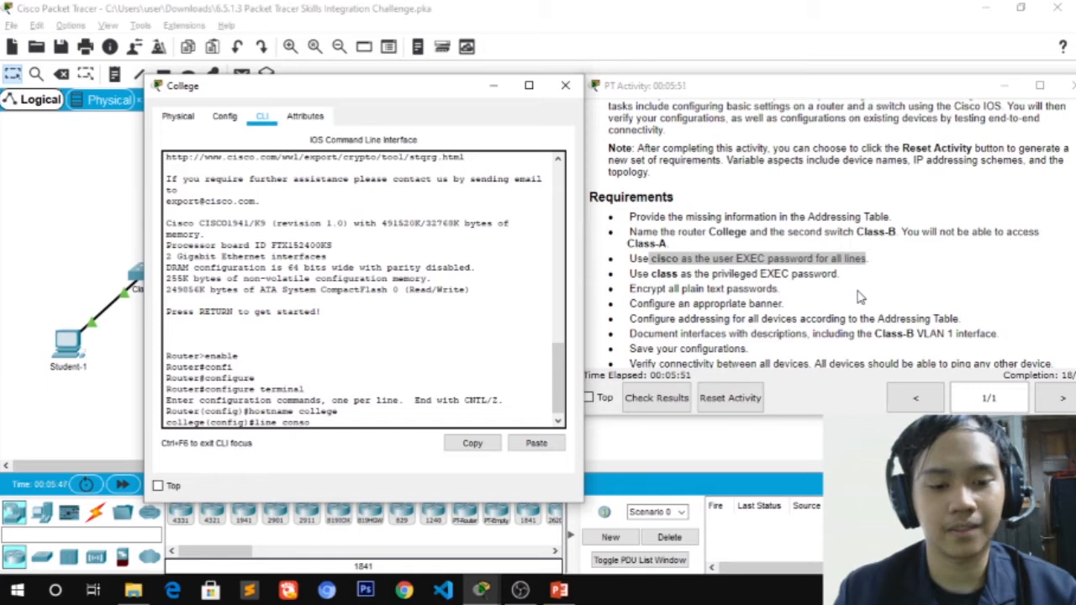
key("Return")
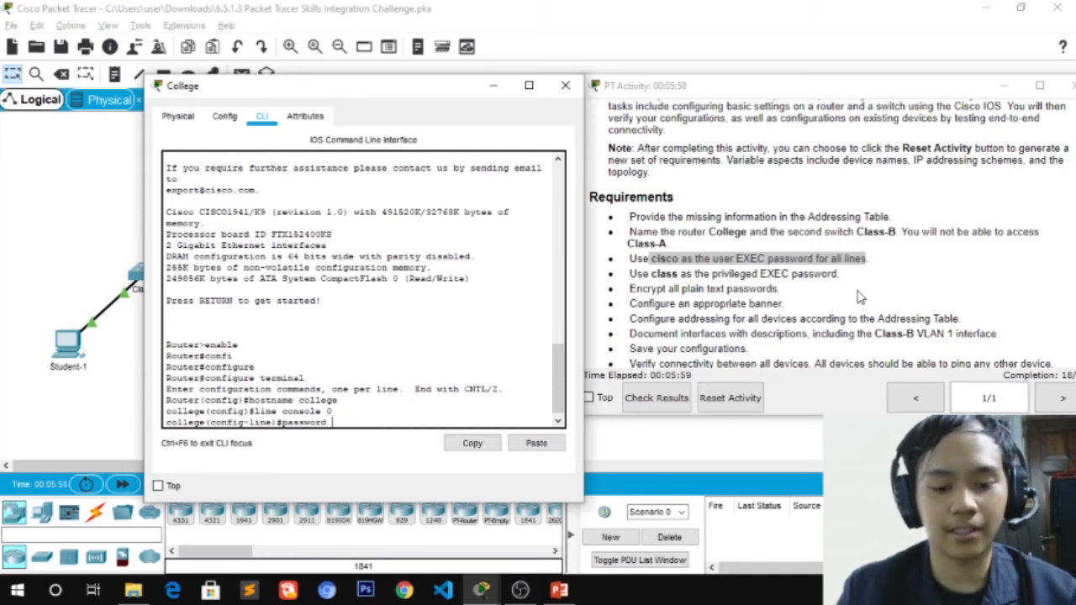
key("Return")
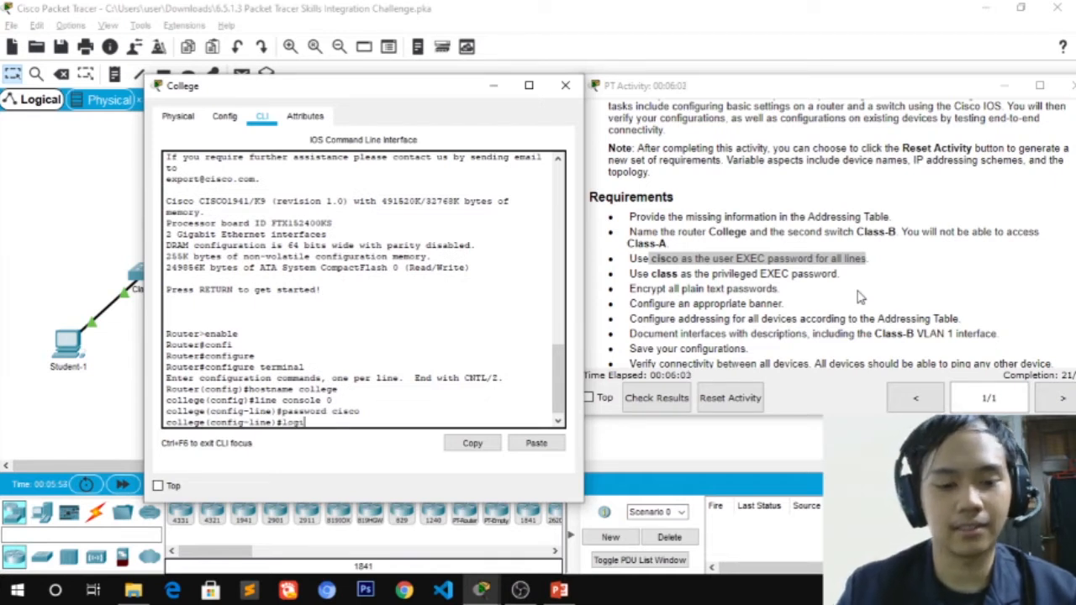
type("login")
key("Return")
type("exi")
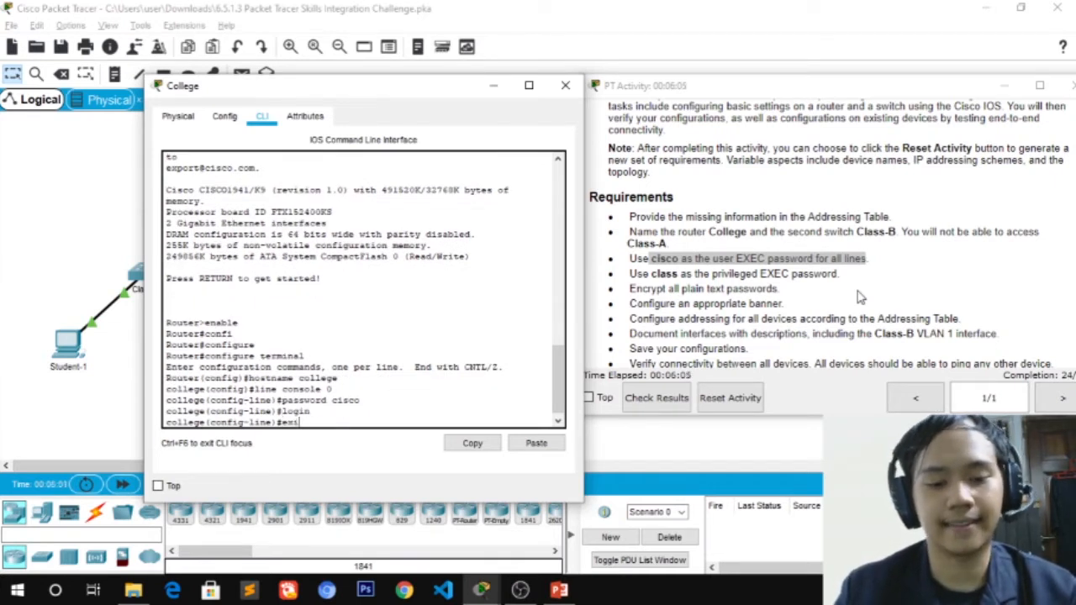
type("t")
key("Return")
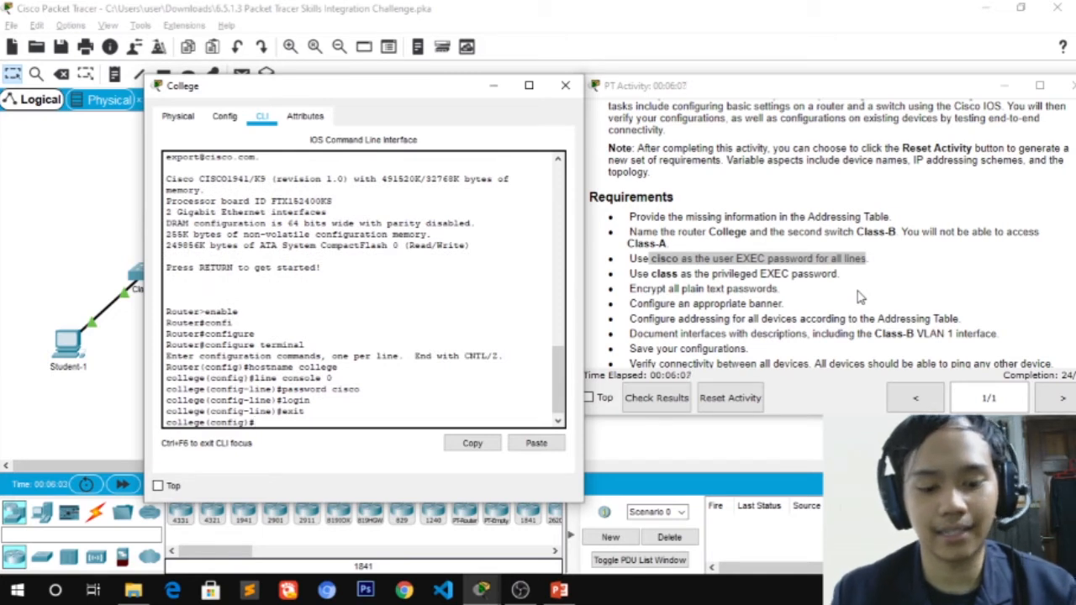
Secure College's vty lines 0 15 with the required password and login
type("line")
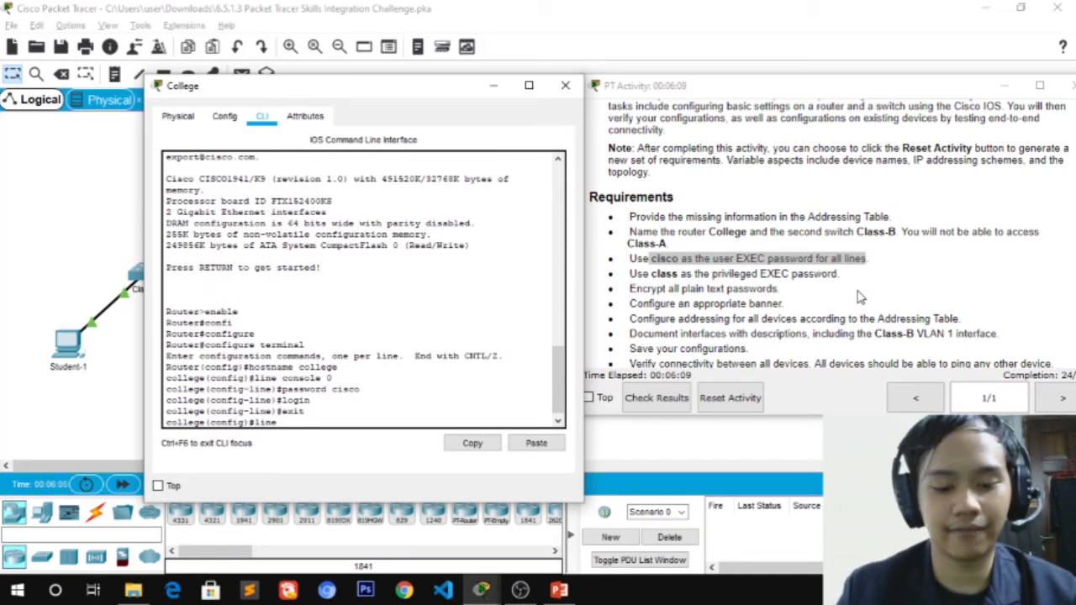
type(" v")
key("Tab")
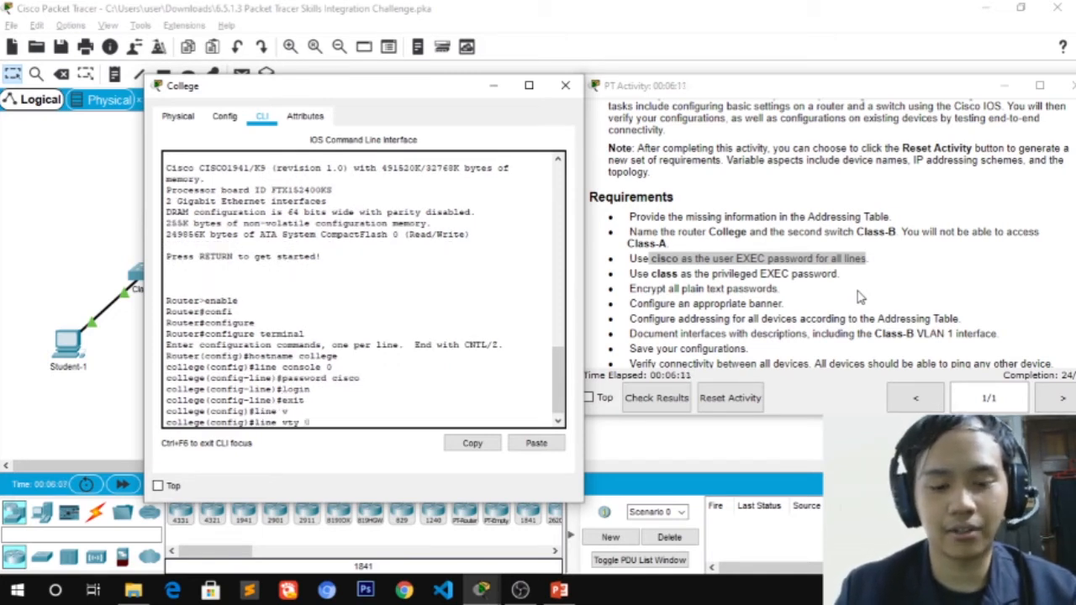
type("0 15")
key("Return")
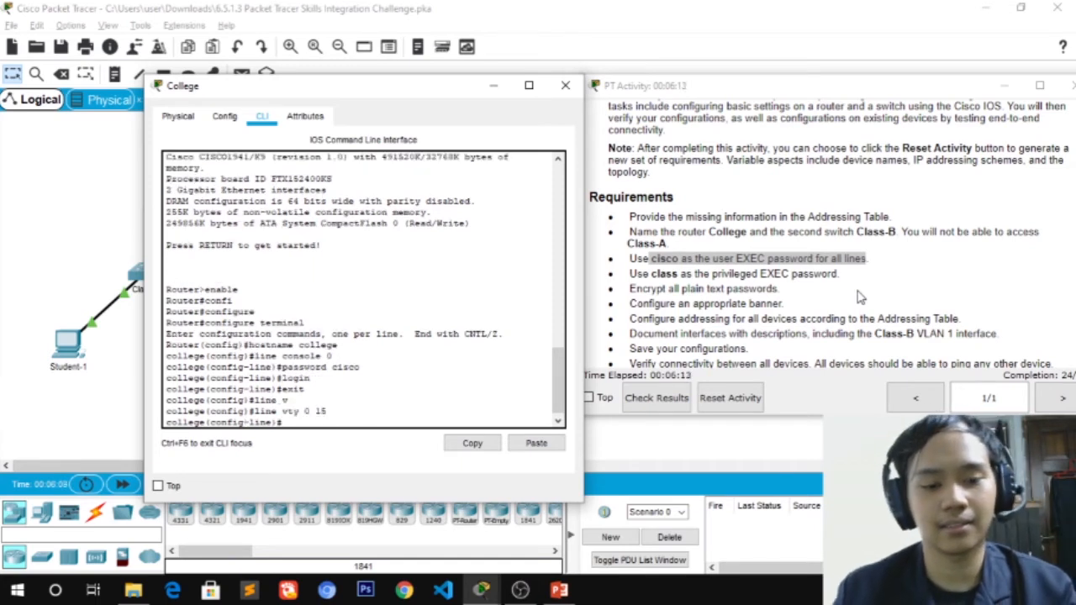
type("password")
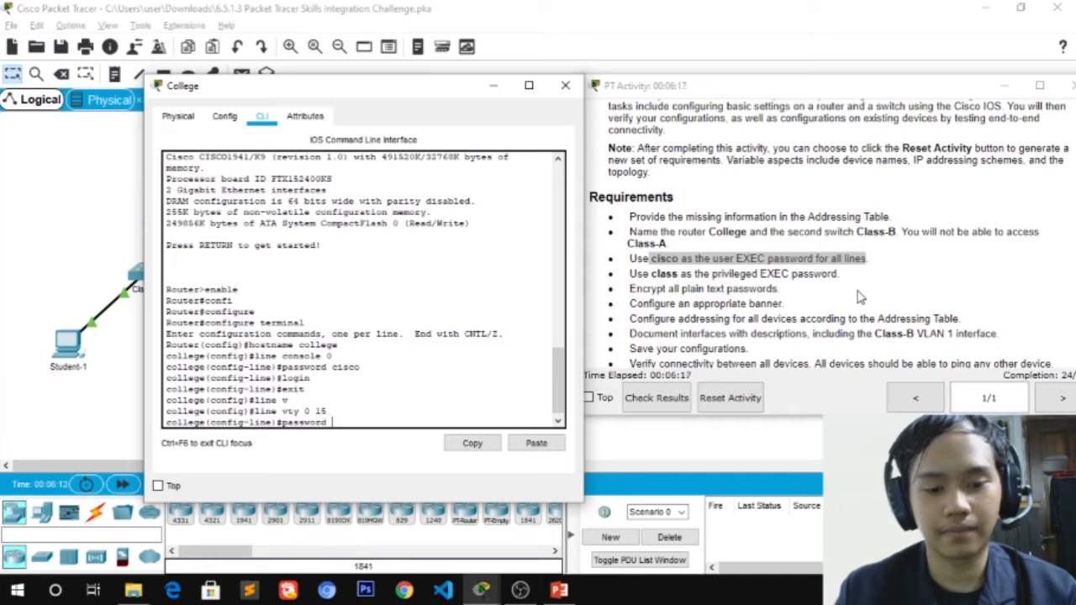
type("isco")
key("Return")
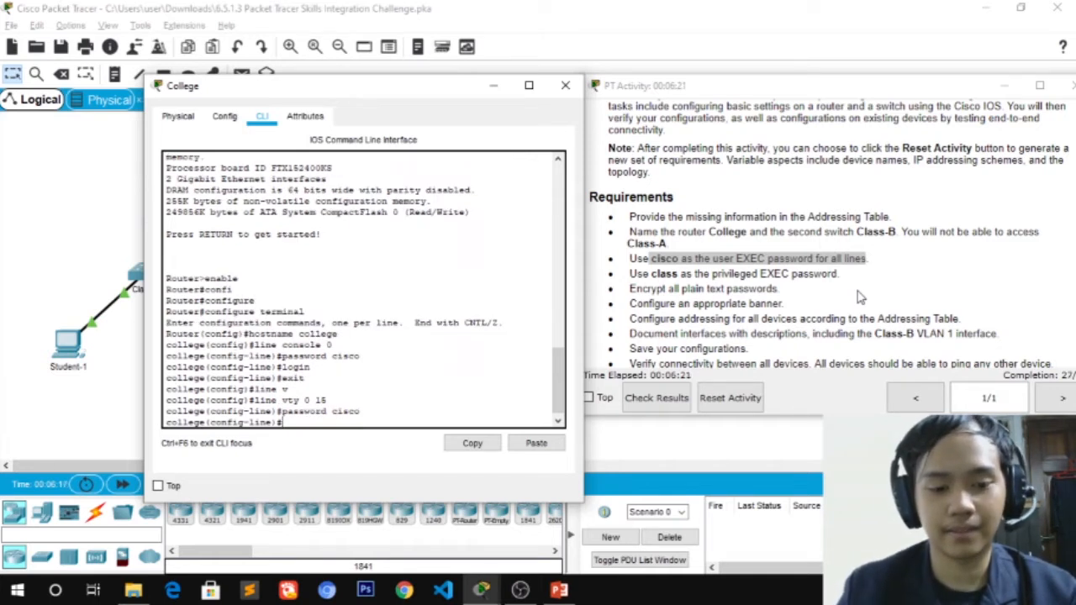
type("login")
key("Return")
type("e")
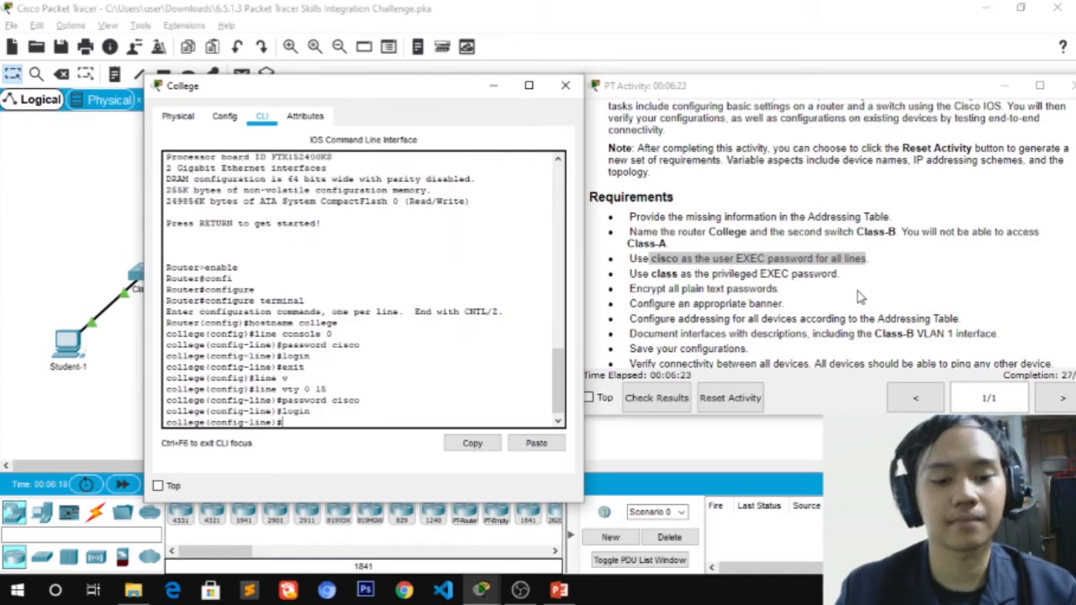
type("xit")
key("Return")
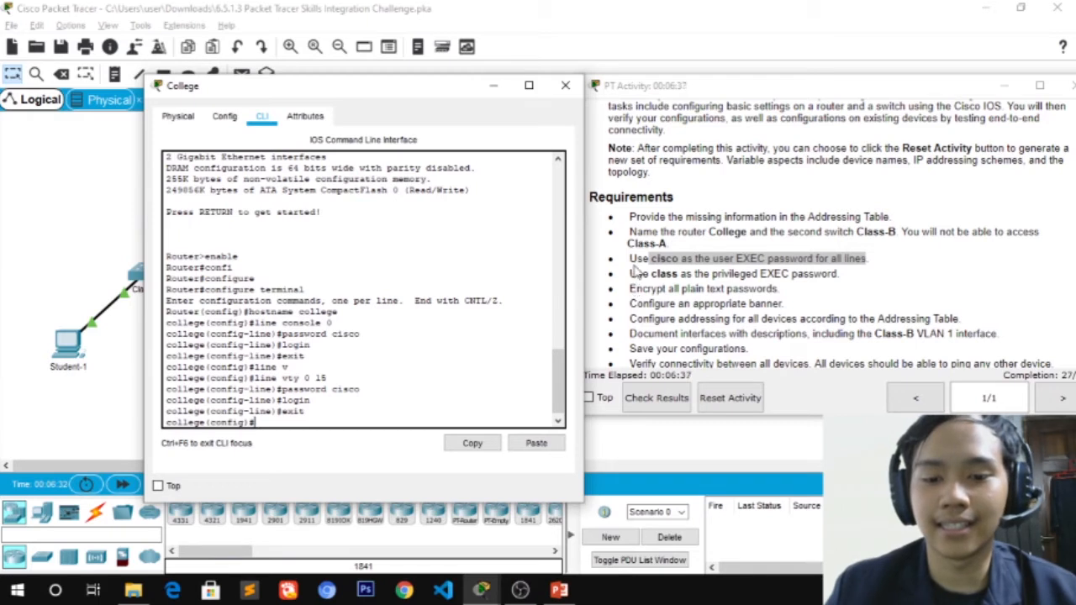
Set the College router's privileged EXEC password with enable secret
left_click_drag(632, 274, 845, 274)
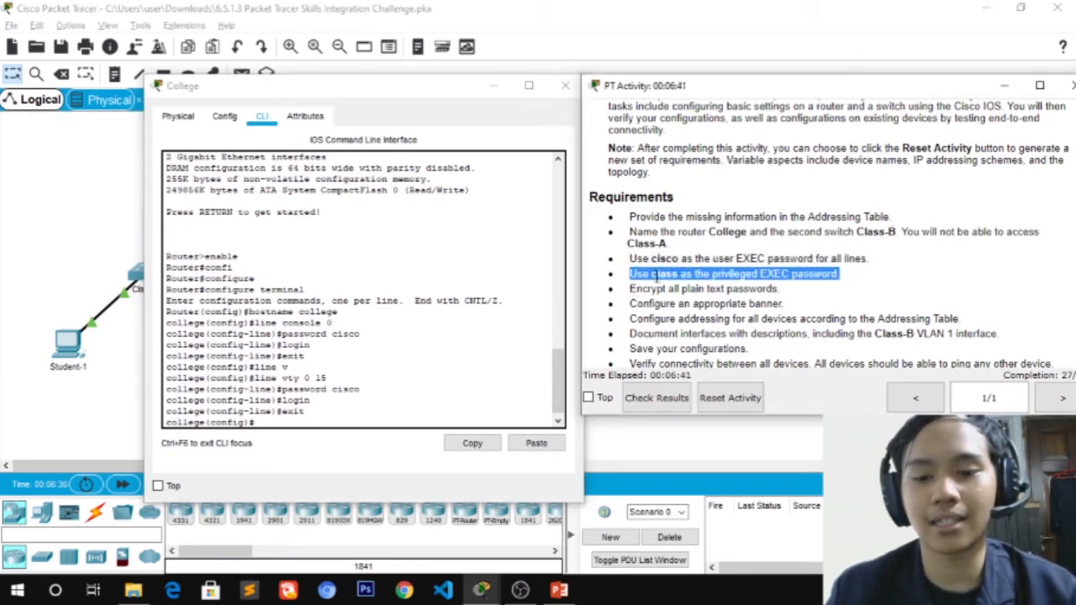
left_click(715, 275)
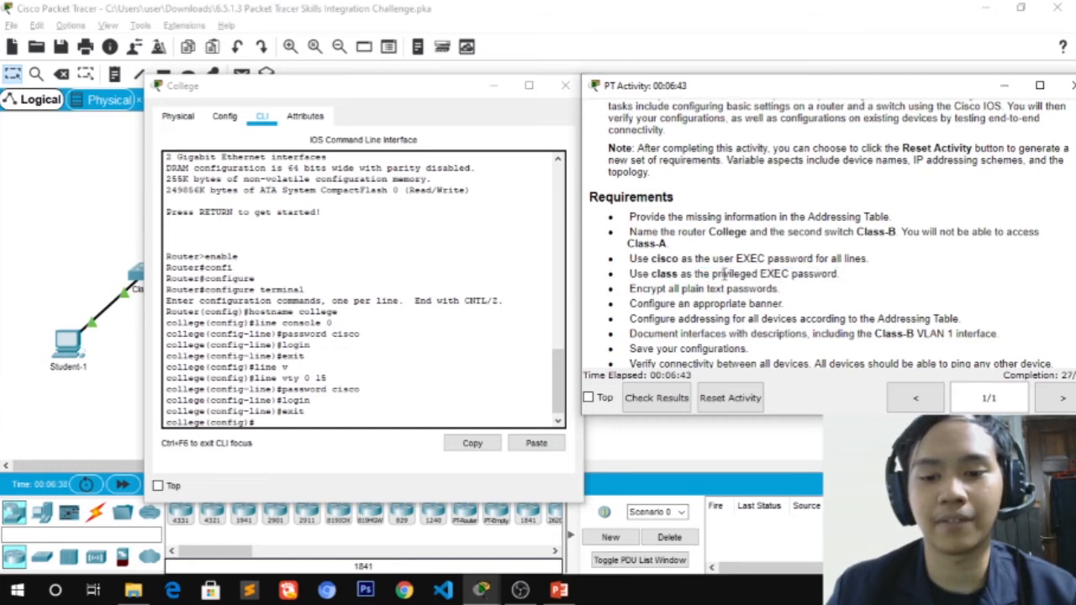
left_click_drag(713, 274, 762, 275)
left_click(274, 412)
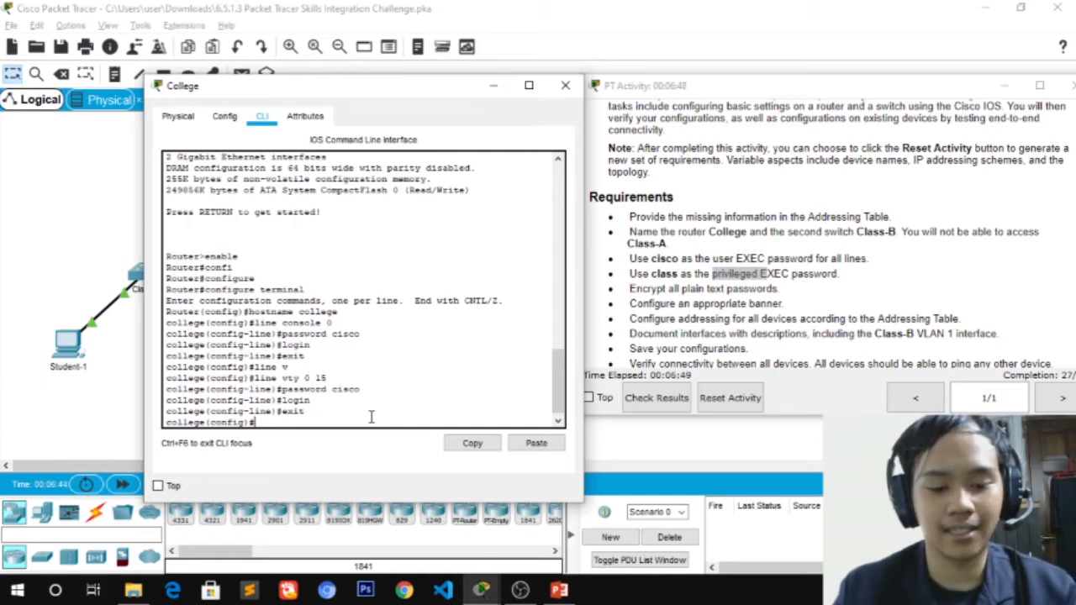
type("enable secret cla")
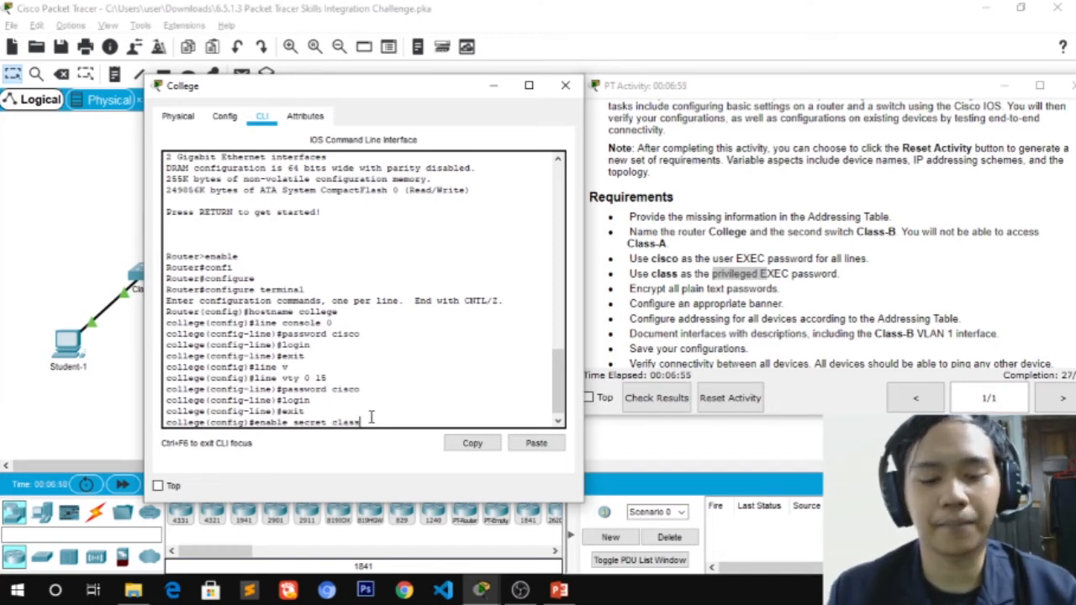
type("ss")
key("Return")
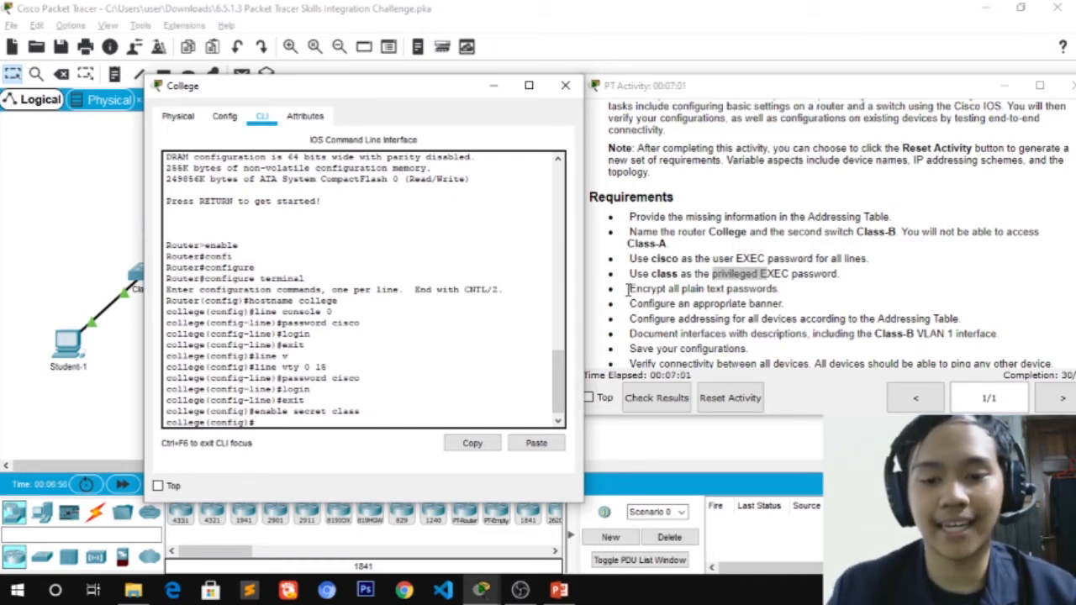
Turn on service password-encryption on the College router
left_click_drag(629, 288, 847, 288)
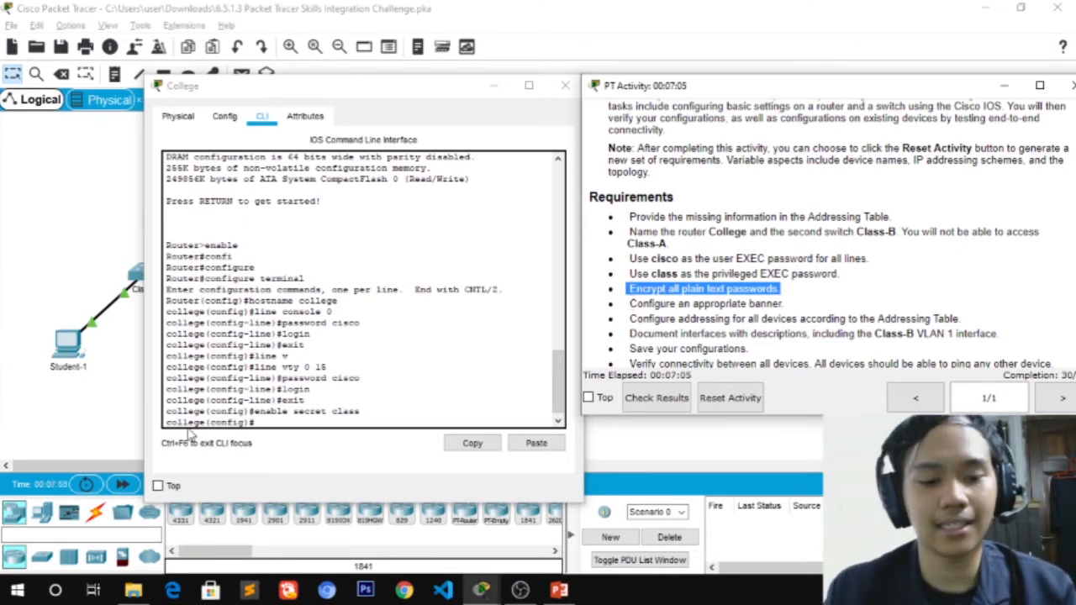
left_click(276, 417)
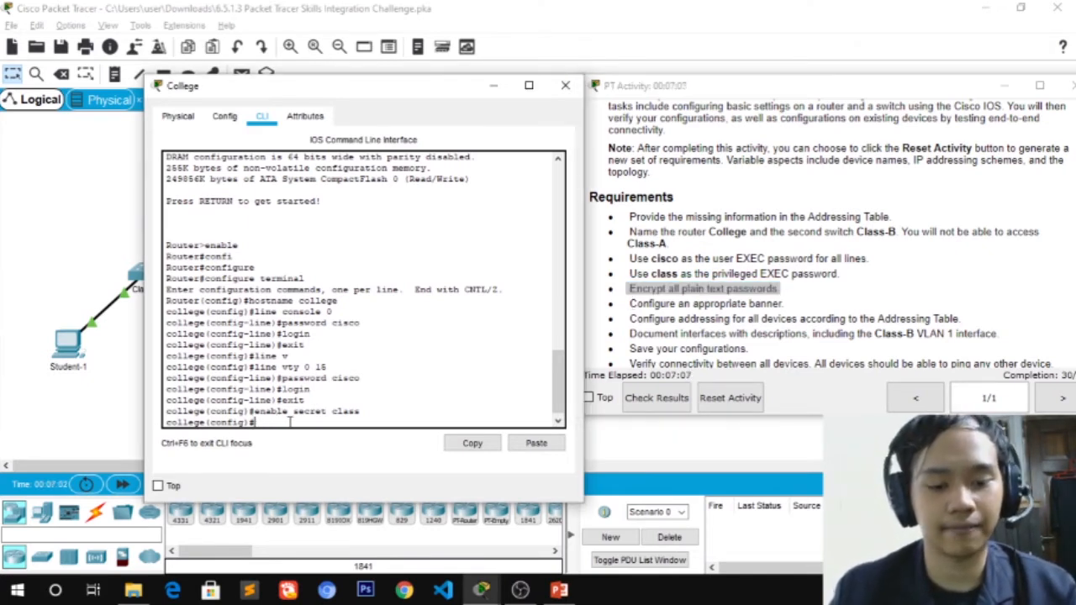
type("rvice")
key("Tab")
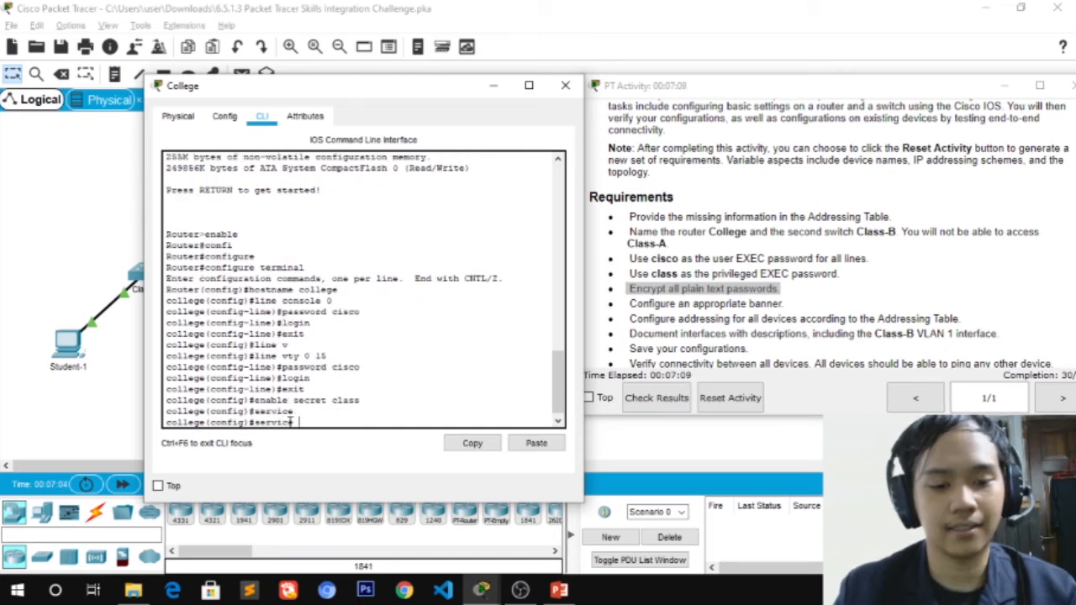
type("p")
key("Tab")
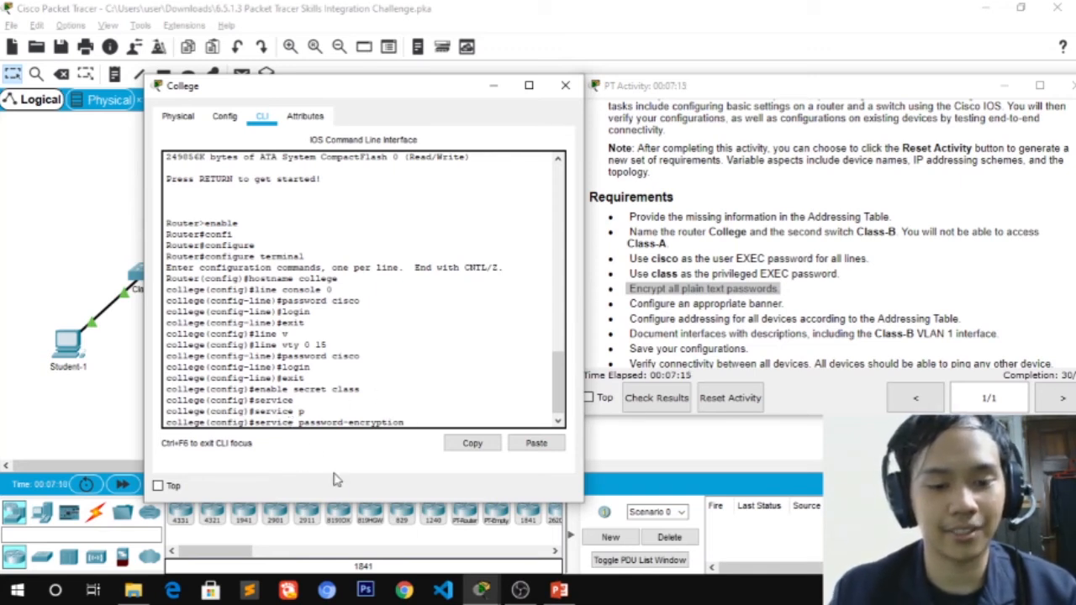
key("Return")
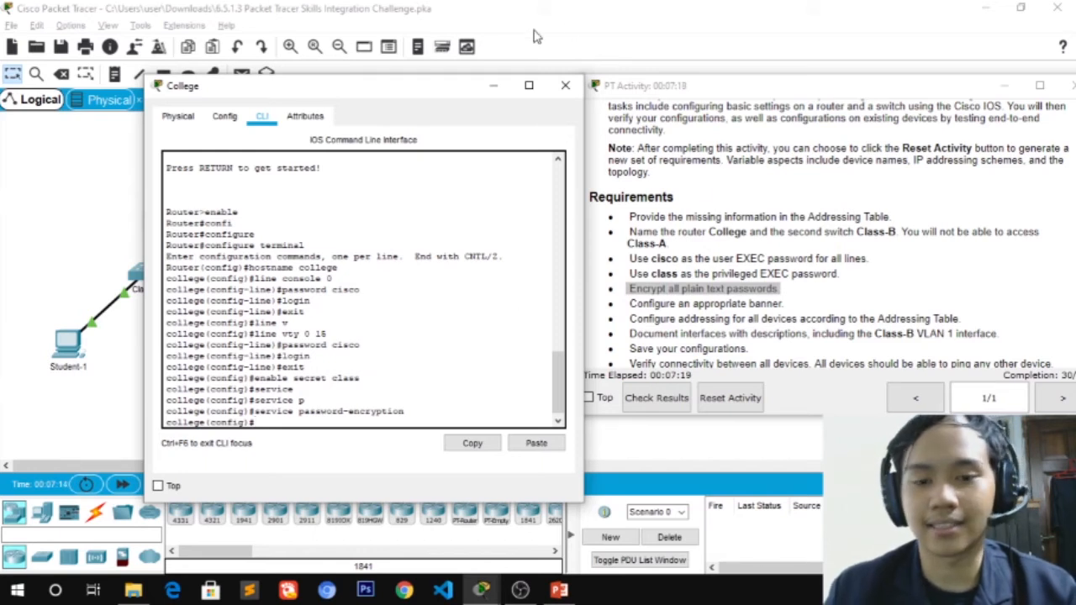
left_click_drag(318, 88, 488, 182)
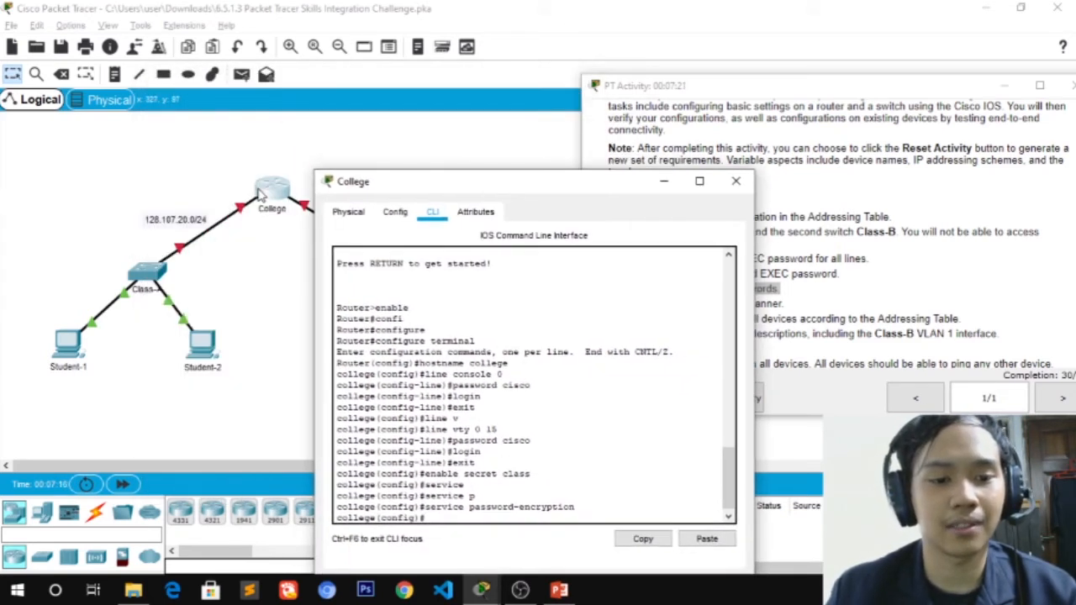
left_click_drag(340, 185, 196, 23)
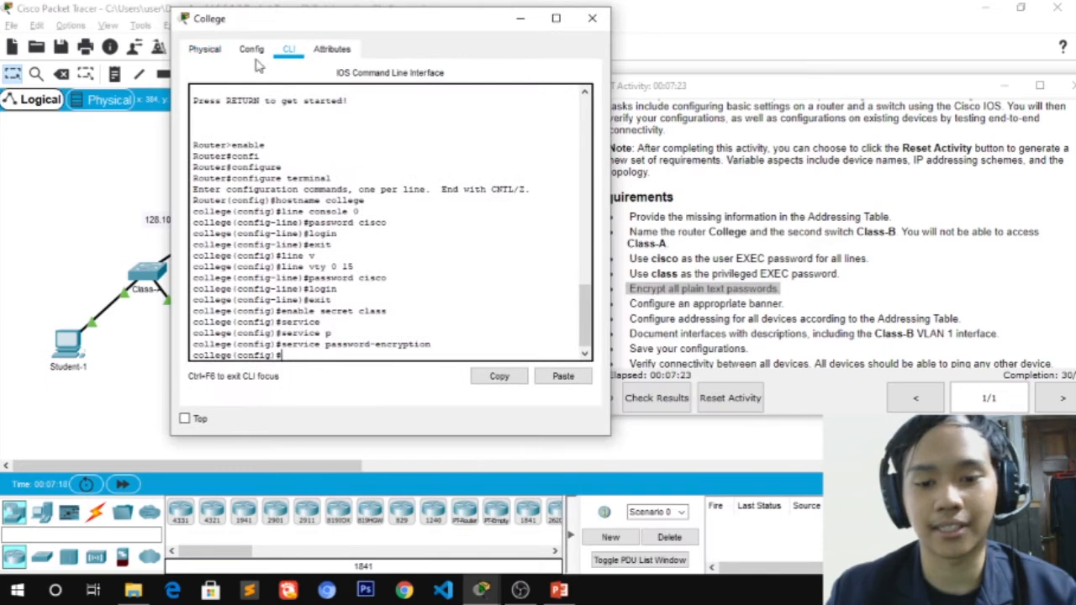
left_click_drag(309, 27, 278, 37)
left_click(650, 360)
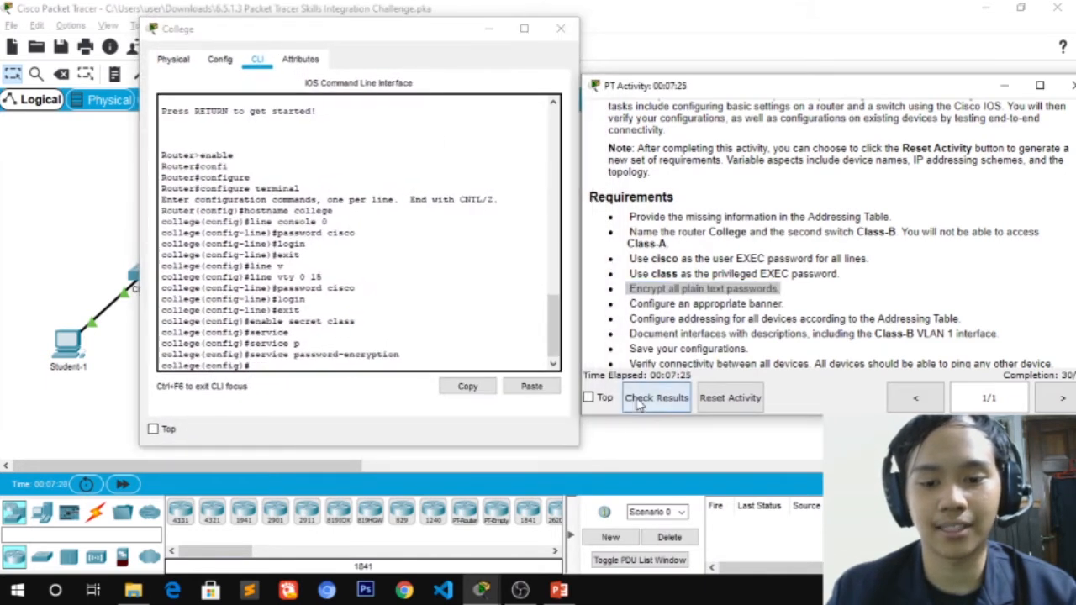
Check results and review College's assessment items, all correct at 30/100
left_click(640, 402)
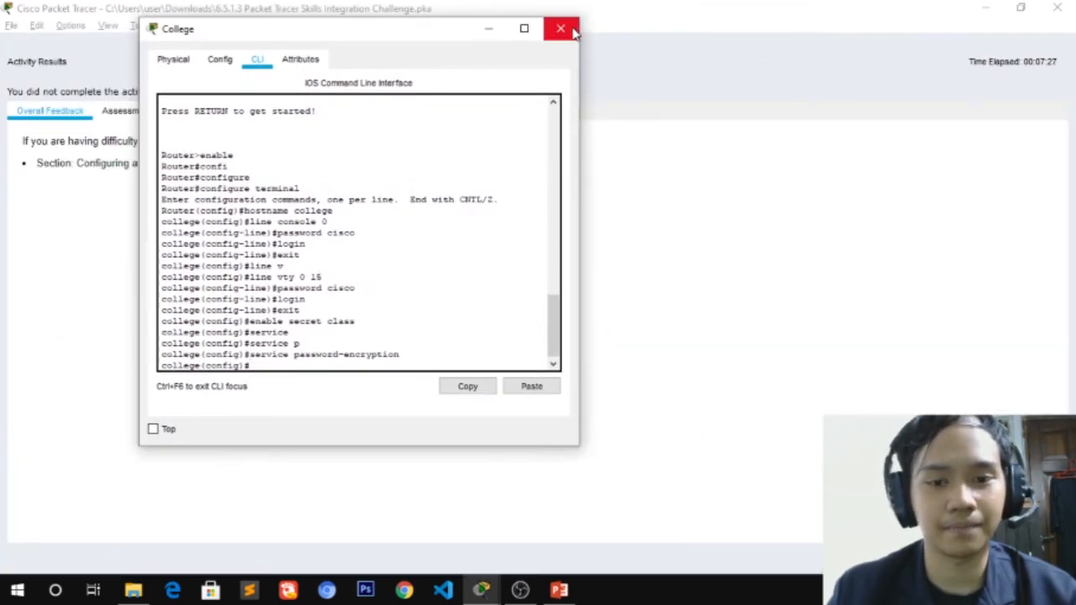
left_click(489, 32)
left_click(162, 115)
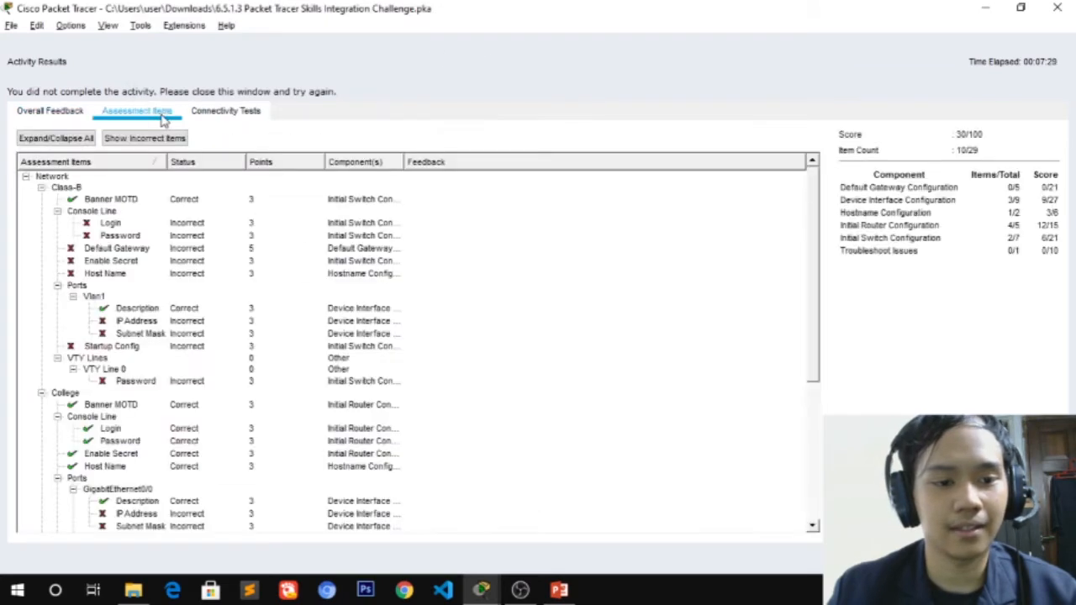
left_click(41, 188)
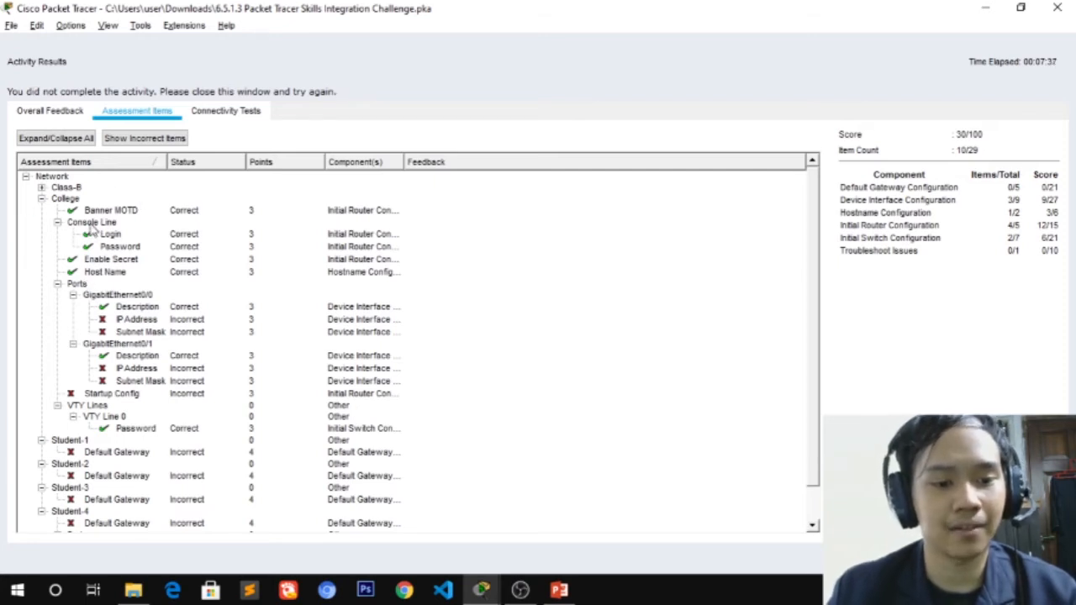
Open the Class-B switch's command line beside the activity instructions
left_click(1056, 8)
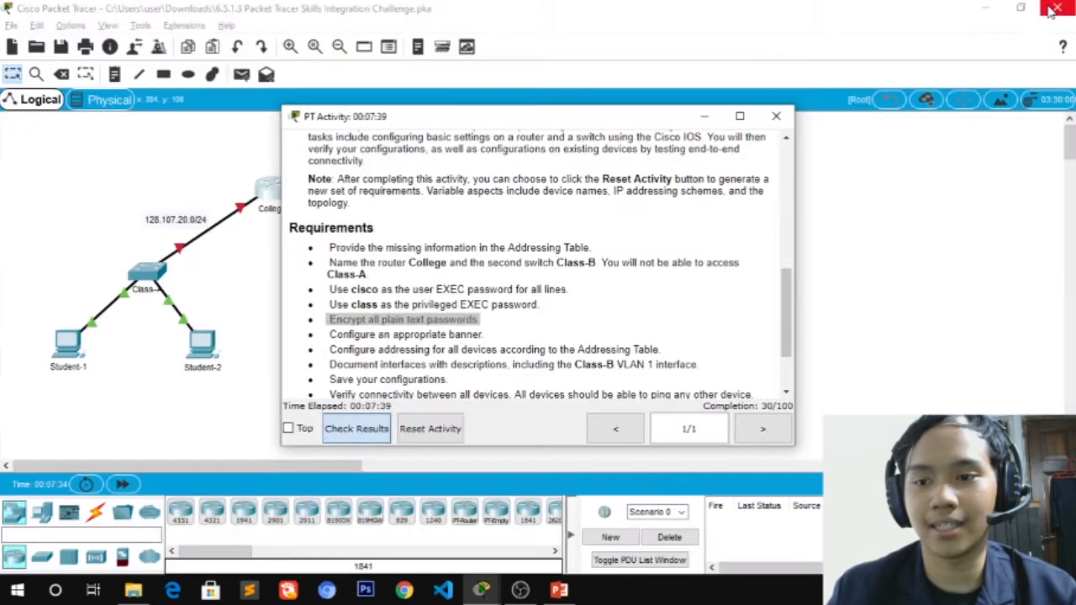
left_click_drag(630, 122, 832, 121)
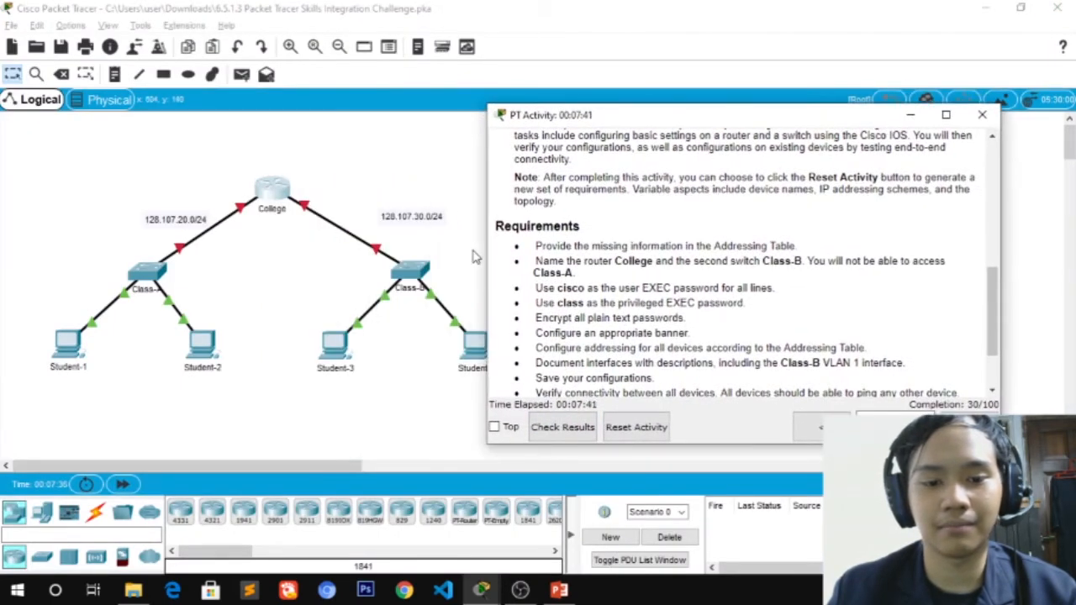
left_click(412, 267)
left_click(443, 106)
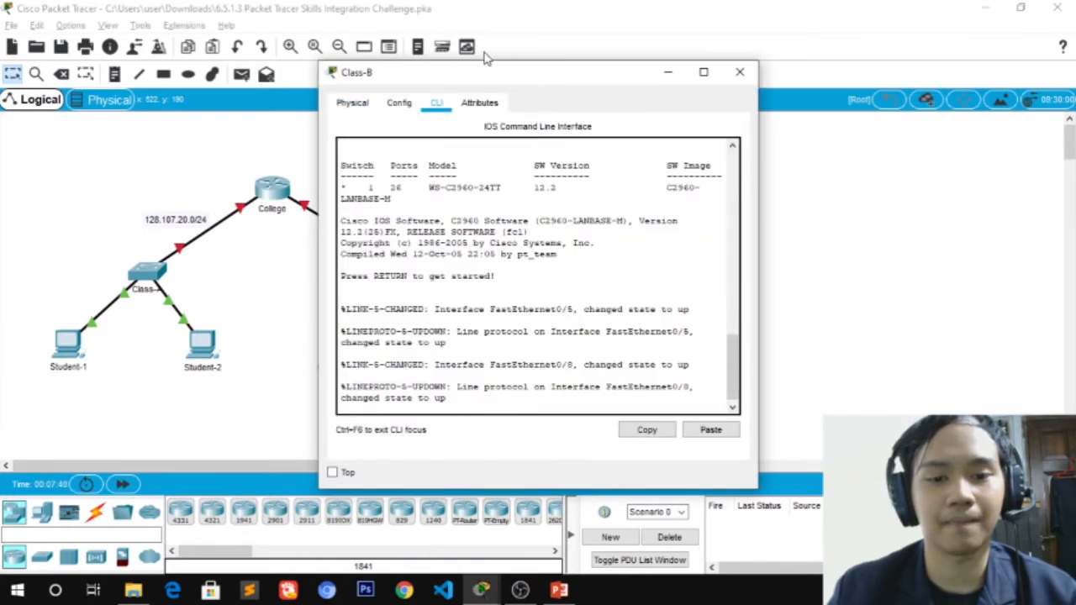
left_click(485, 56)
double_click(417, 274)
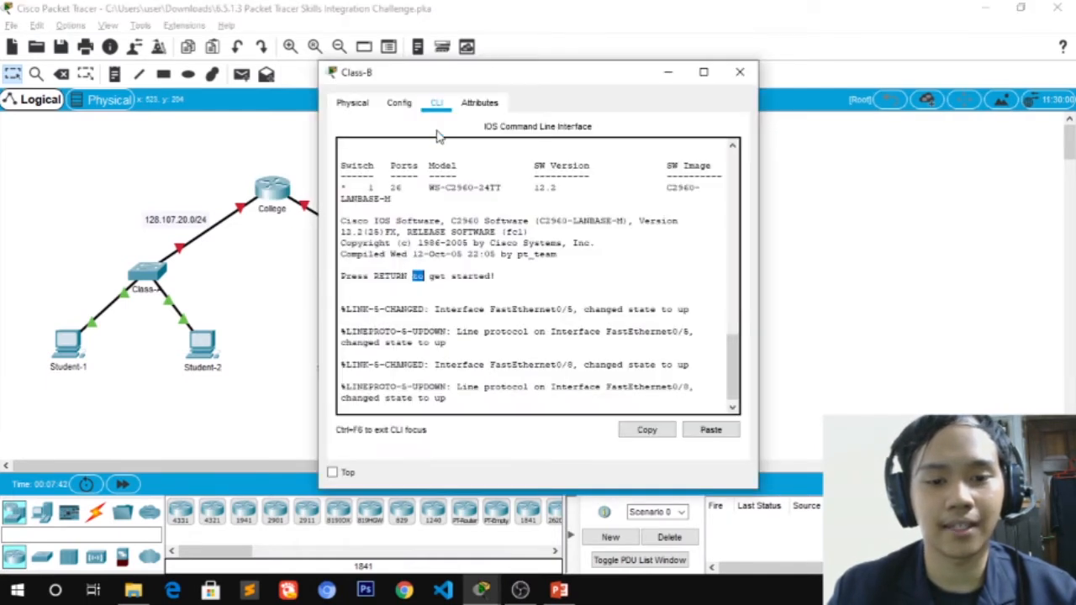
left_click_drag(374, 74, 110, 75)
key("alt+Tab")
key("alt+Tab")
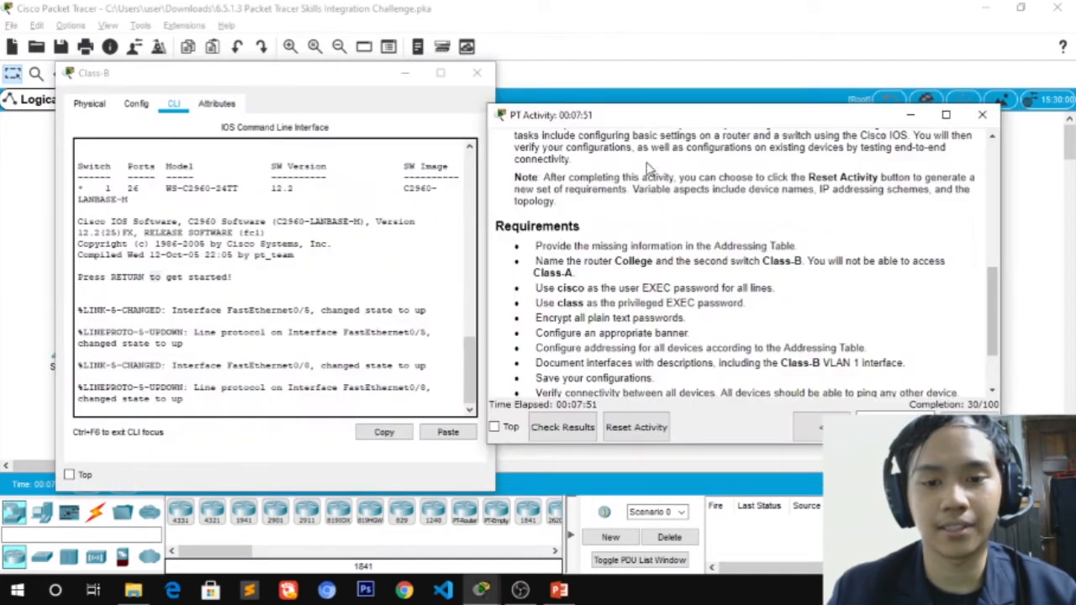
left_click_drag(632, 121, 660, 113)
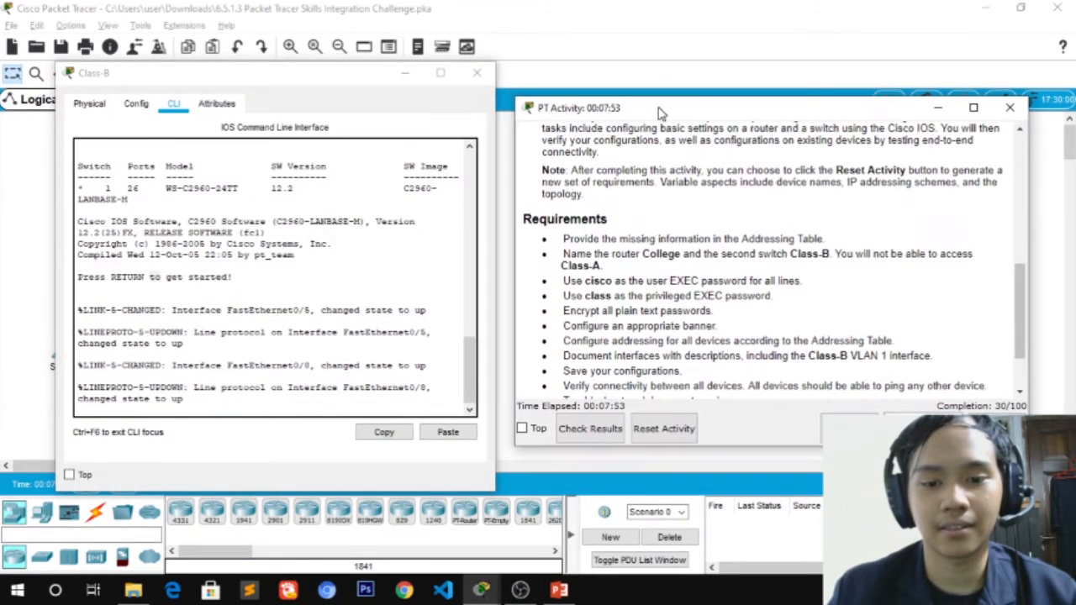
left_click(321, 339)
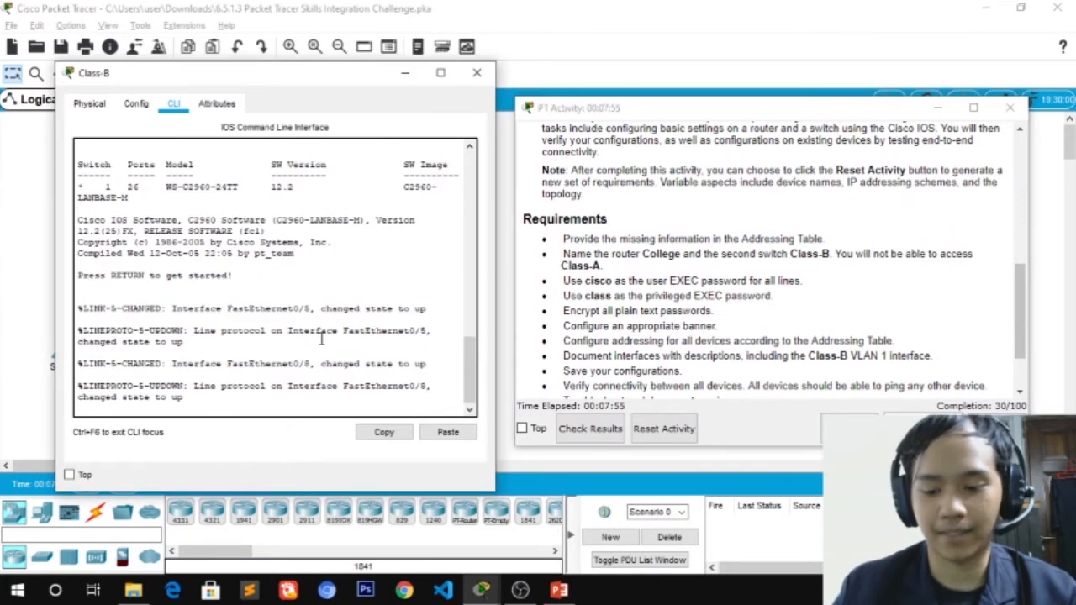
Run enable and configure terminal, then set the switch hostname to class-b
key("Return")
type("enable")
key("Return")
type("con")
key("Tab")
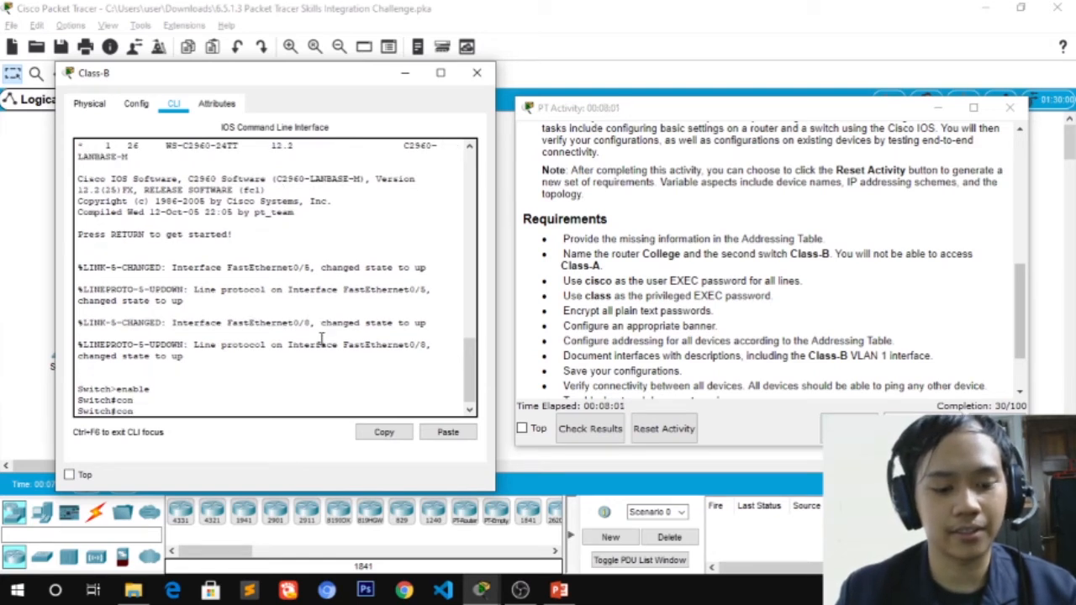
type("fi")
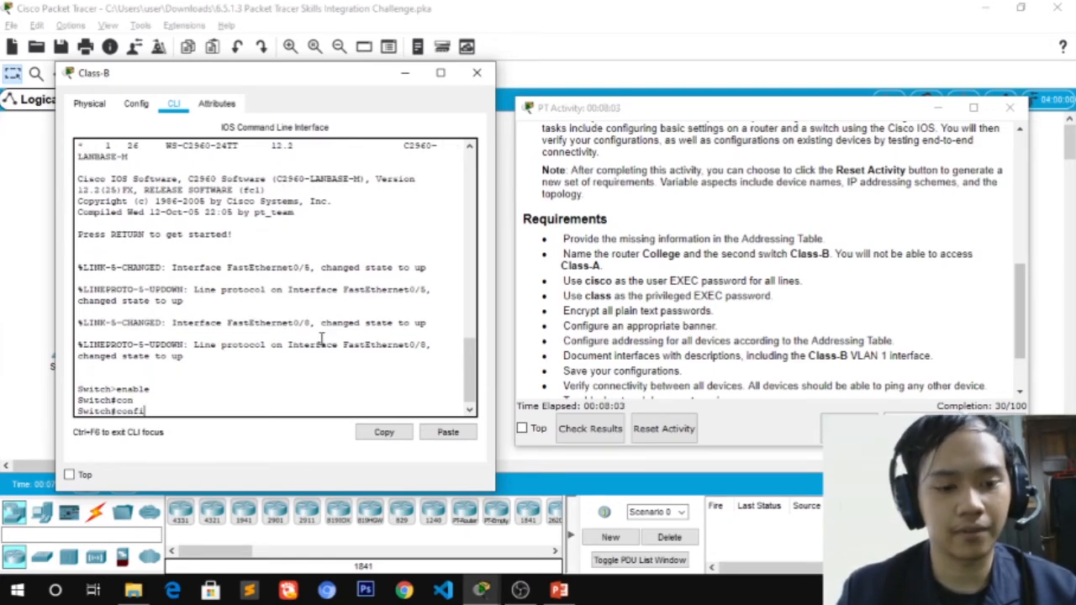
key("Tab")
type("t")
key("Tab")
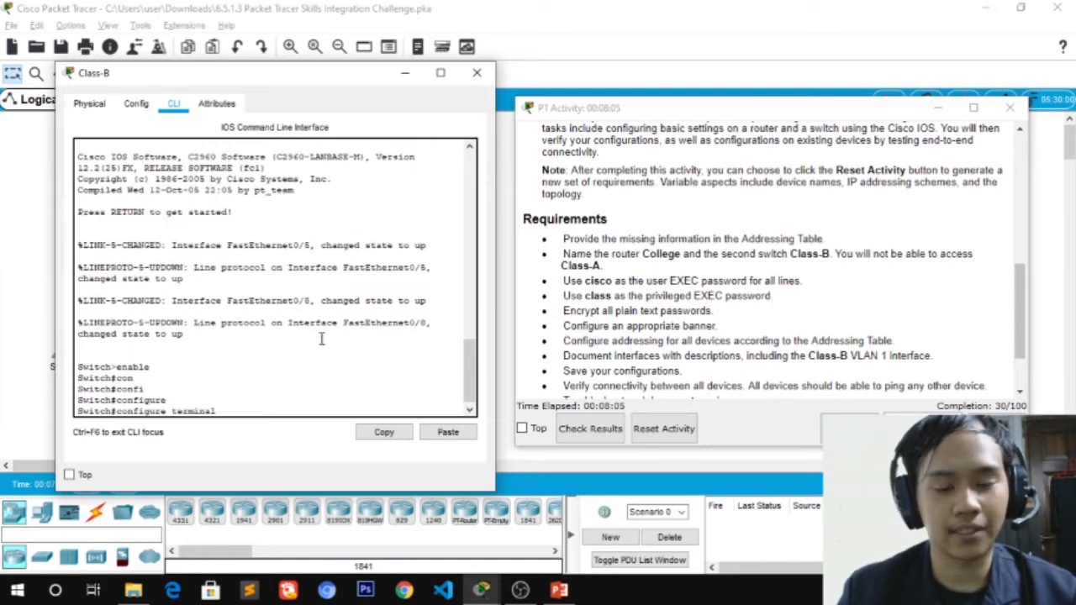
key("Return")
type("hostname")
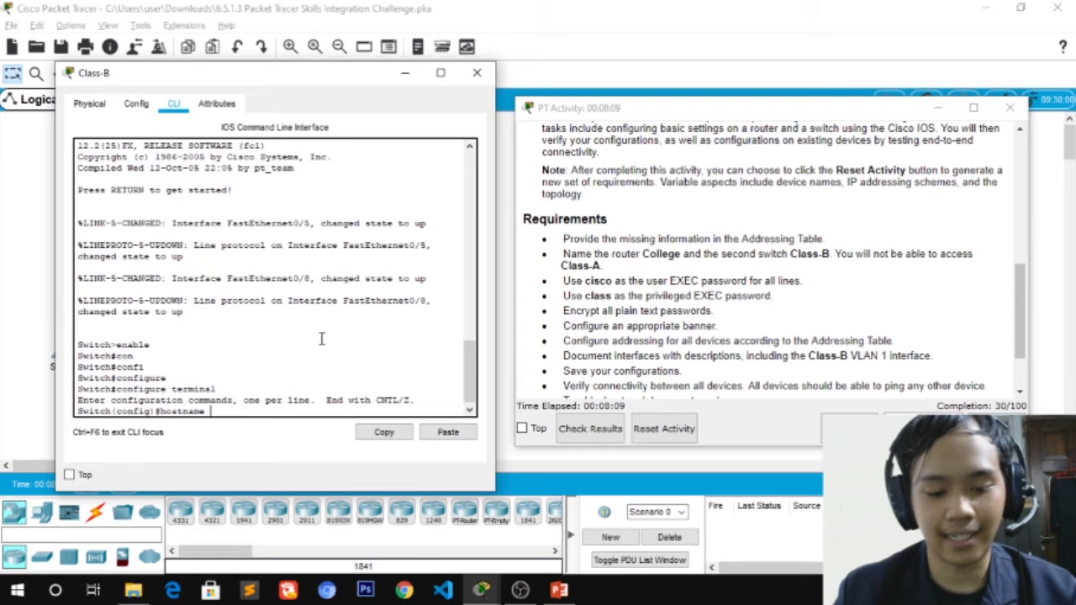
type(" class-")
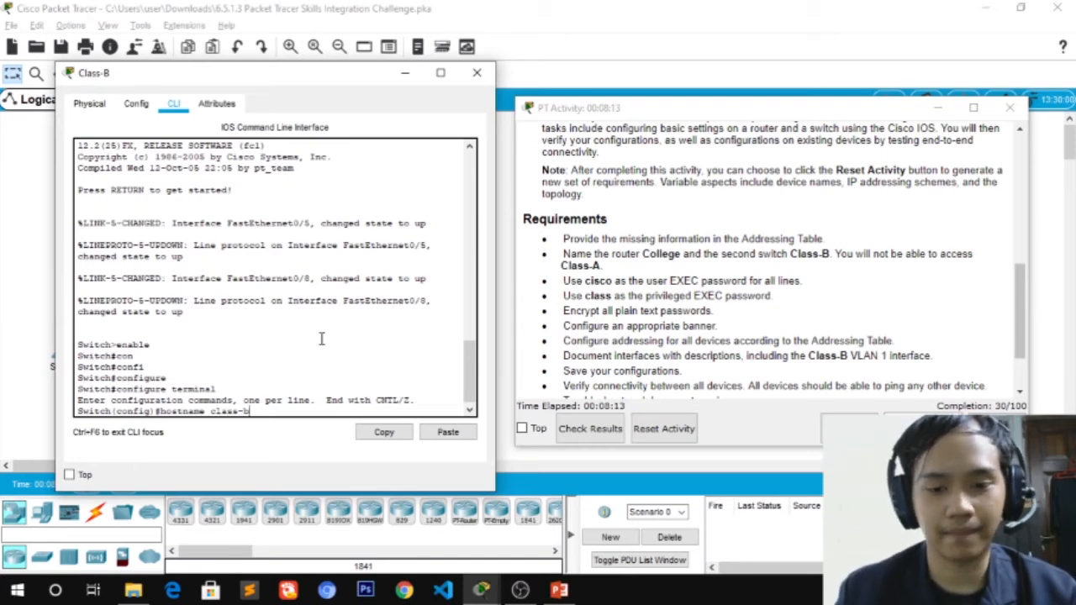
type("b")
key("Return")
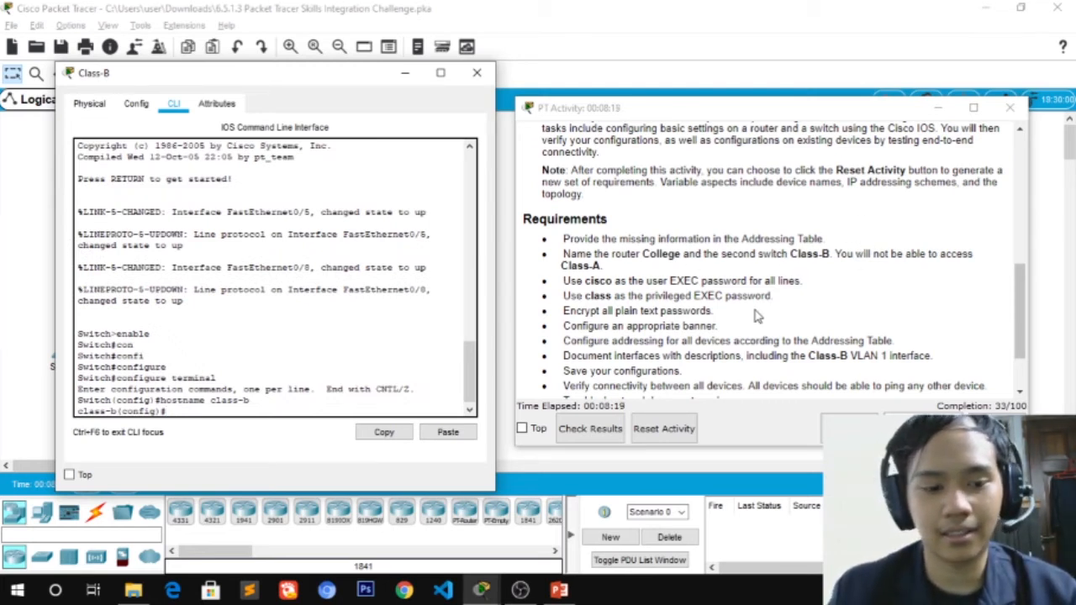
Secure class-b's console line 0 with the required user password and login
left_click_drag(563, 281, 855, 280)
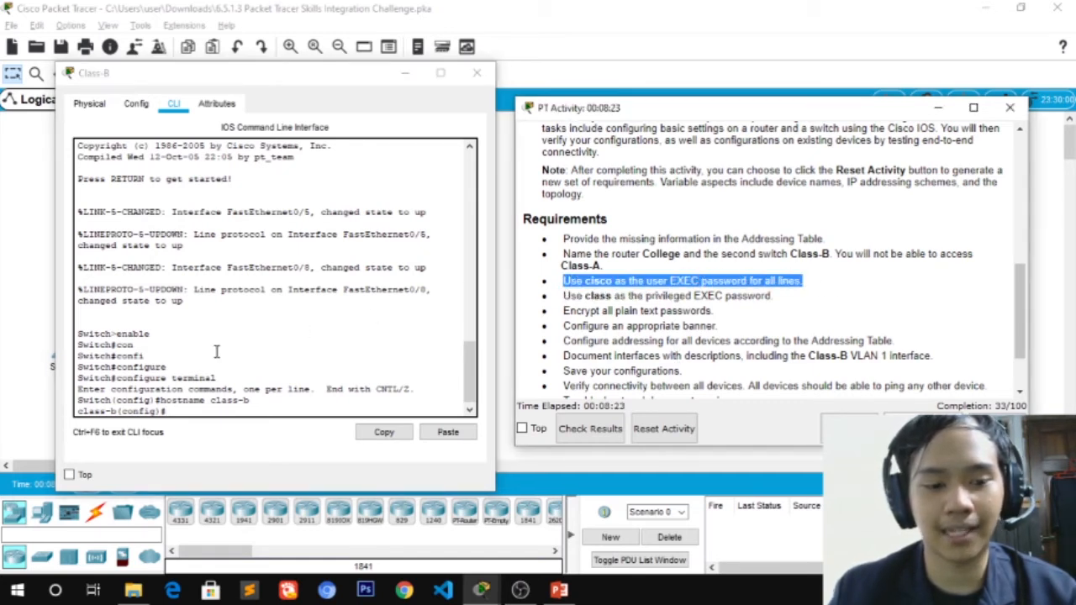
left_click(223, 410)
type("line")
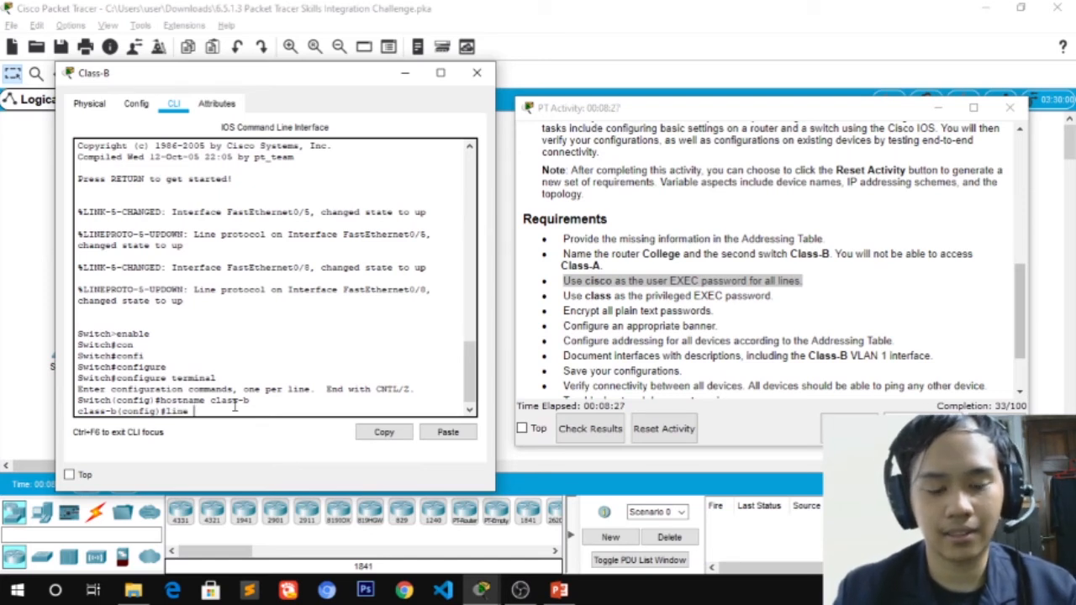
key("Tab")
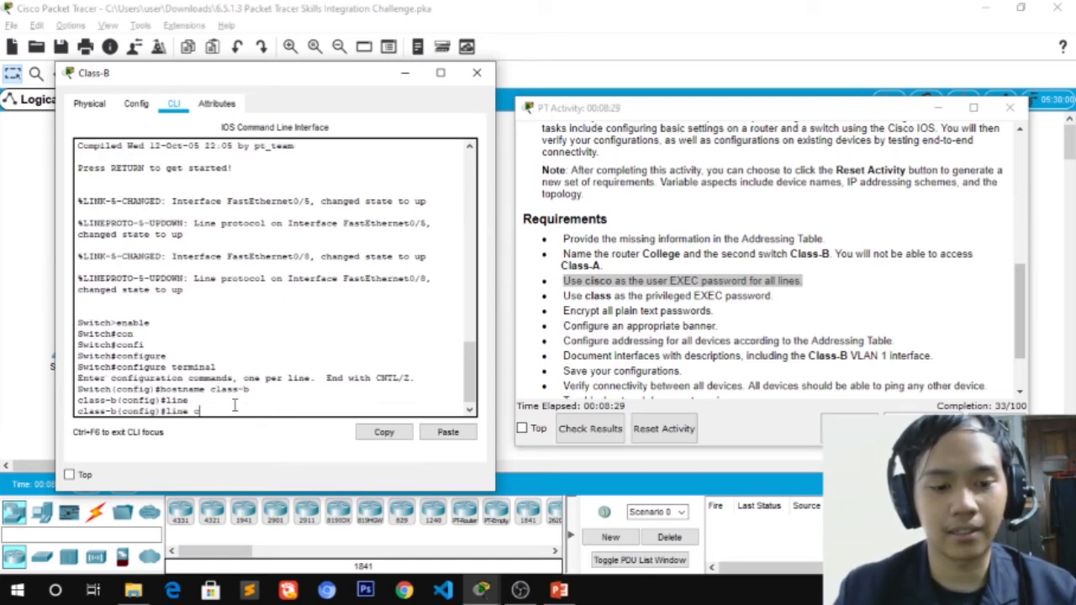
type("cis")
key("BackSpace")
key("BackSpace")
type("onsol")
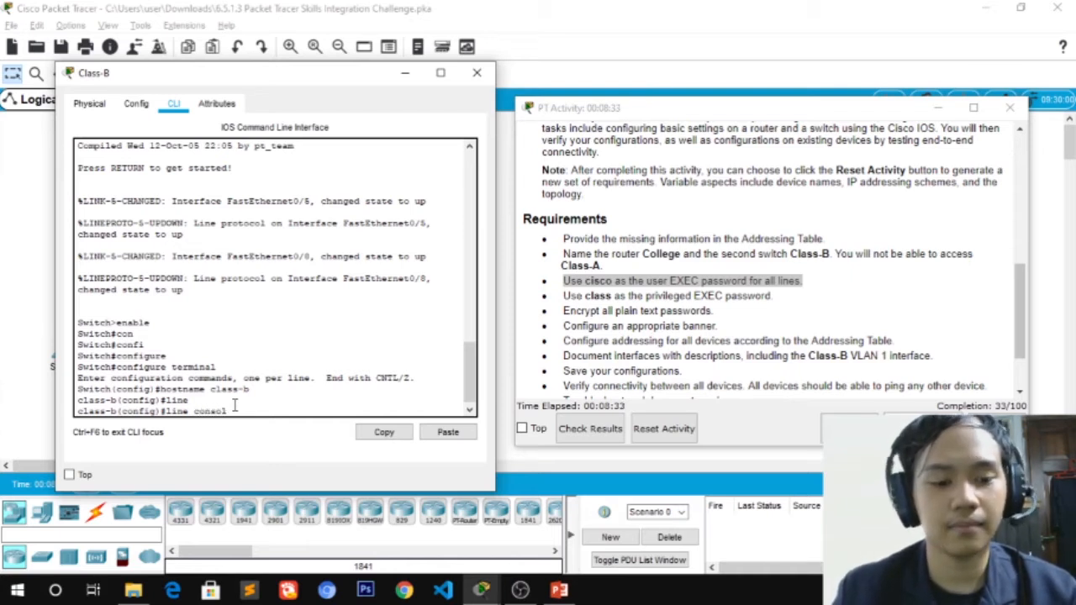
type("e 0")
key("Return")
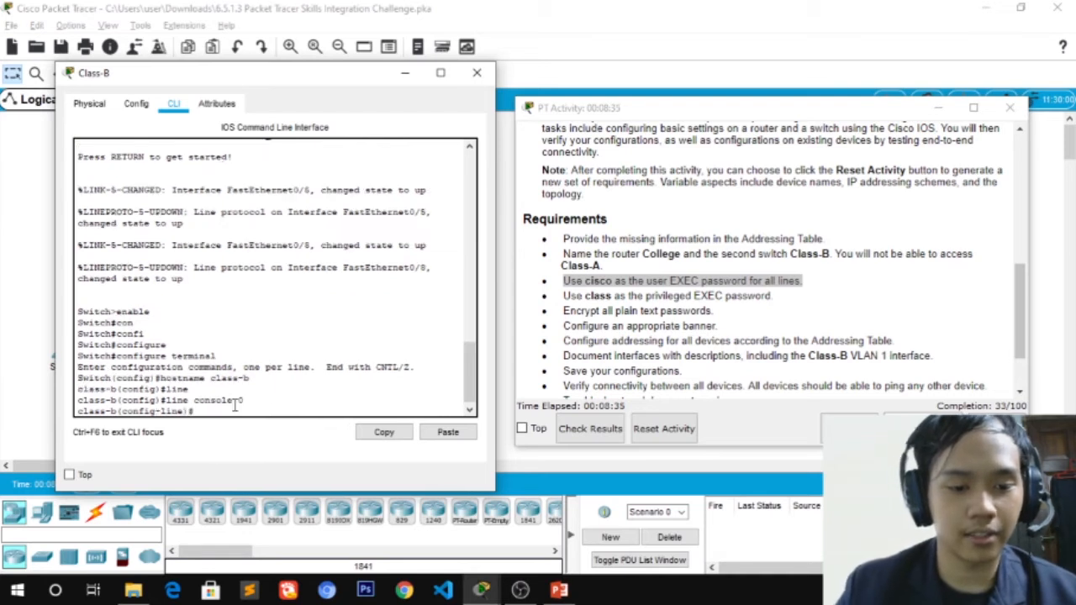
type("password cisco")
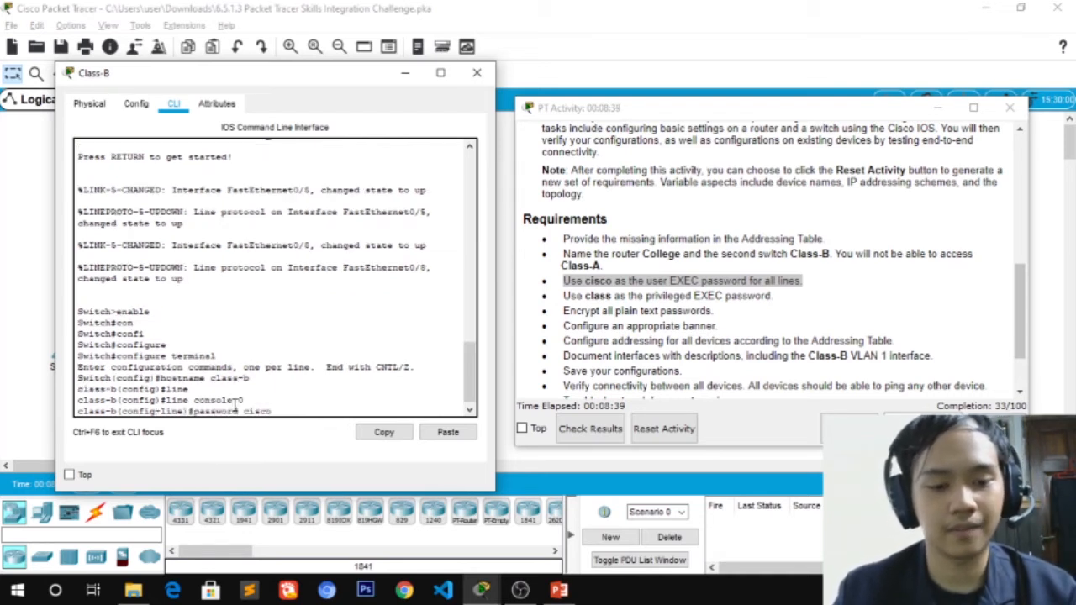
key("Return")
type("login")
key("Return")
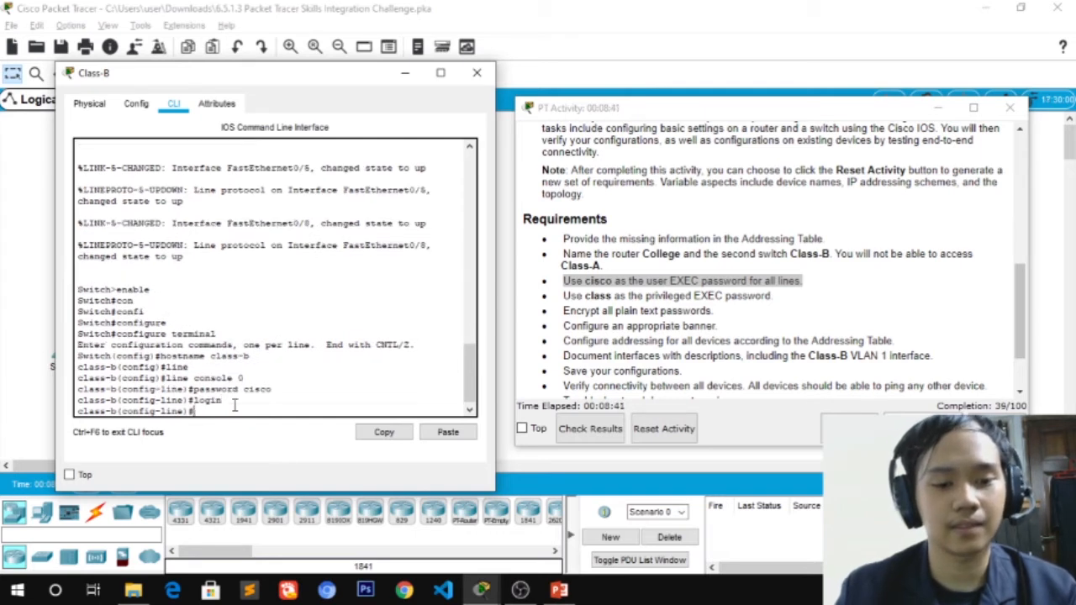
type("exit")
key("Return")
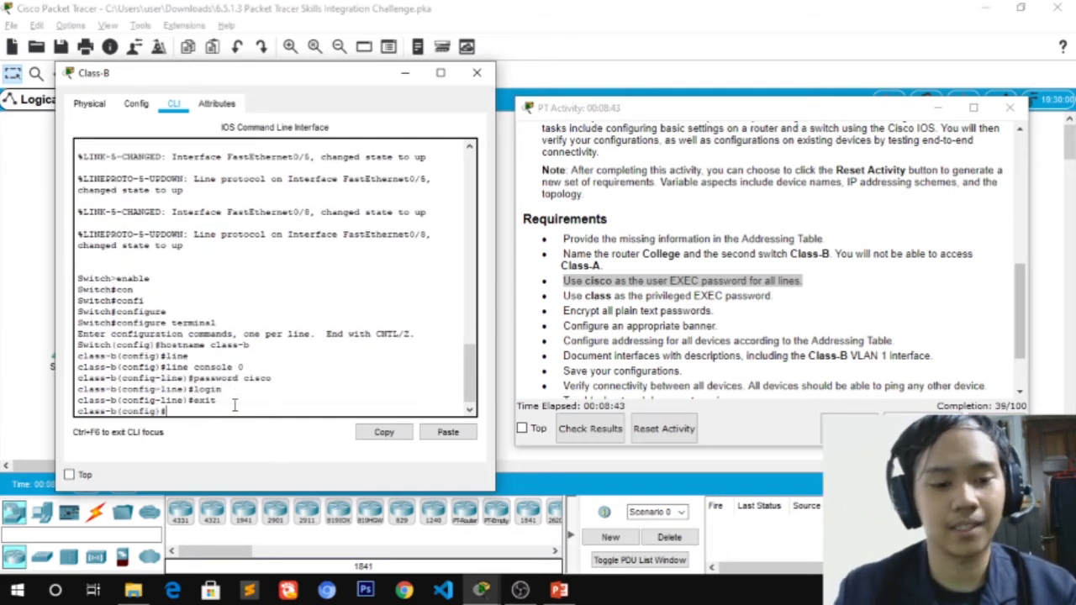
Secure class-b's vty lines 0 15 with the required password and login
type("line vty 0 15")
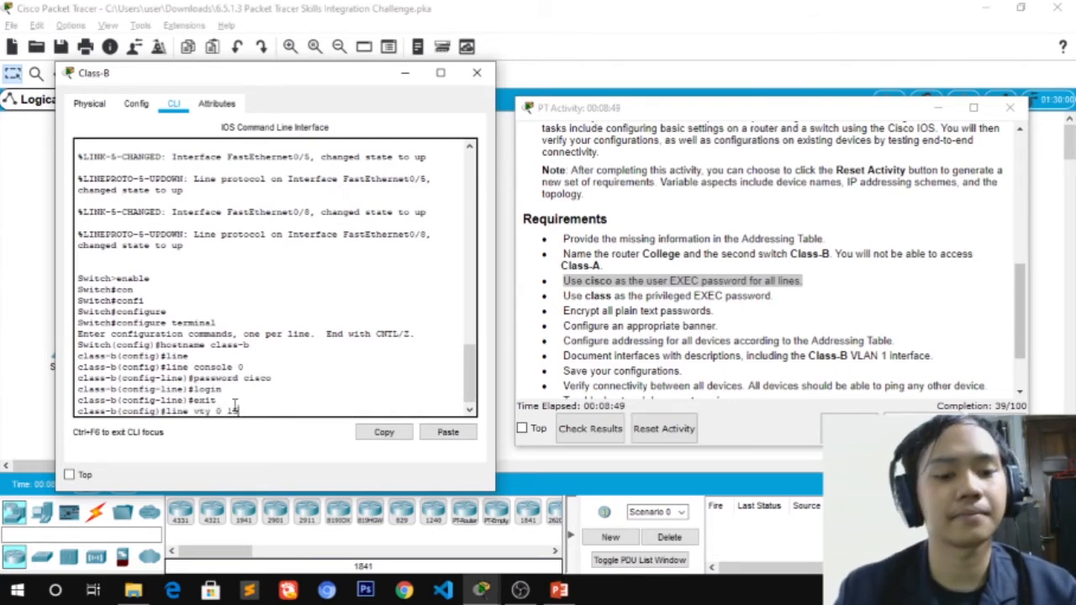
key("Return")
type("password")
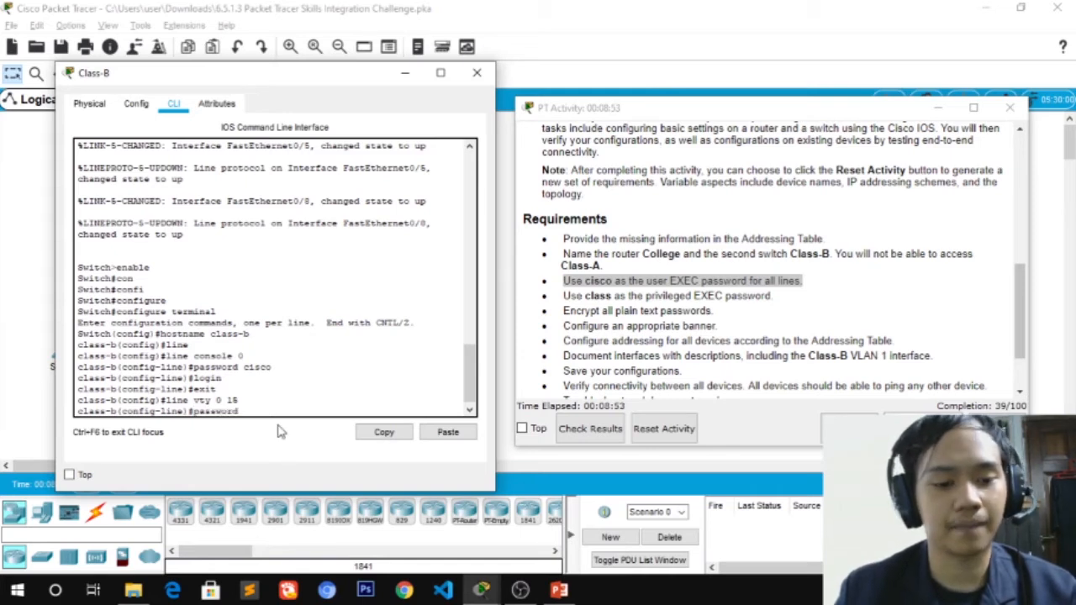
type(" cisco")
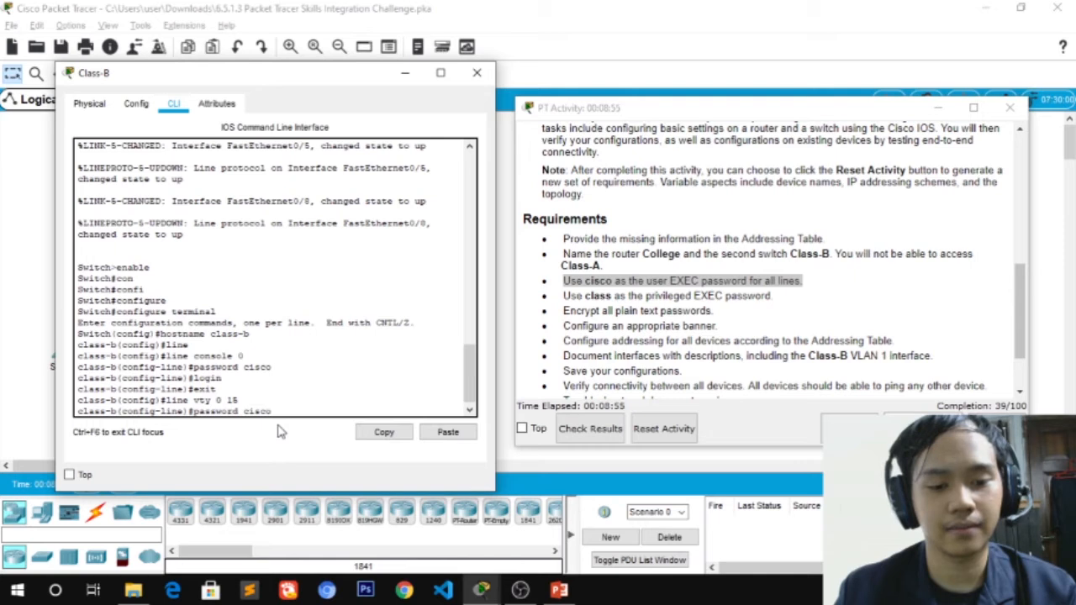
key("Return")
type("login")
key("Return")
type("exit")
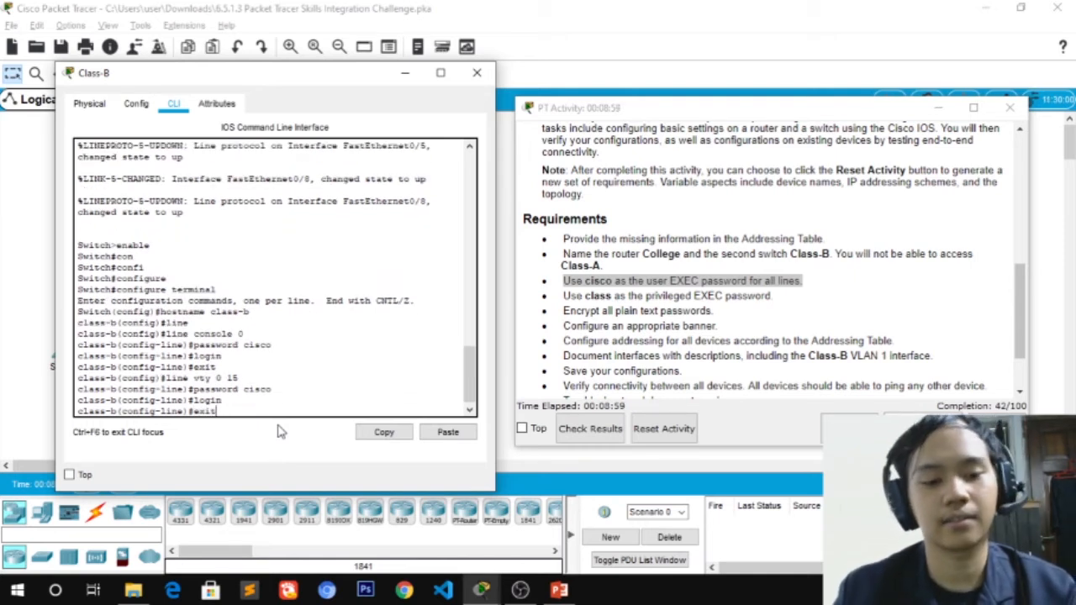
key("Return")
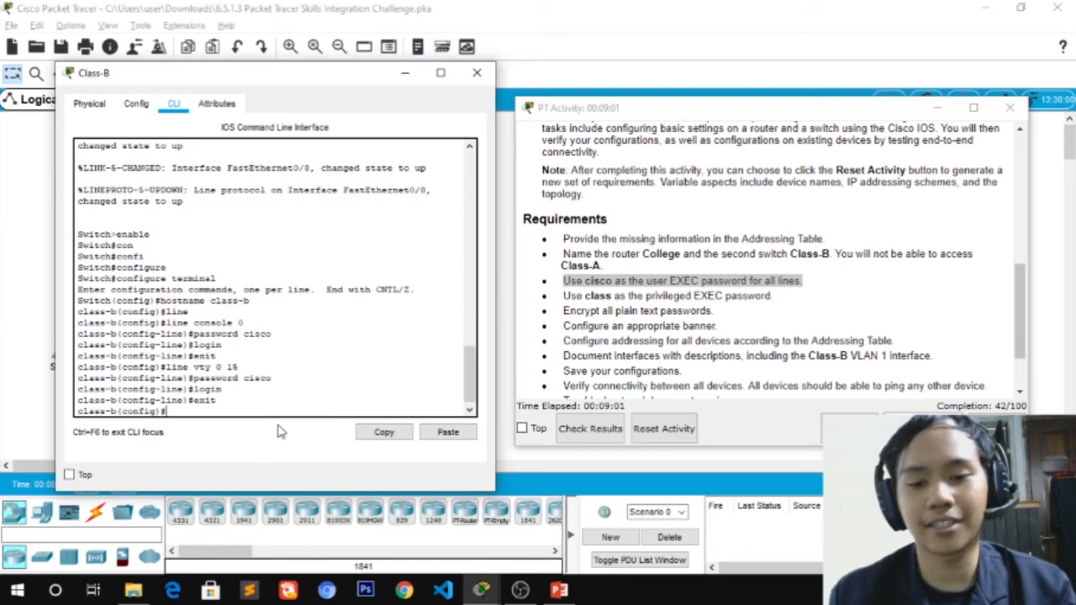
Set class-b's privileged EXEC password with enable secret
left_click(563, 296)
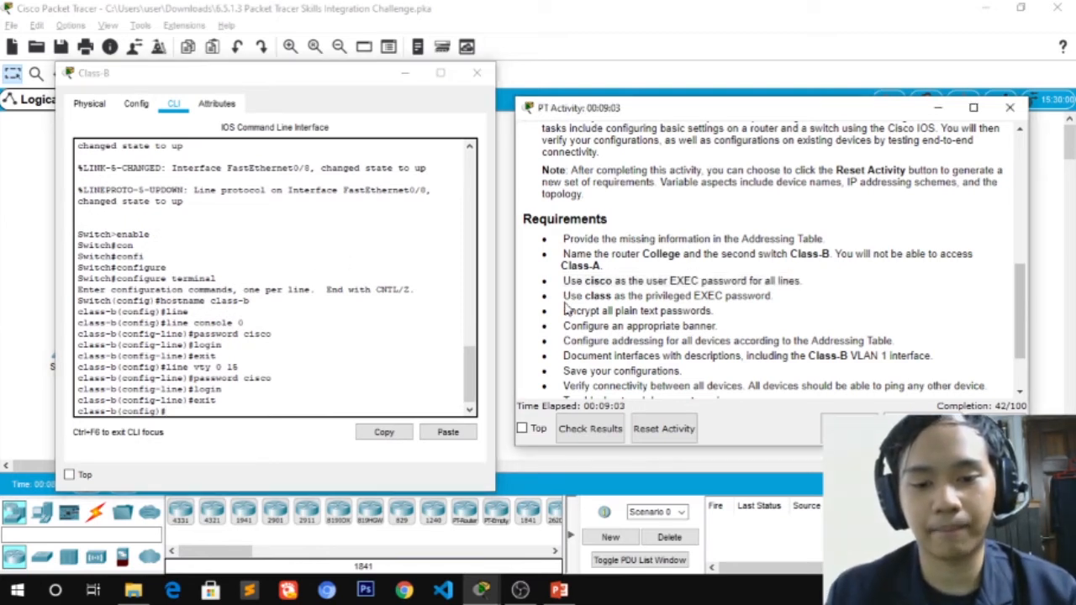
left_click_drag(563, 296, 685, 296)
left_click(206, 412)
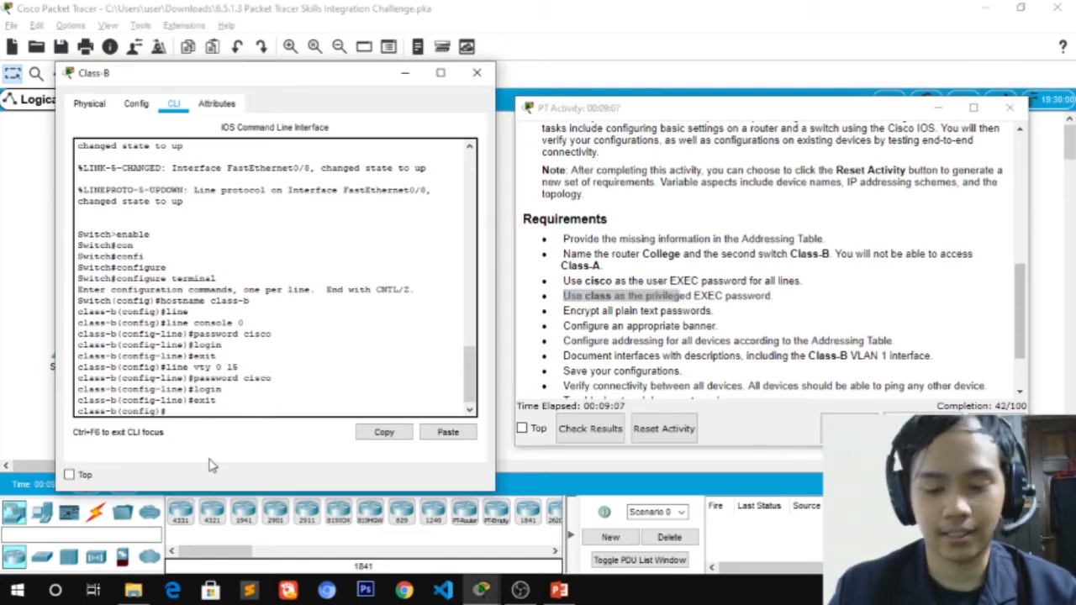
type("ena")
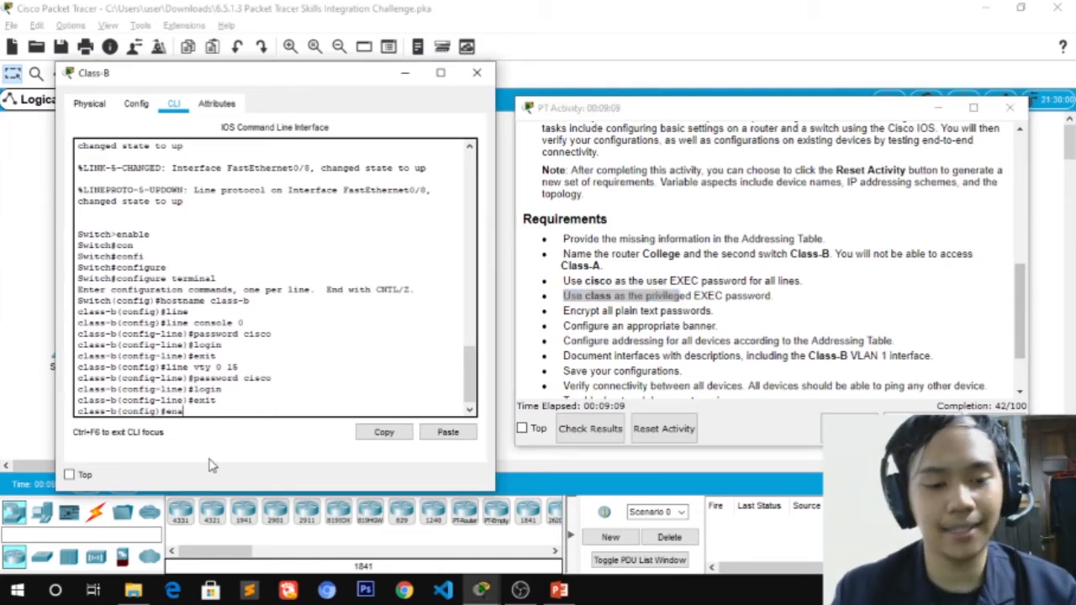
type("ble secret class")
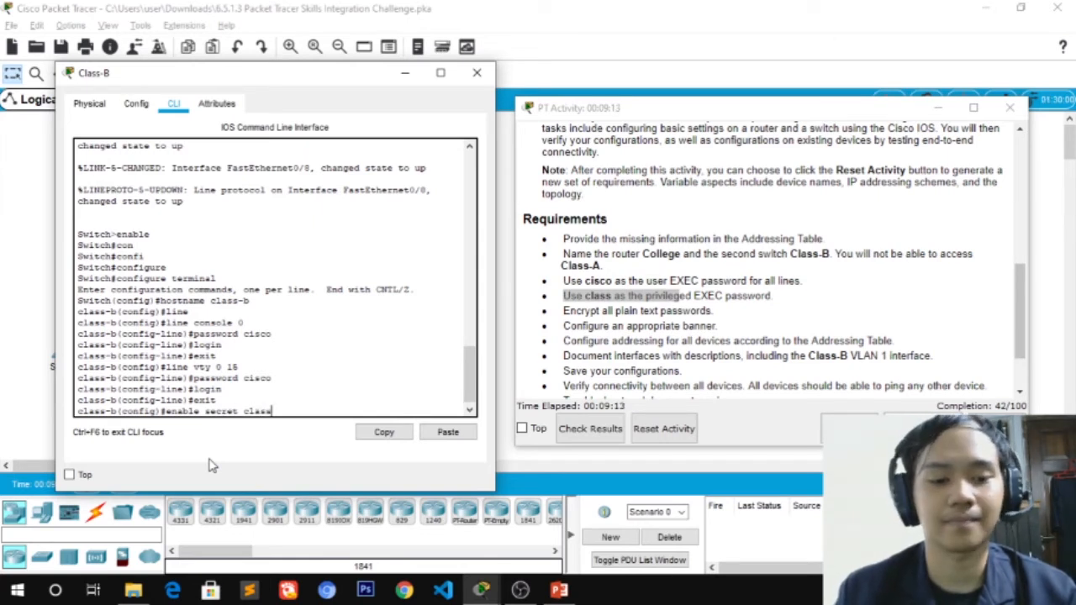
key("Return")
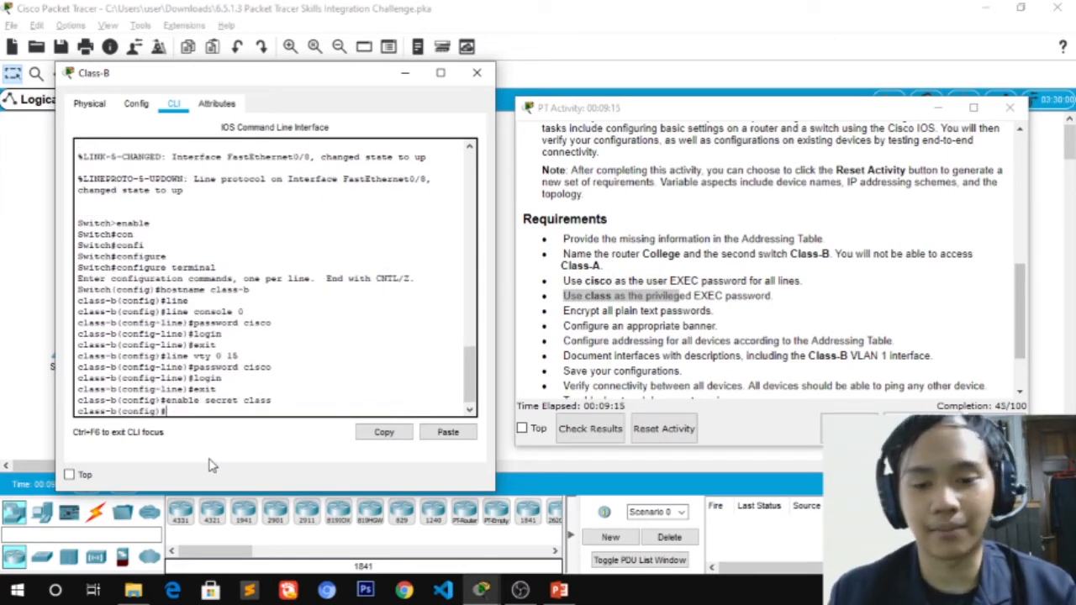
Turn on service password-encryption on the class-b switch
left_click_drag(561, 312, 728, 318)
left_click(220, 407)
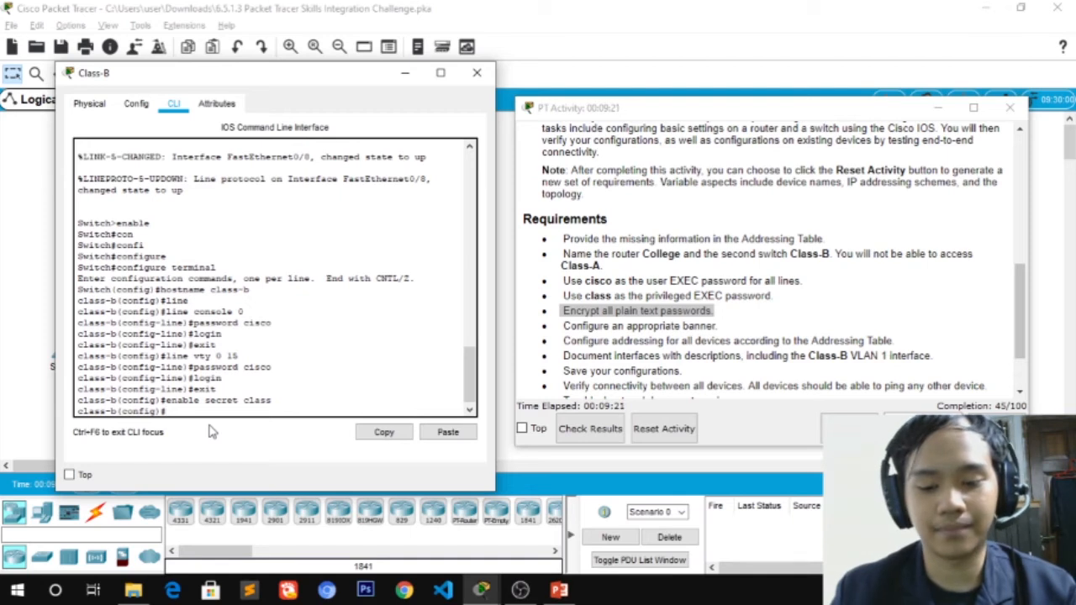
type("service")
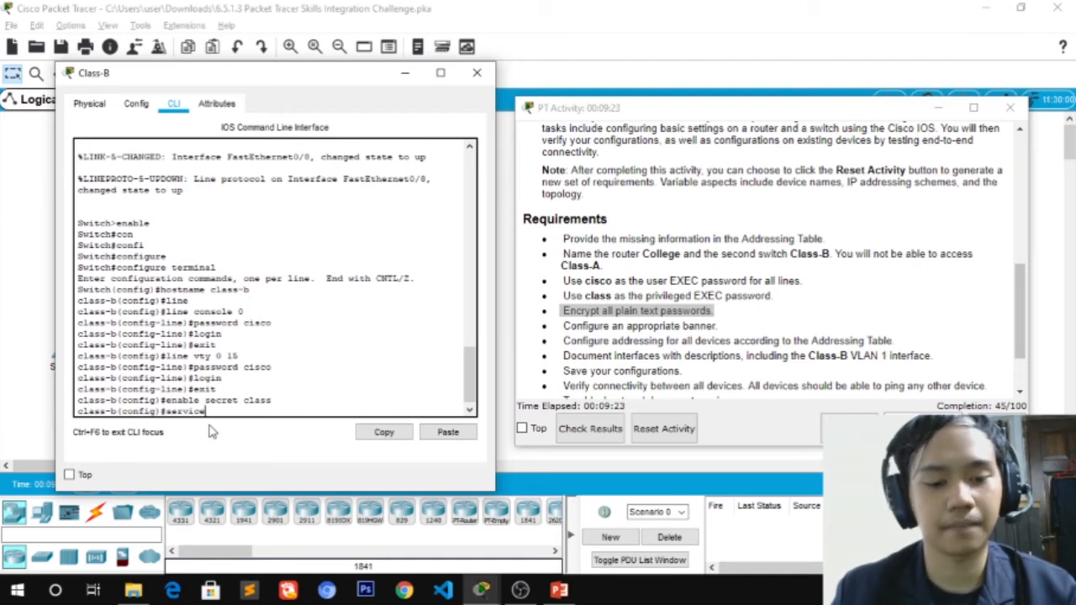
key("Tab")
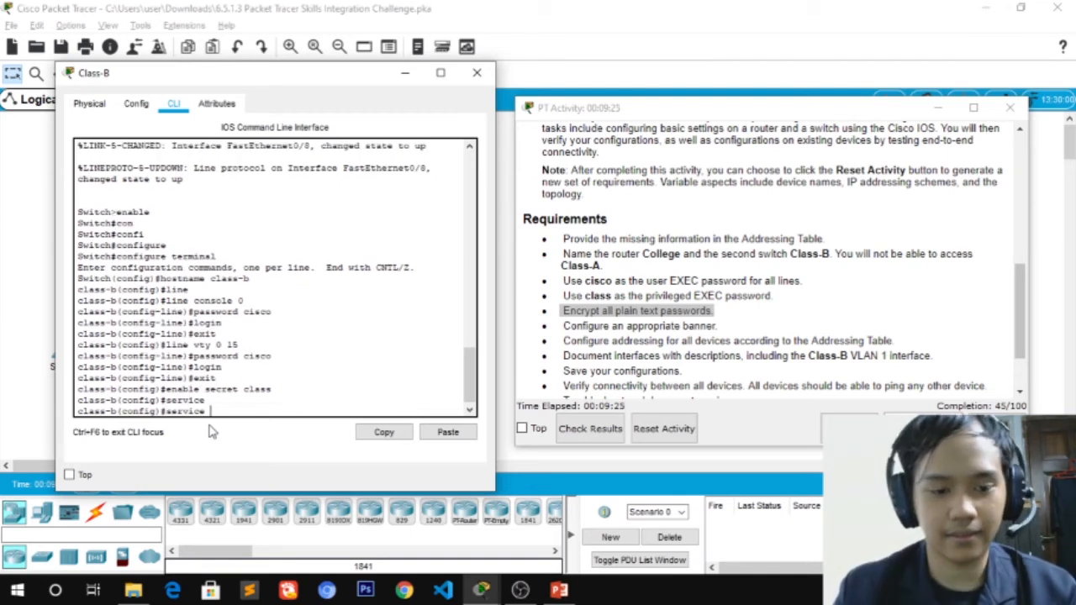
type("p")
key("Tab")
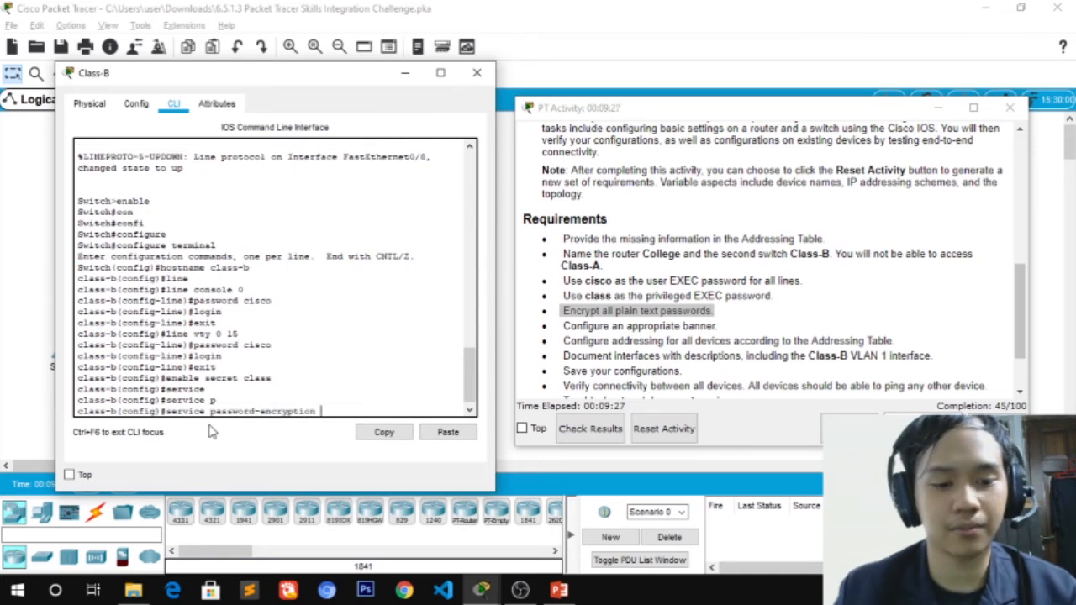
key("Return")
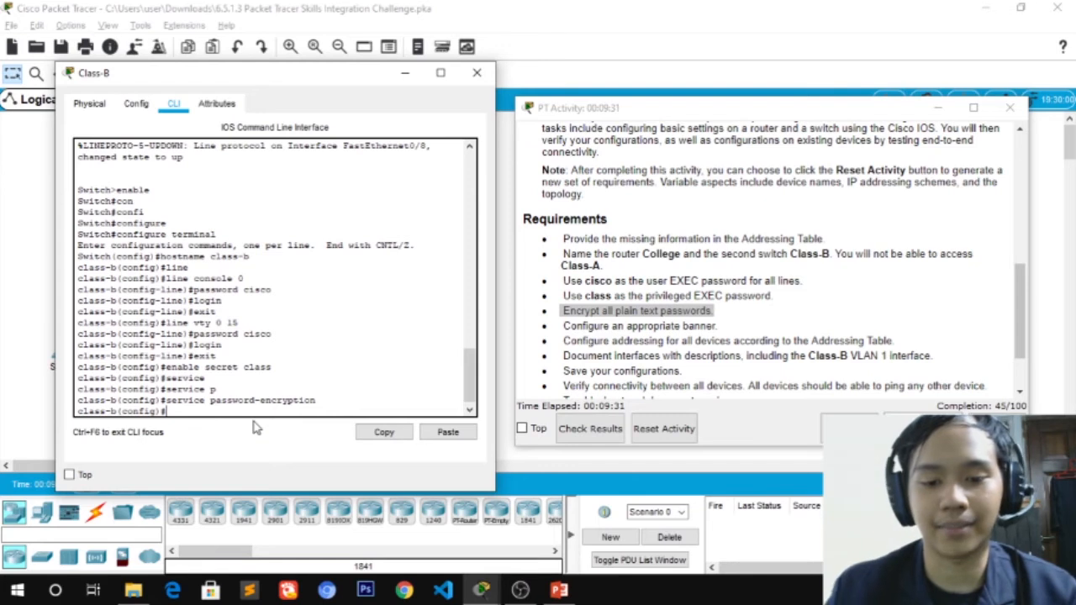
left_click_drag(269, 74, 278, 69)
left_click_drag(542, 110, 547, 109)
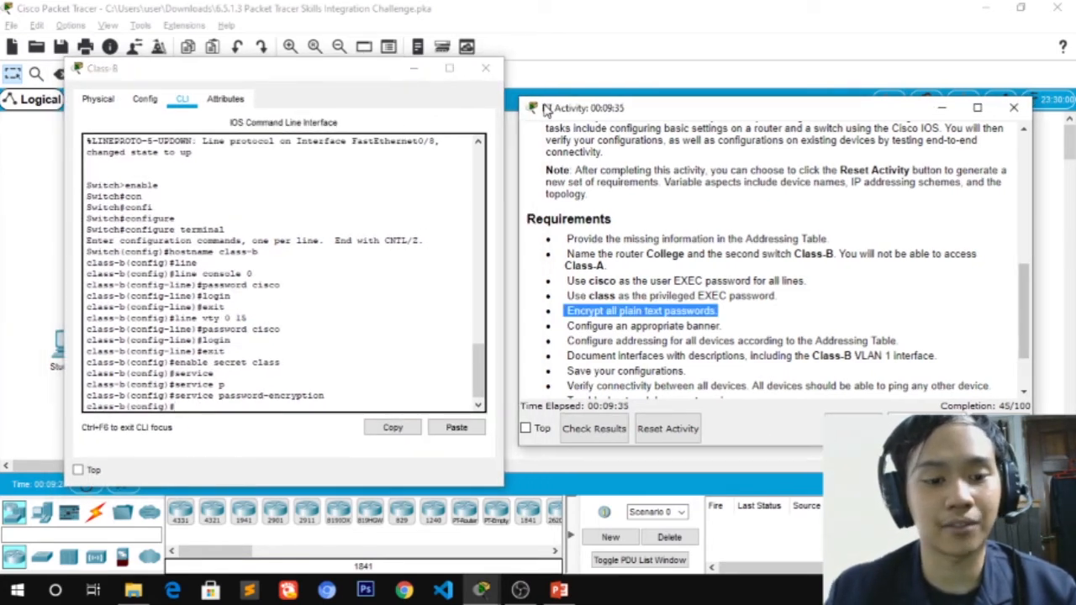
Exit configuration mode and end the class-b console session
type("exit")
key("Return")
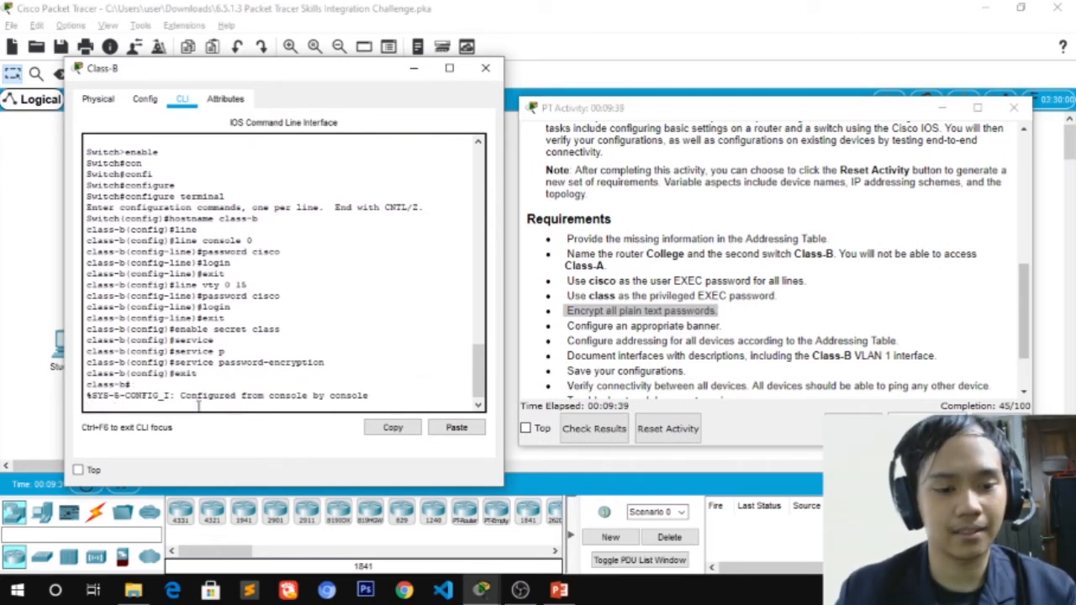
key("Return")
type("ex")
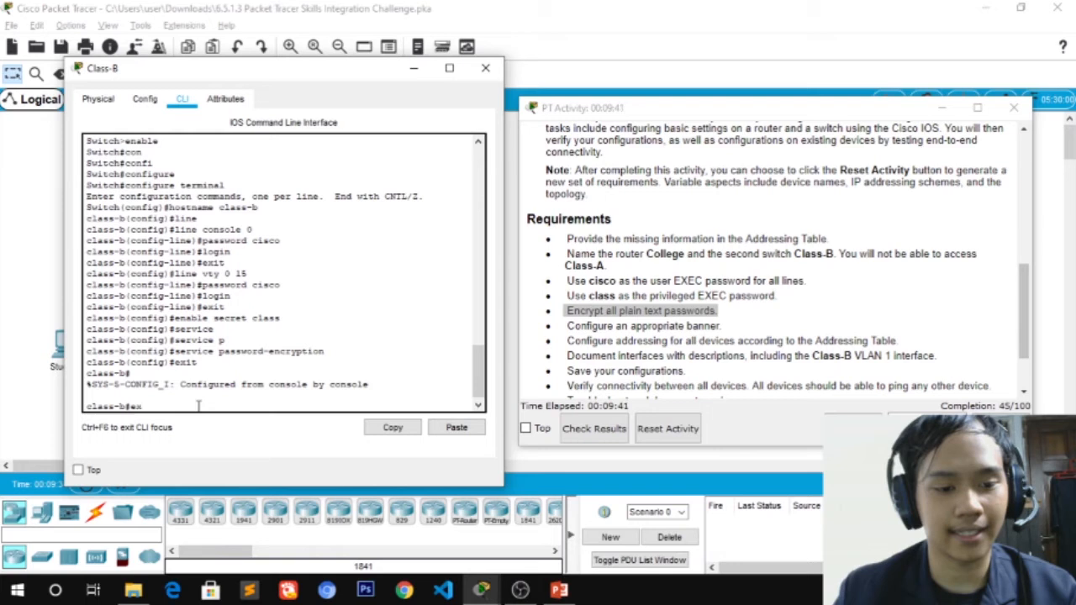
type("it")
key("Return")
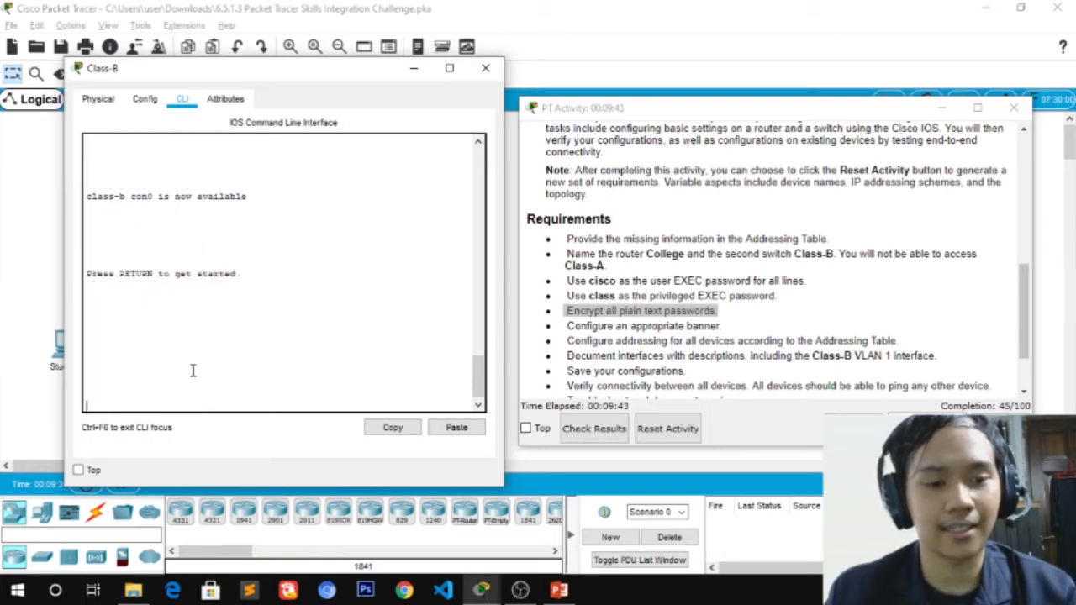
Log back in with the console password and enable secret, reaching class-b#
key("Return")
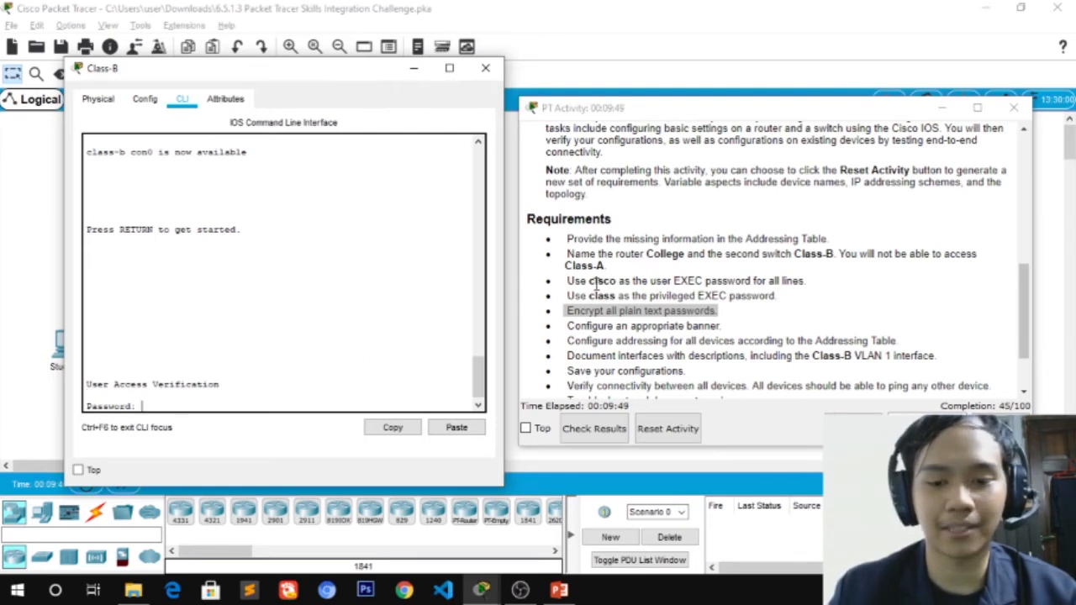
type("cisco")
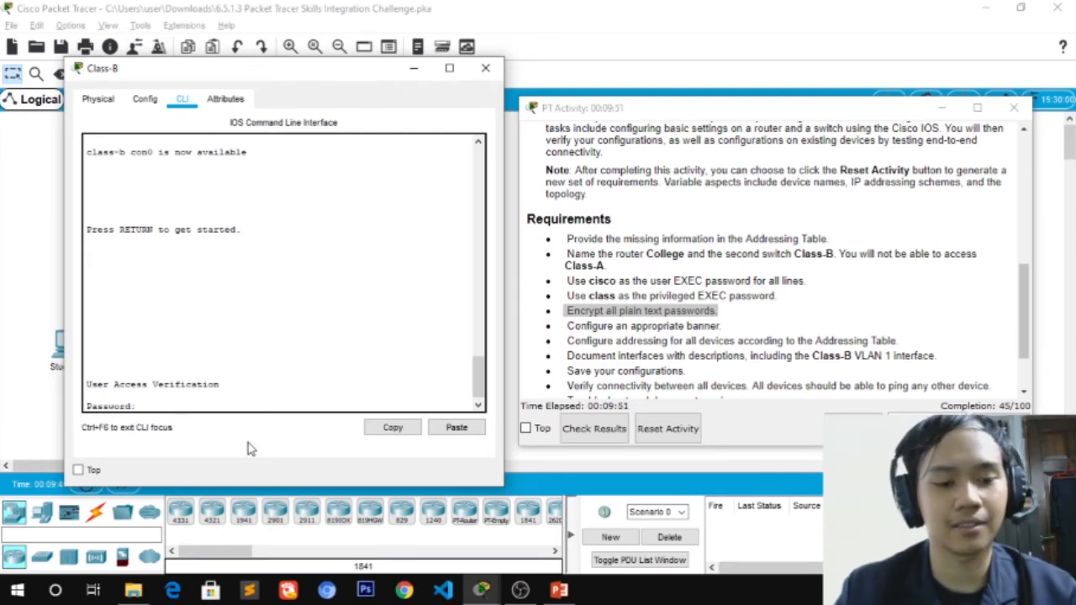
key("Return")
type("ena")
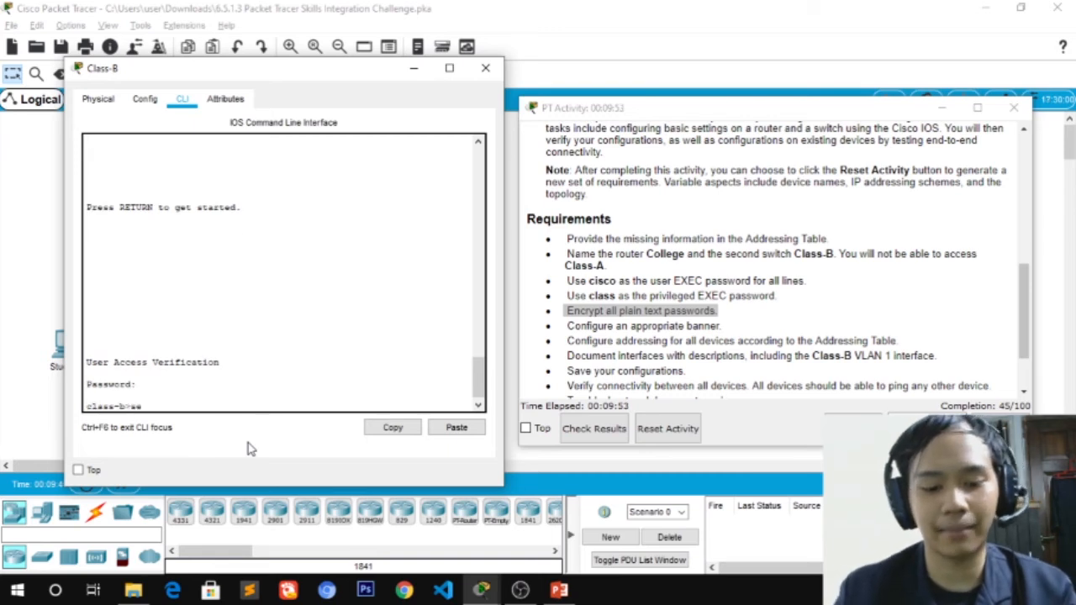
key("BackSpace")
key("BackSpace")
type("nable")
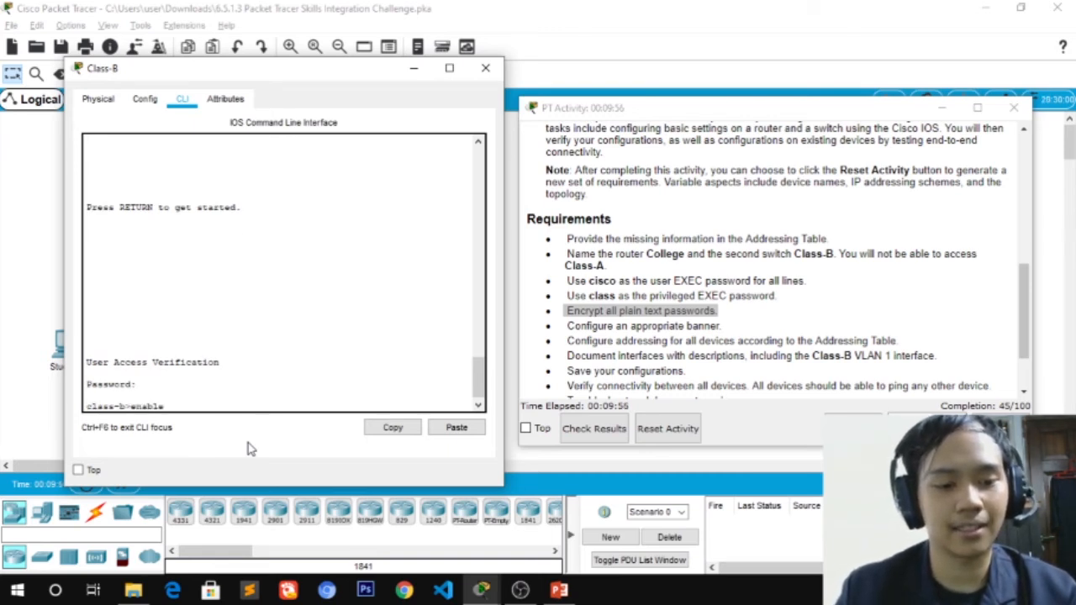
key("Return")
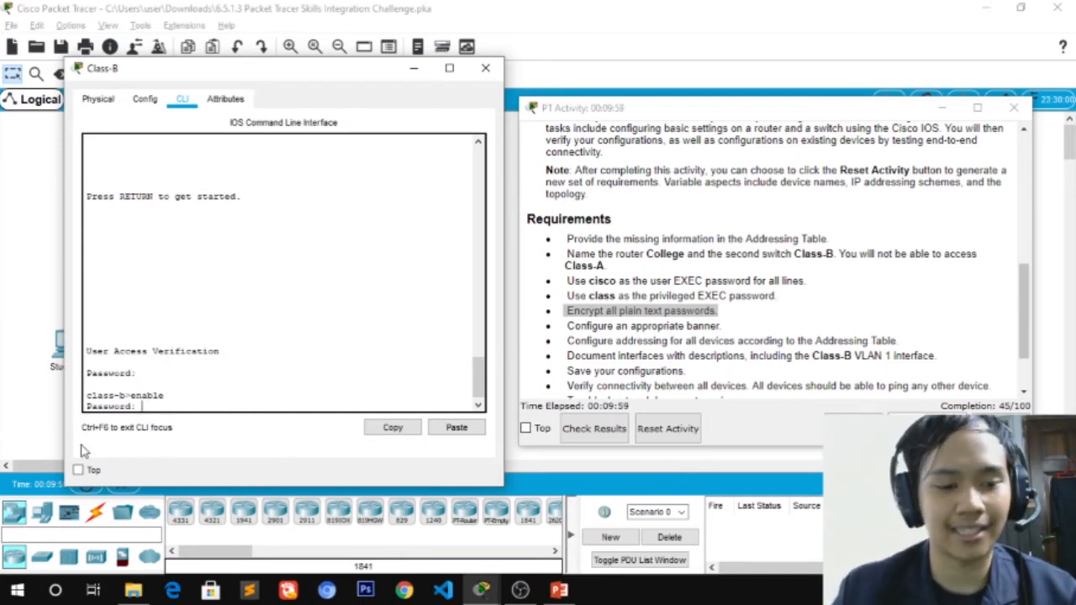
key("Return")
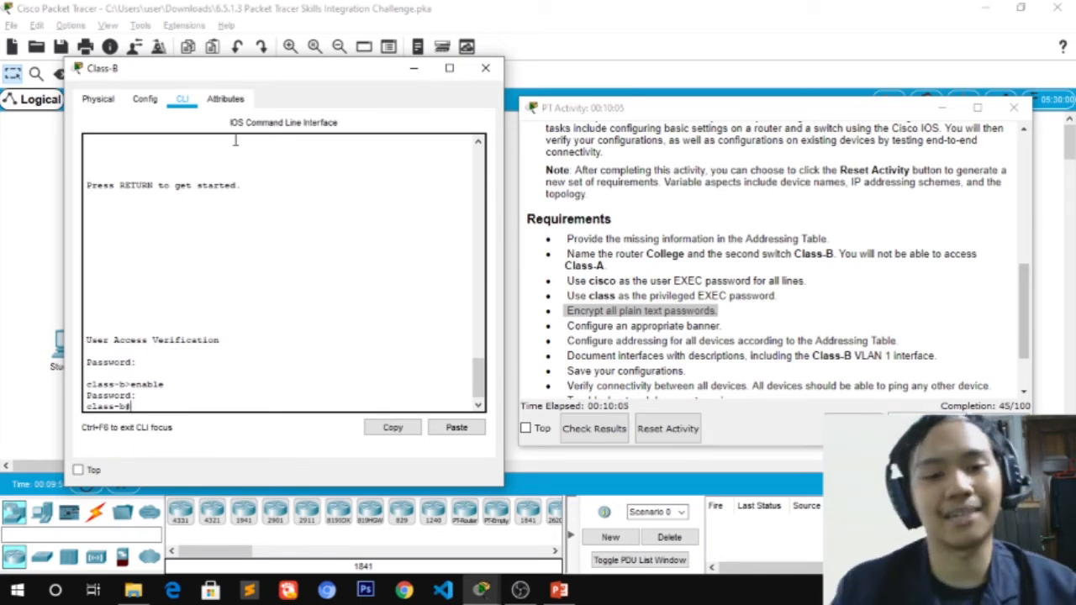
Close the Class-B window and open the College router's console
left_click(485, 68)
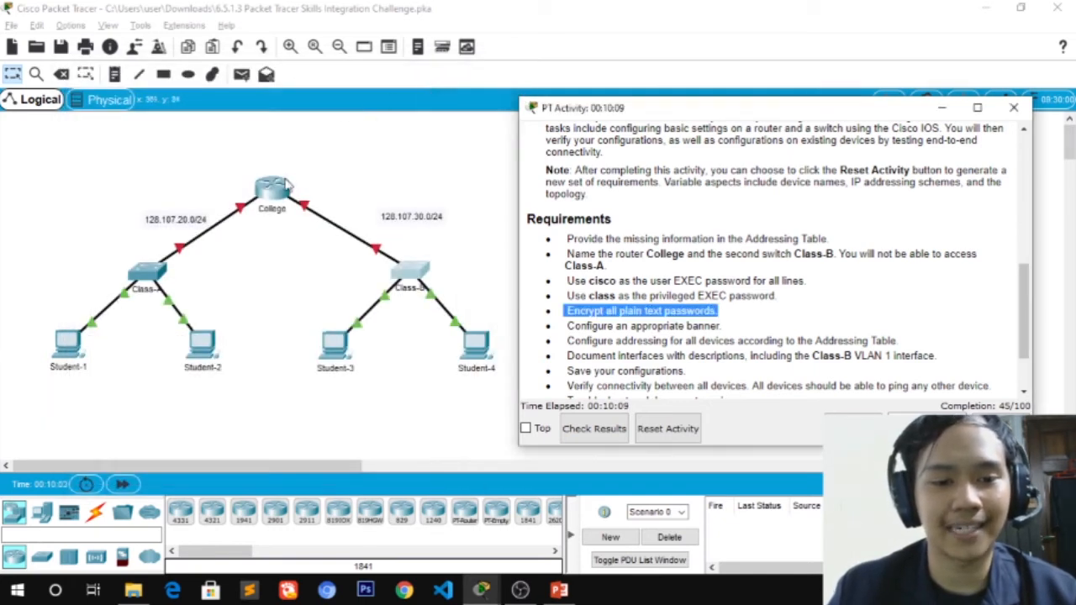
left_click(273, 204)
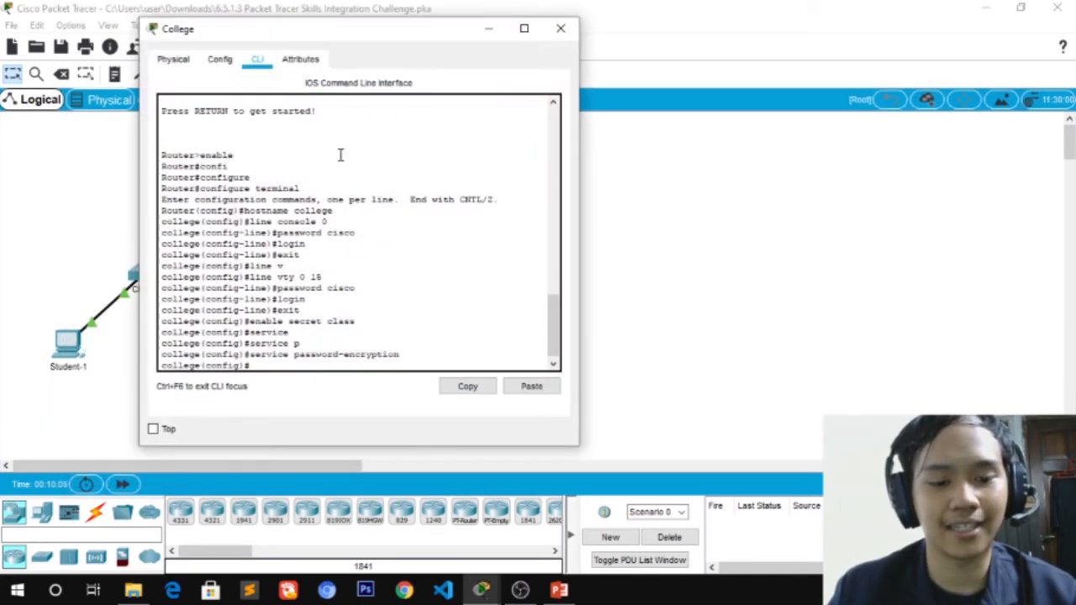
key("alt+Tab")
key("Tab")
key("alt+Tab")
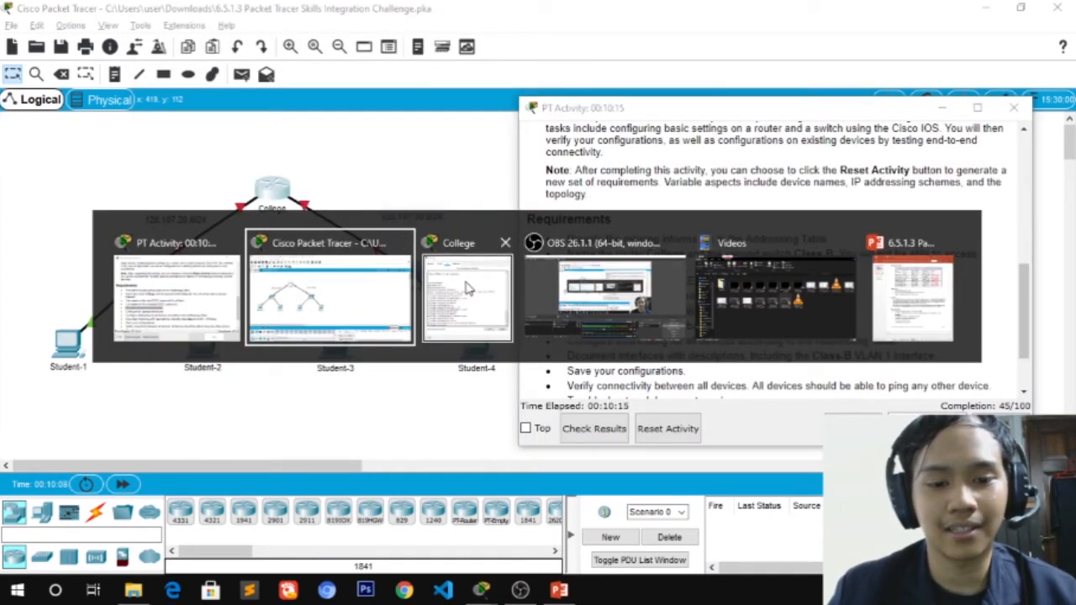
key("Tab")
key("alt+Tab")
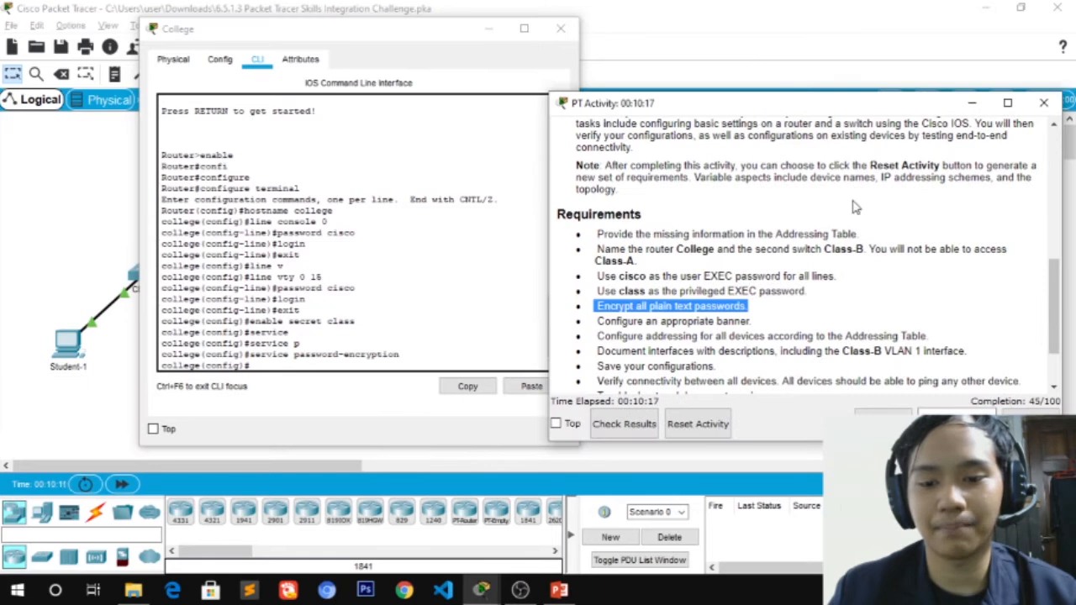
Highlight the device addressing requirement and bring up the Addressing Table beside College's console
left_click(602, 338)
left_click_drag(602, 338, 930, 334)
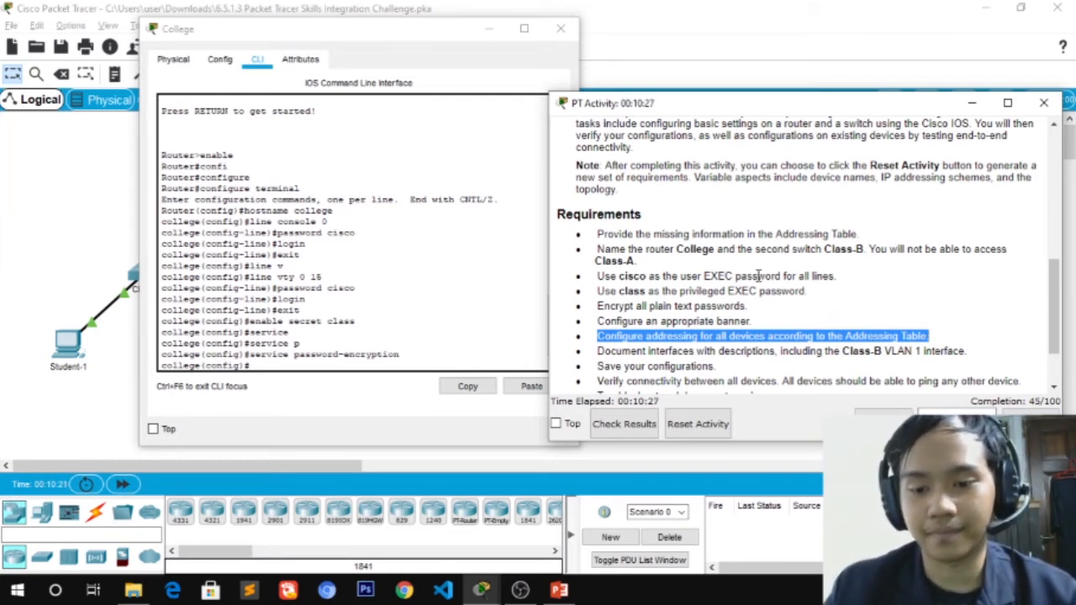
scroll(709, 291, "up", 10)
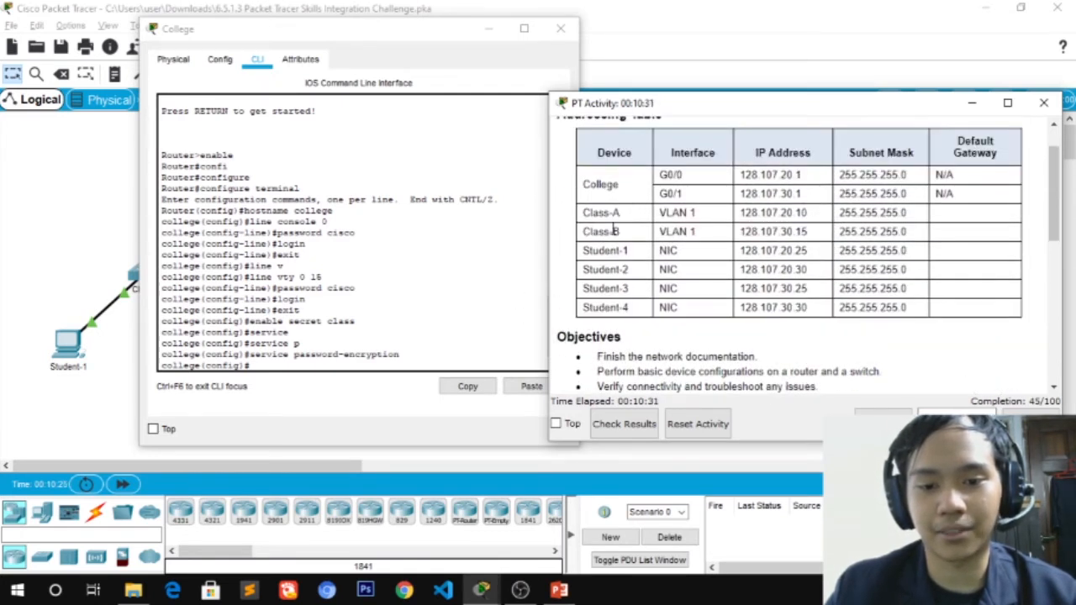
left_click(471, 239)
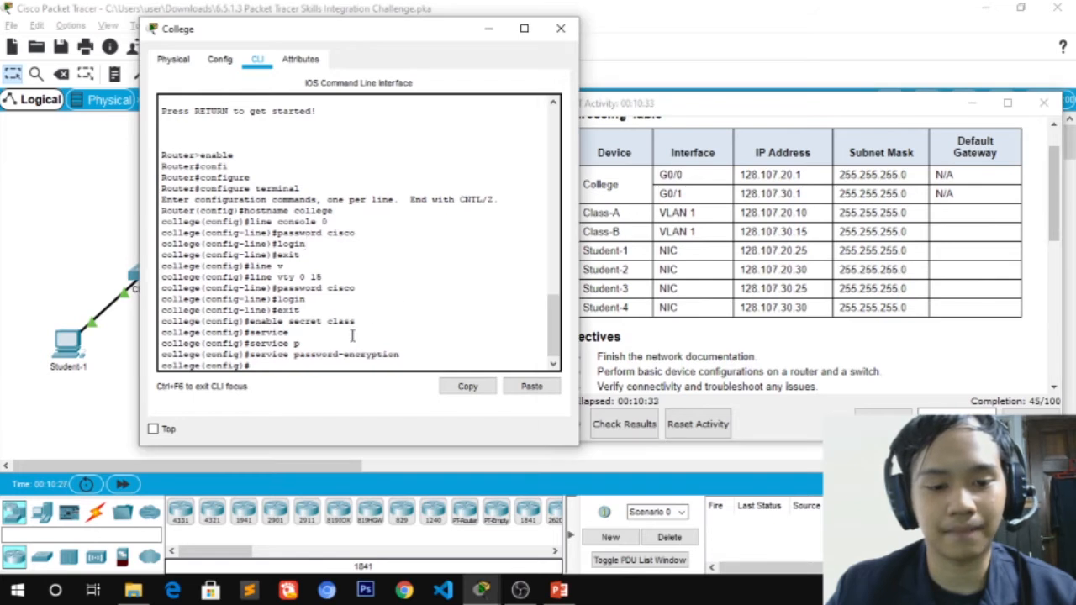
Exit College's configuration and session, then log back in with the console password
key("Return")
type("exit")
key("Return")
type("exit")
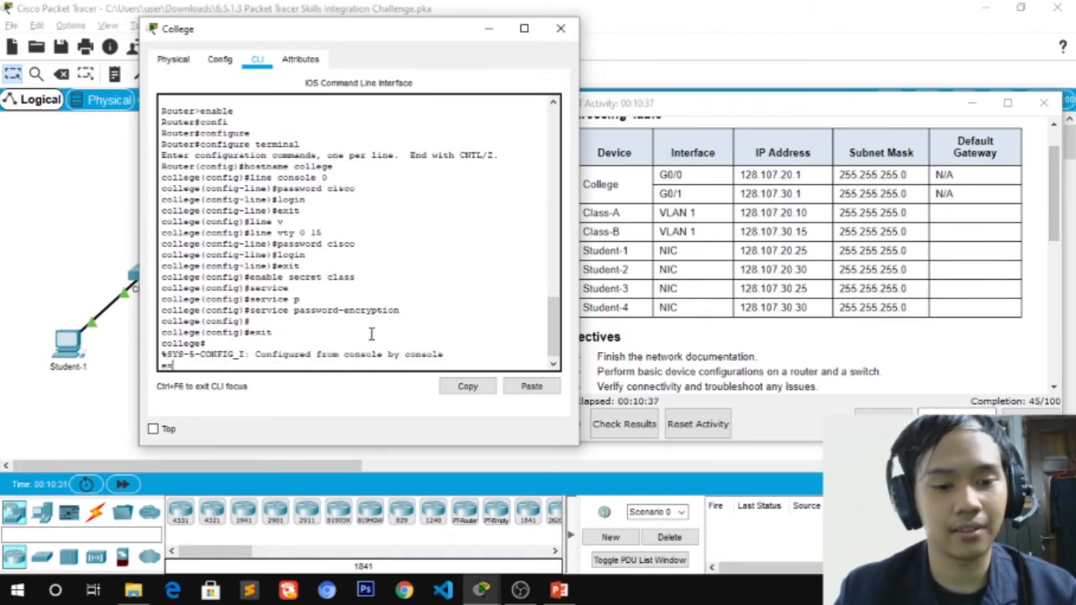
key("Return")
key("Return")
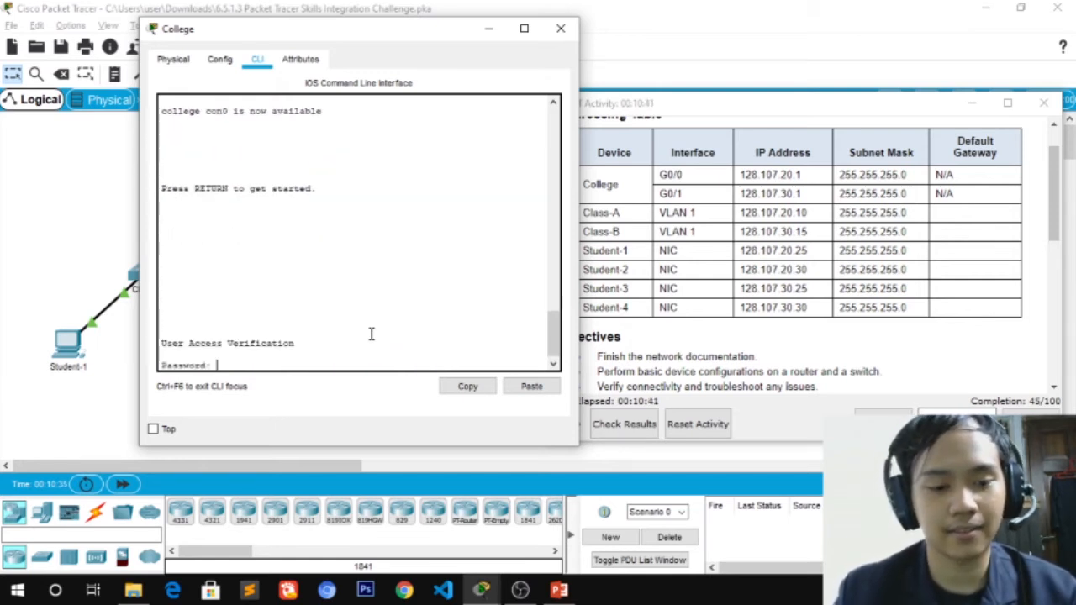
key("Return")
Enter privileged mode with the enable password and switch to global configuration with configure terminal
type("enable")
key("Return")
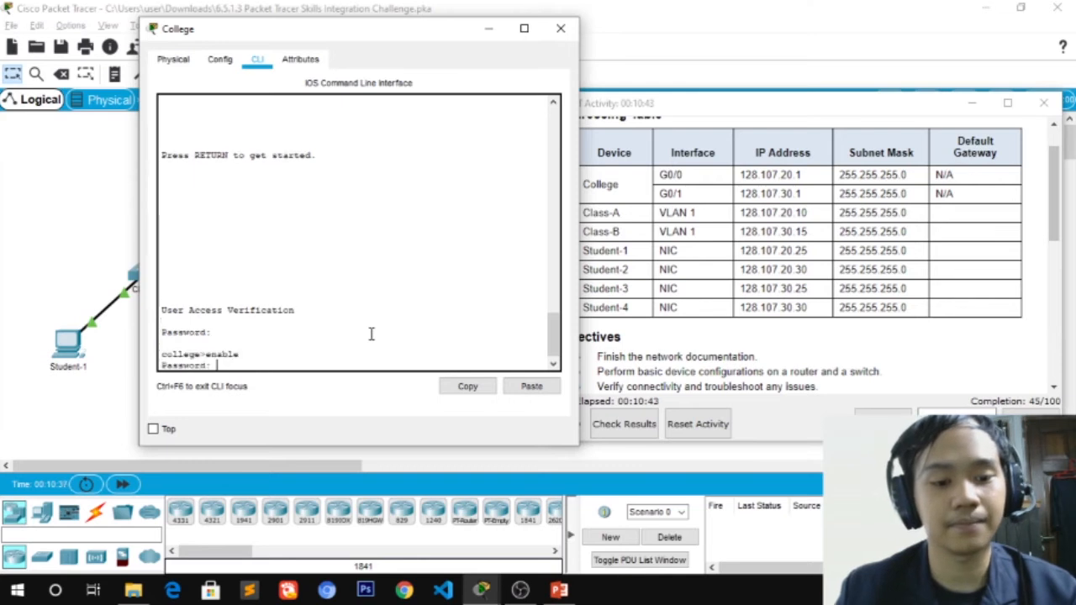
key("Return")
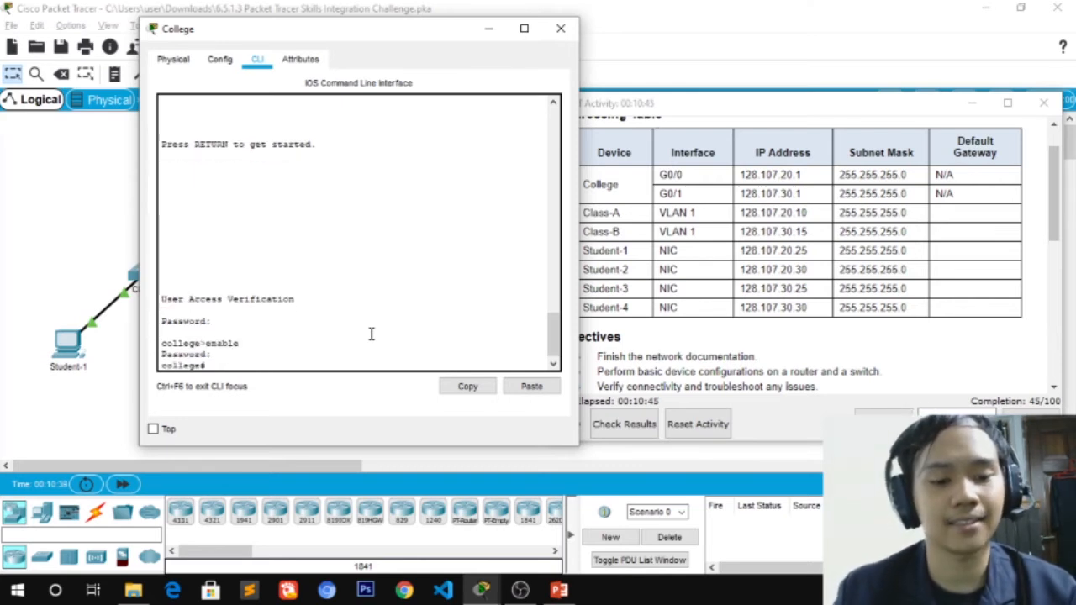
type("configur")
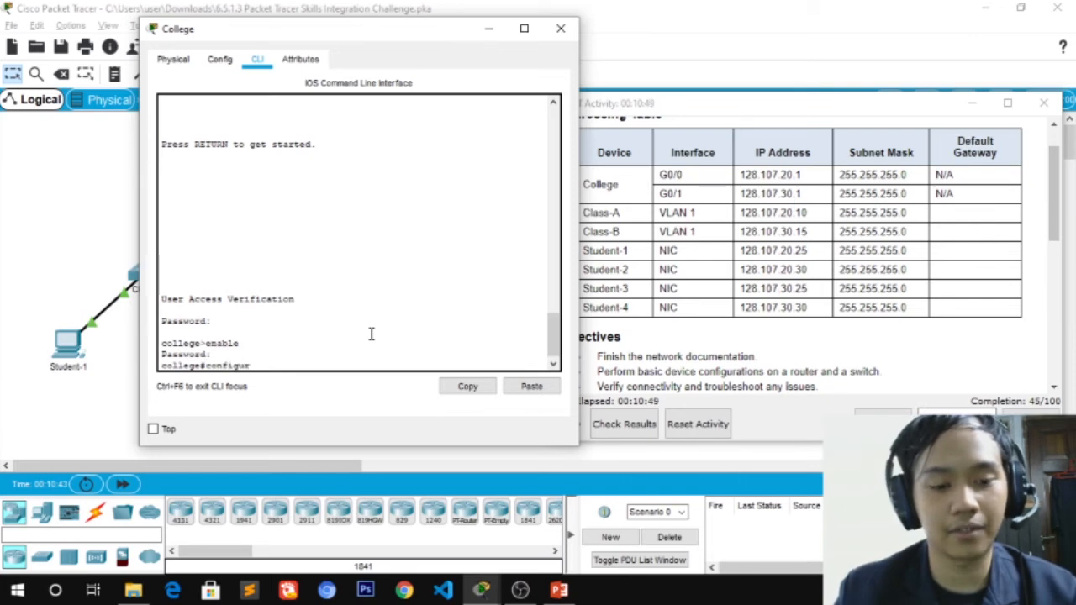
type("e")
key("Tab")
type("t")
key("Tab")
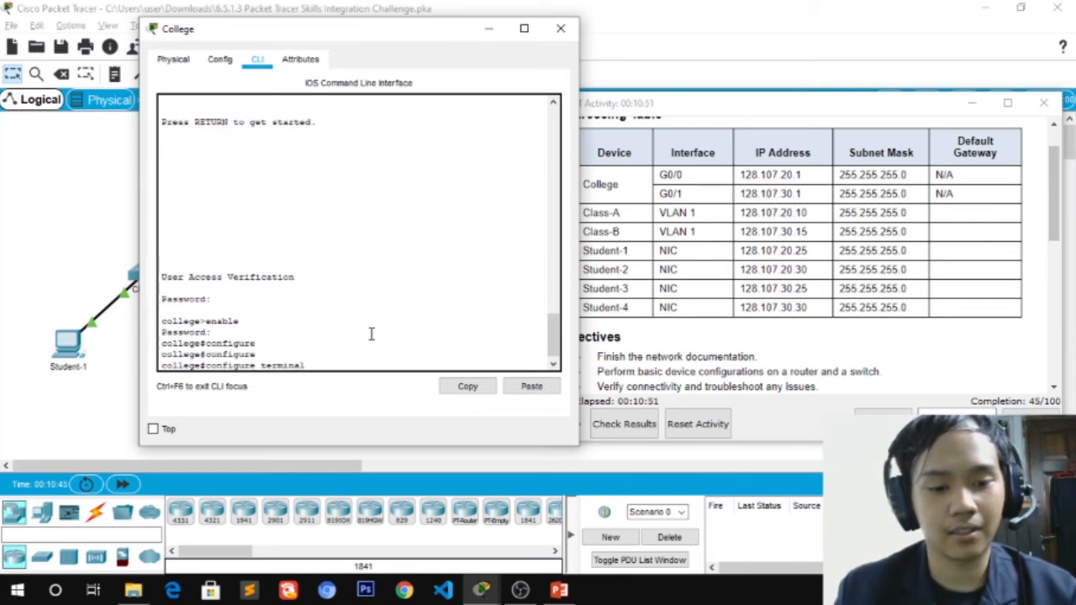
key("Return")
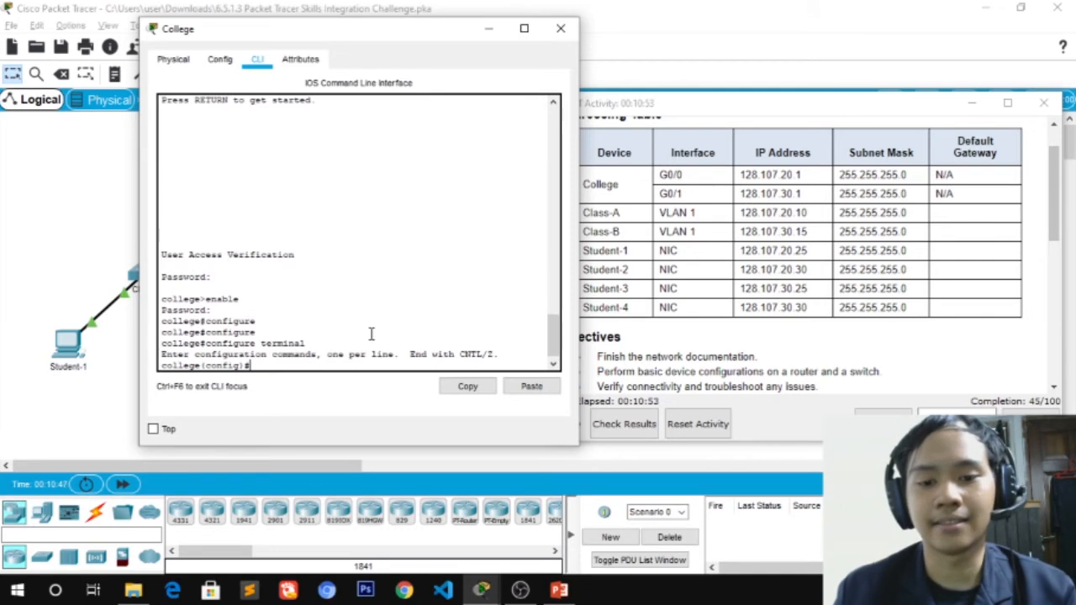
left_click_drag(412, 20, 315, 76)
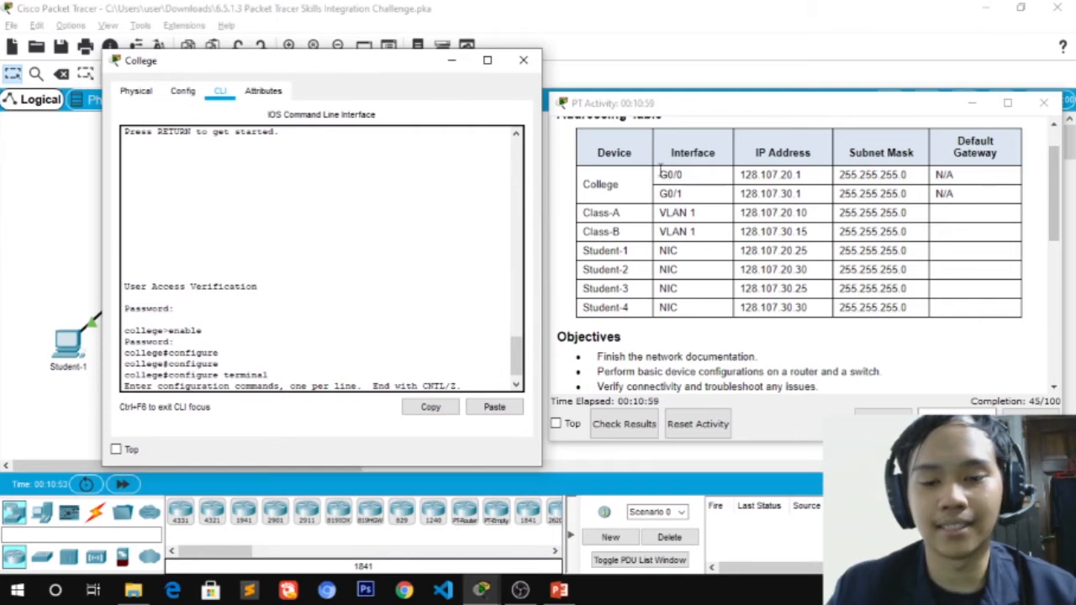
left_click_drag(661, 175, 684, 193)
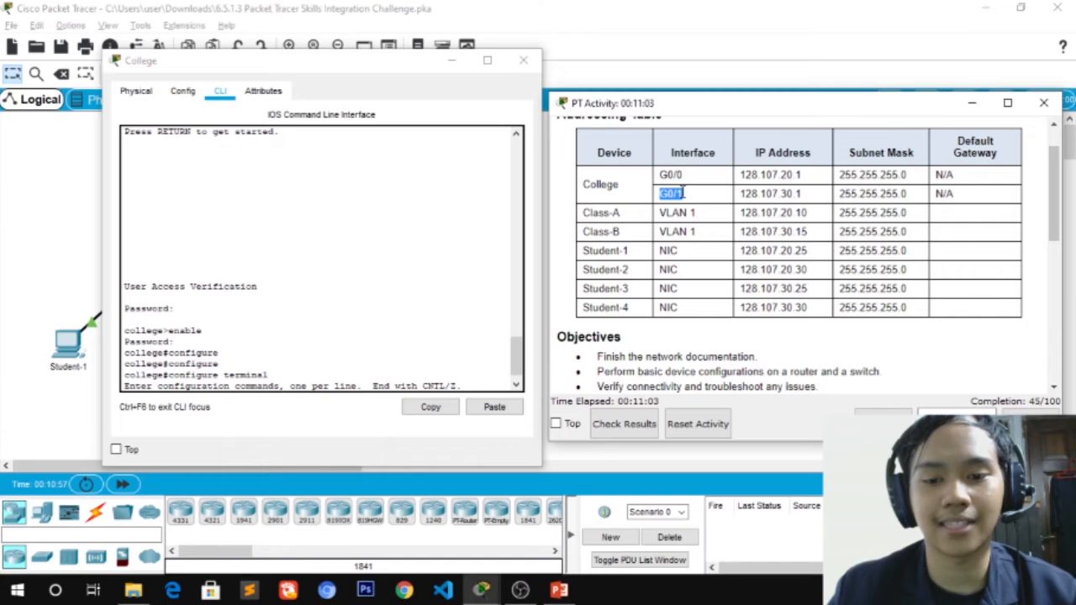
left_click_drag(370, 68, 742, 184)
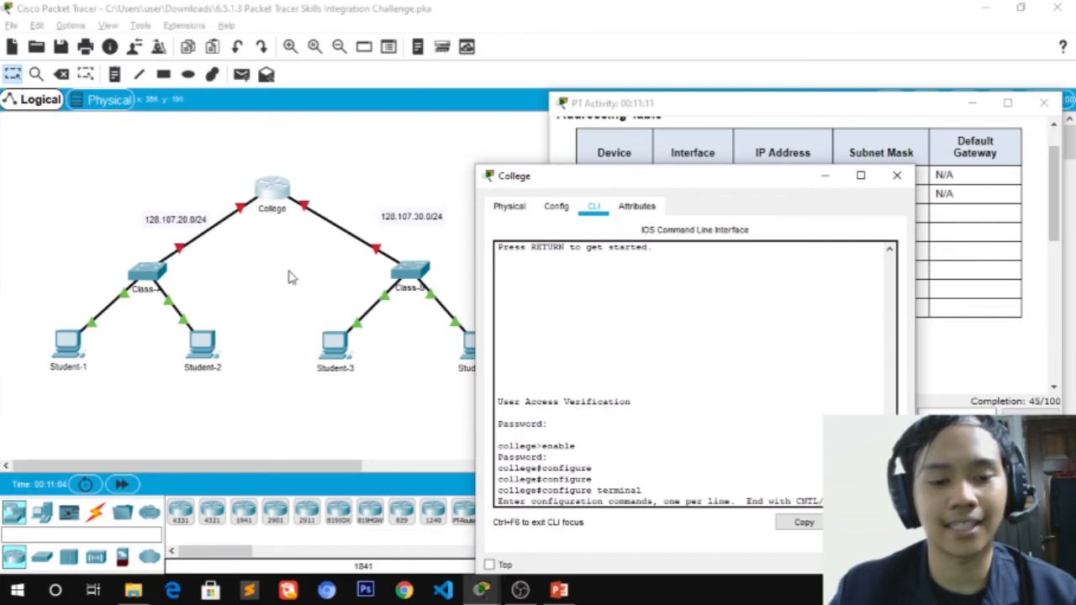
left_click(309, 223)
mouse_move(307, 214)
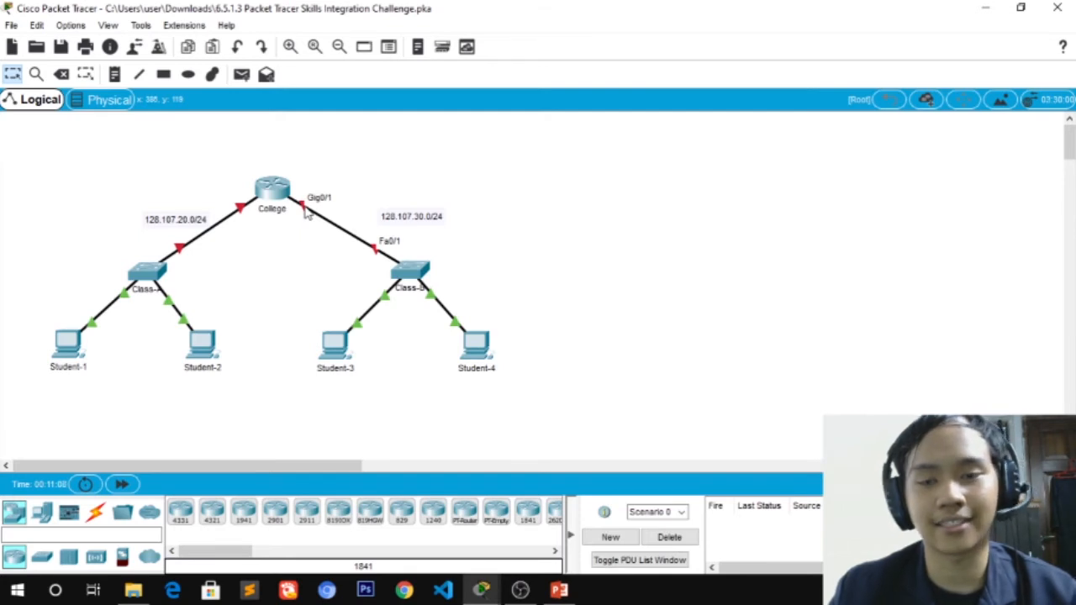
mouse_move(242, 215)
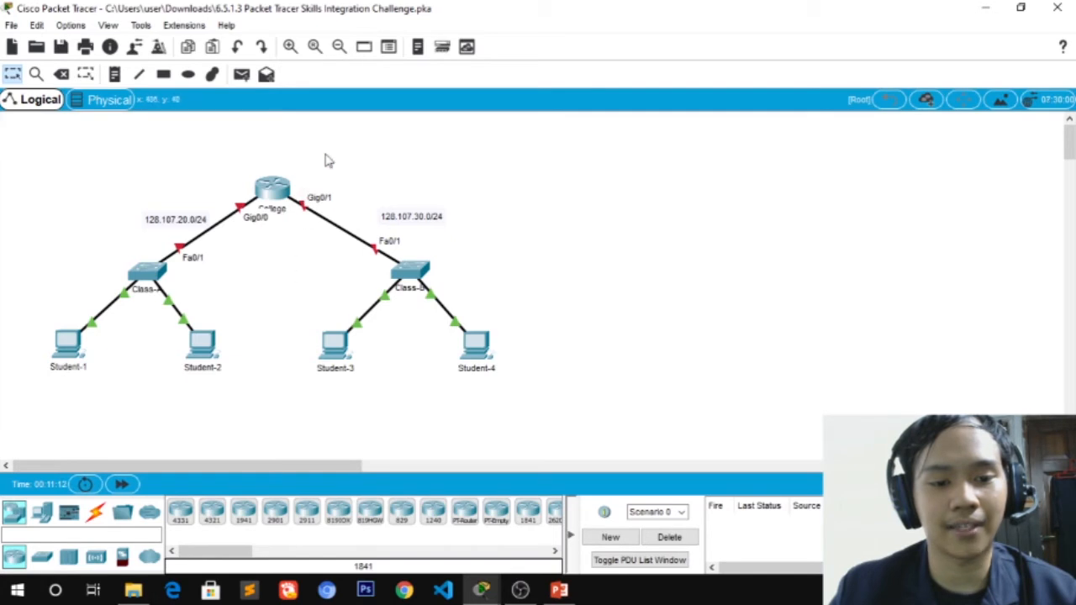
left_click(280, 193)
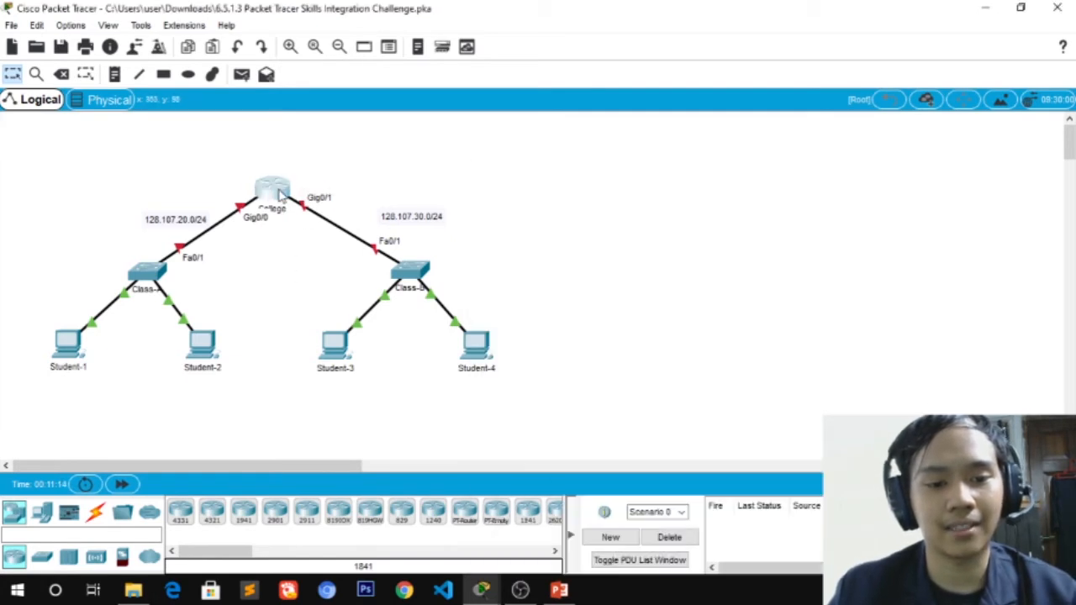
left_click_drag(547, 176, 150, 87)
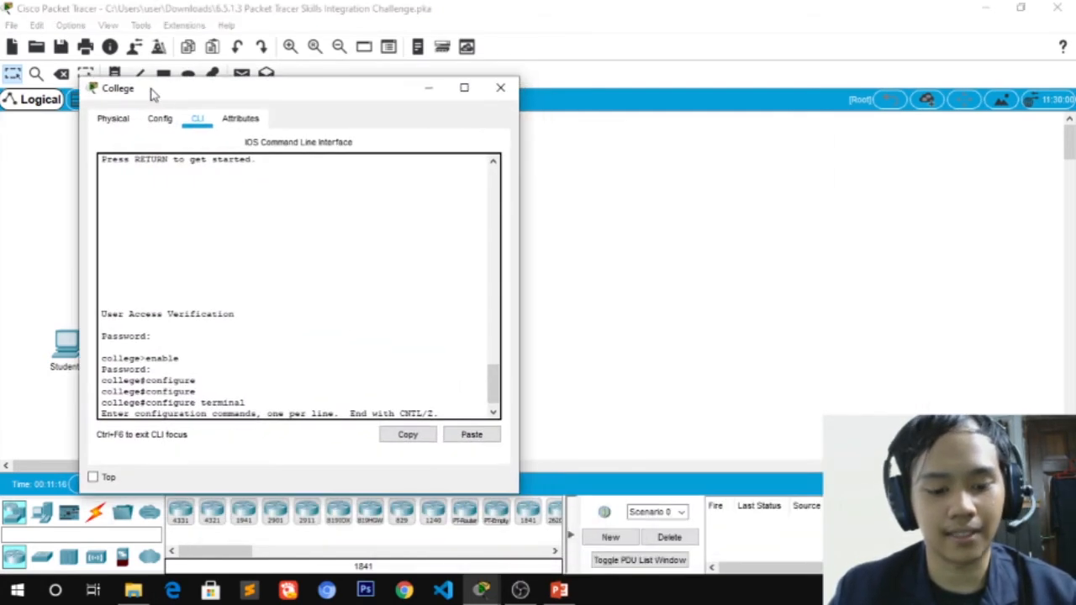
key("alt+Tab")
left_click(425, 303)
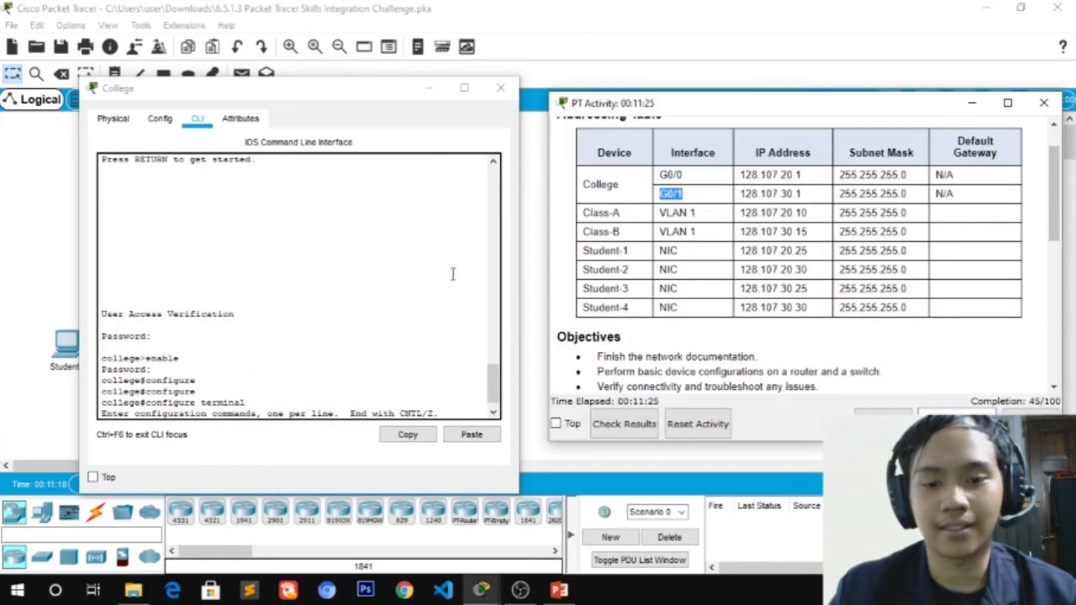
Enter interface configuration for College's GigabitEthernet 0/0
left_click(435, 407)
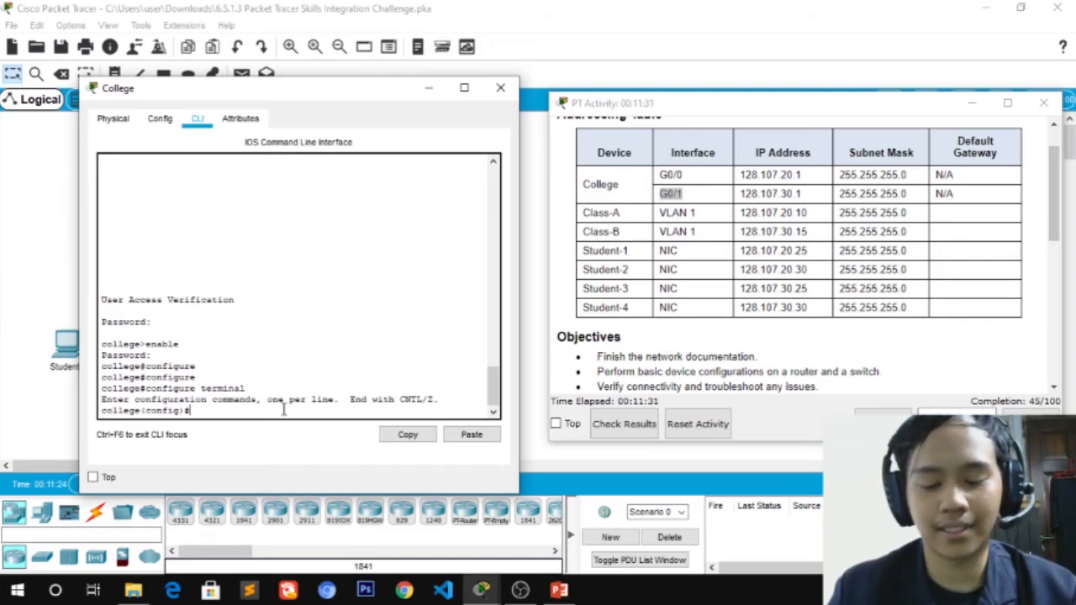
type("INTE")
key("BackSpace")
key("BackSpace")
key("BackSpace")
key("BackSpace")
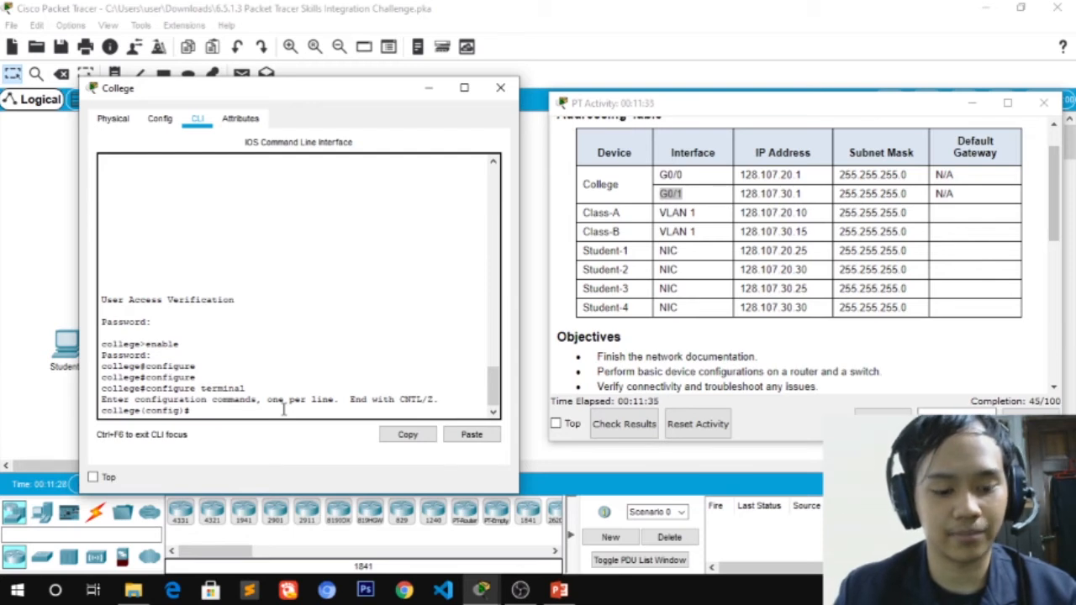
type("i")
type("nterface g")
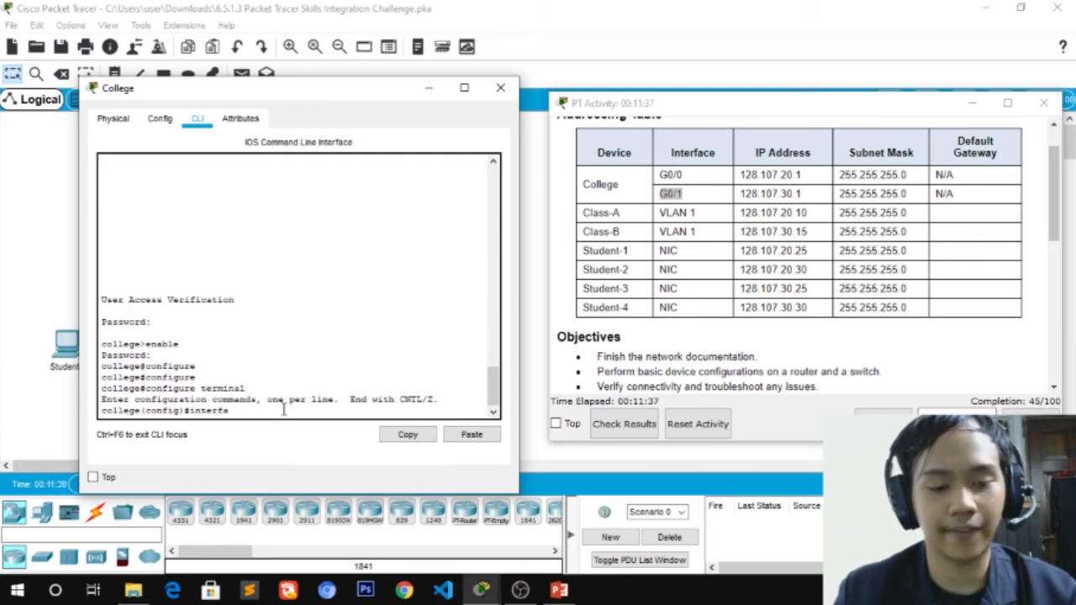
key("Tab")
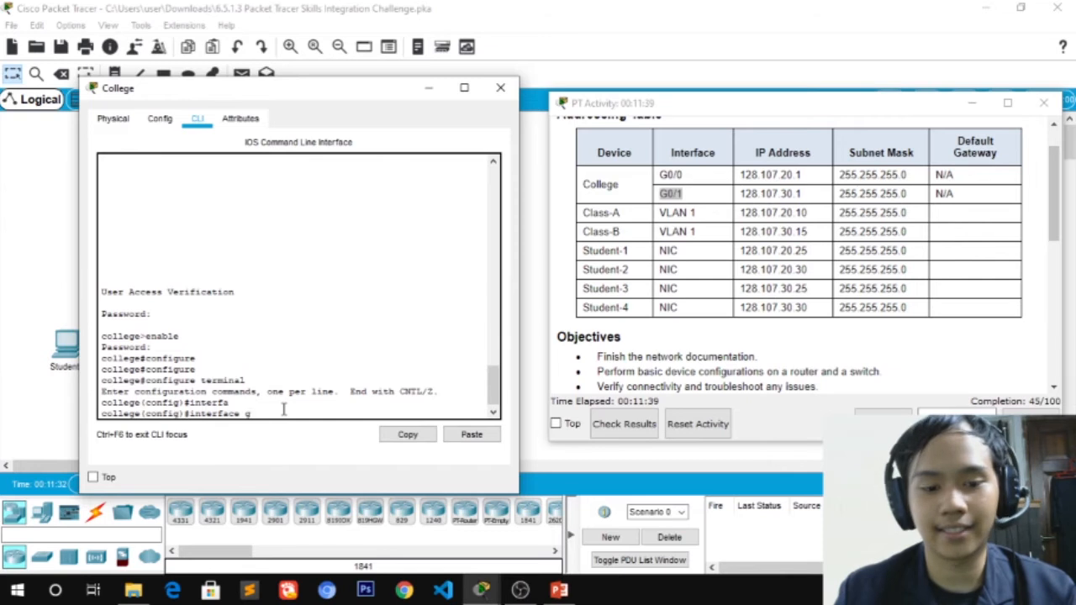
type("g")
key("Tab")
type("0")
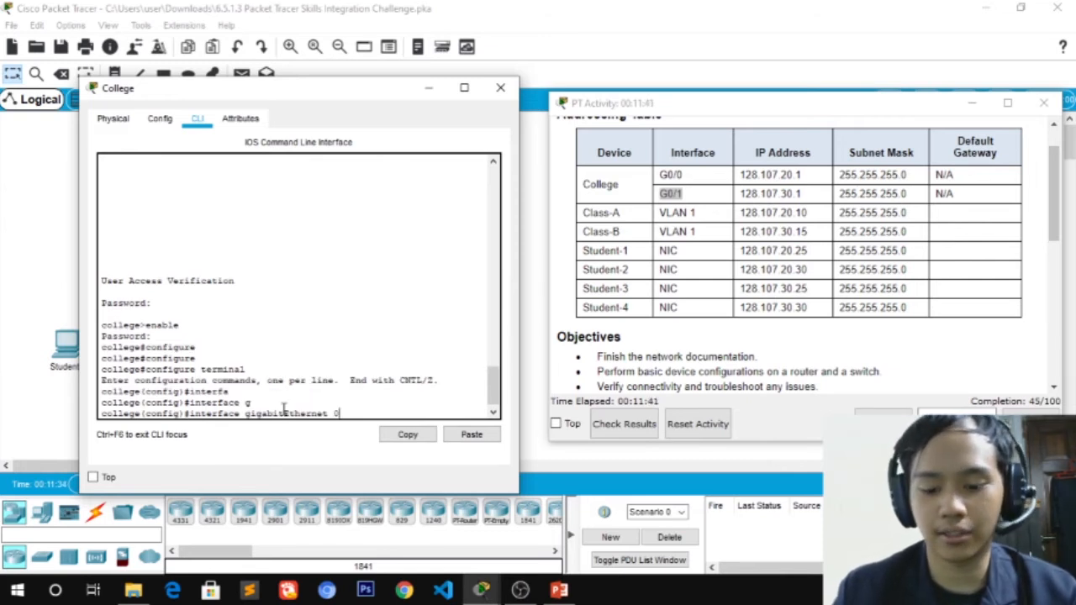
type("/0")
key("Return")
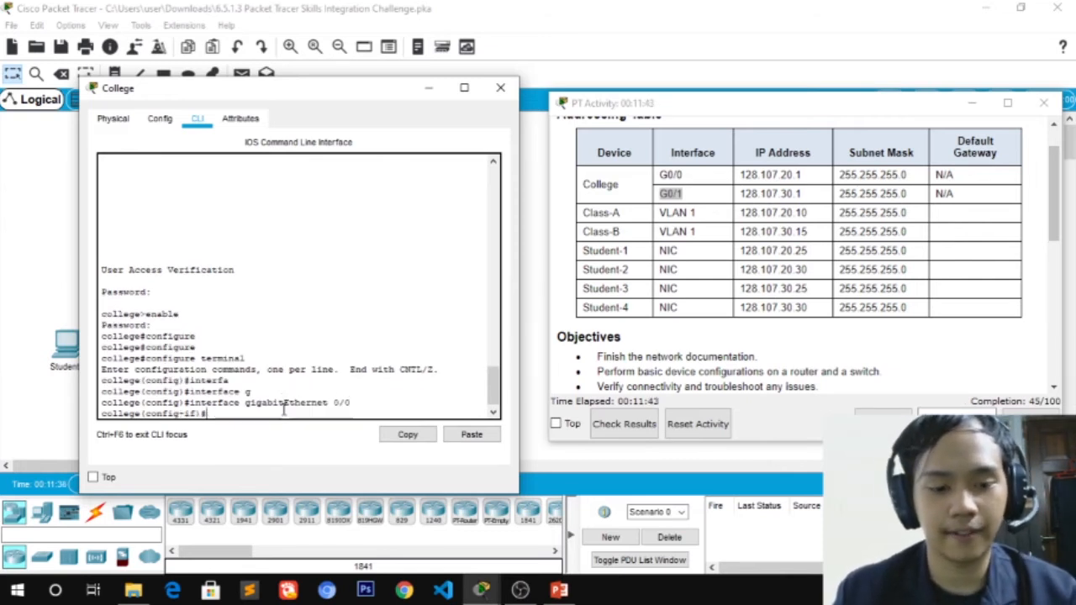
Assign G0/0 the address 128.107.20.1 255.255.255.0, run no shutdown, and exit the interface
type("ip")
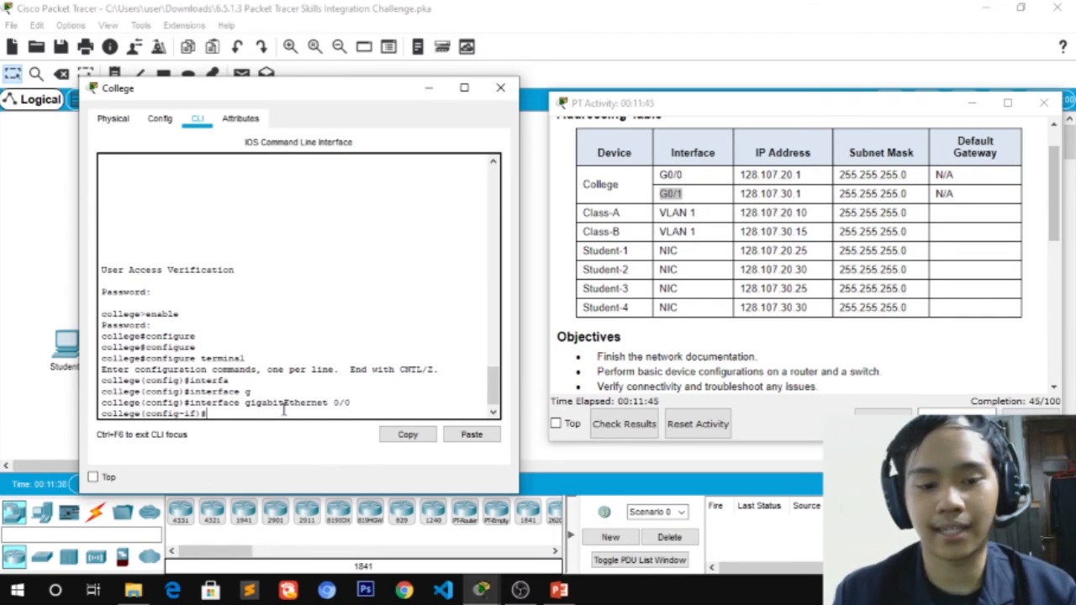
type(" address")
left_click(816, 176)
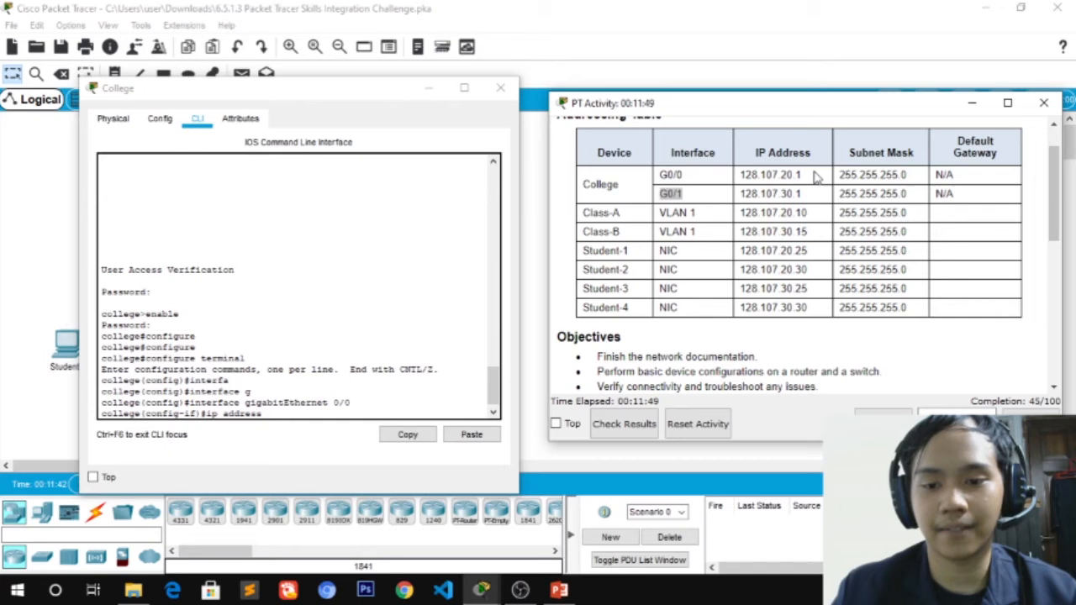
left_click(315, 438)
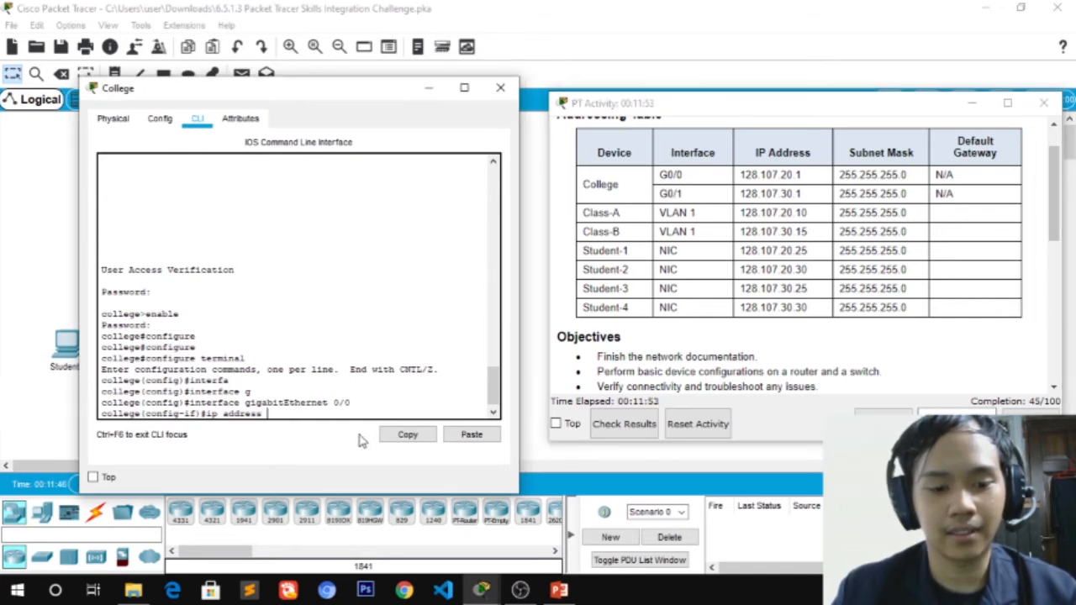
type("128.107.")
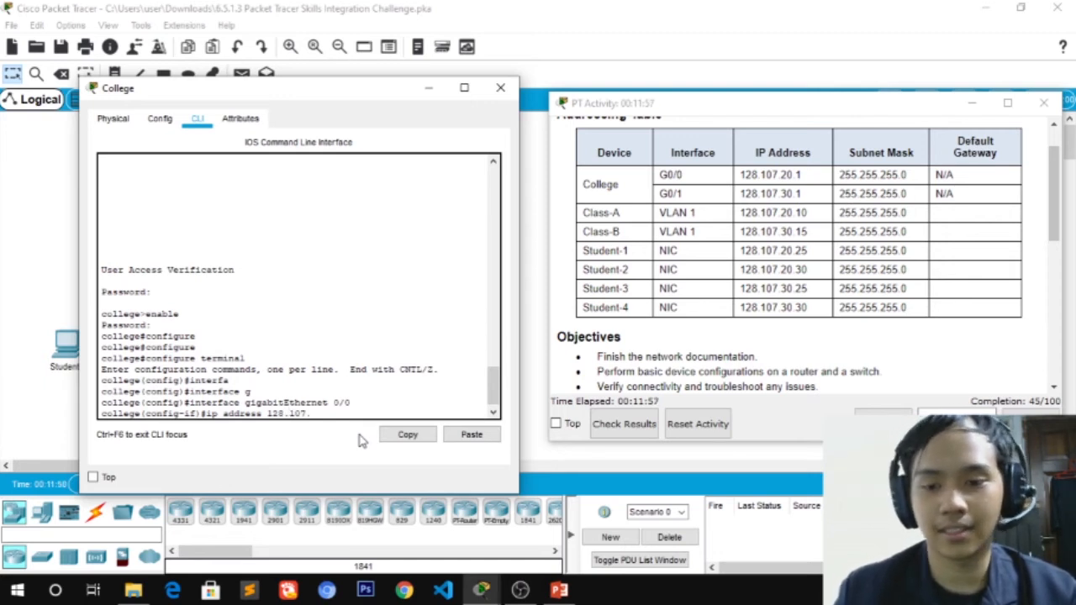
type("20.1")
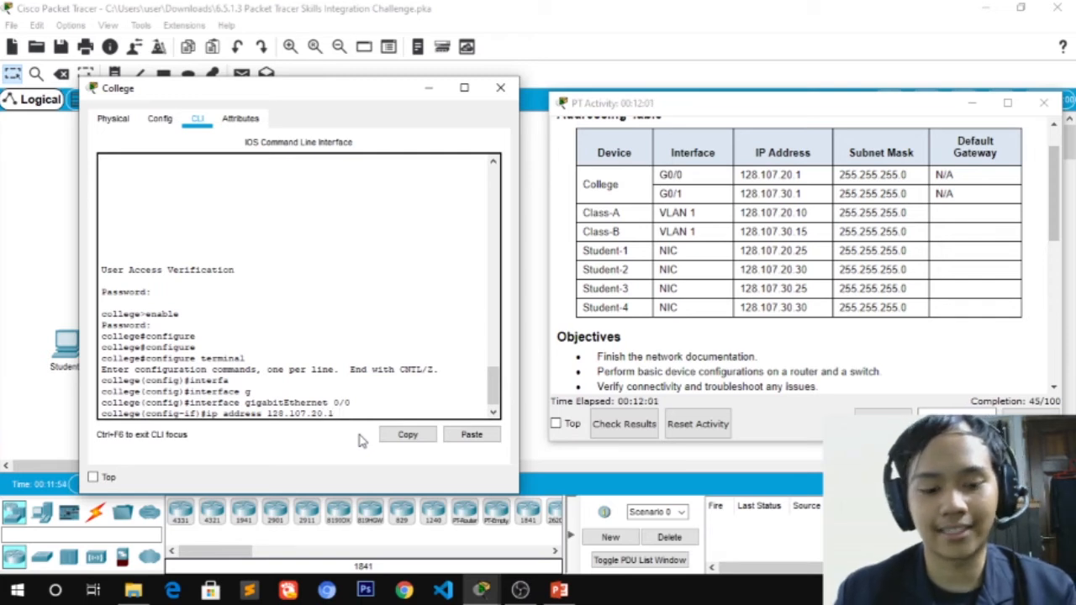
type(" 255.255.255.0")
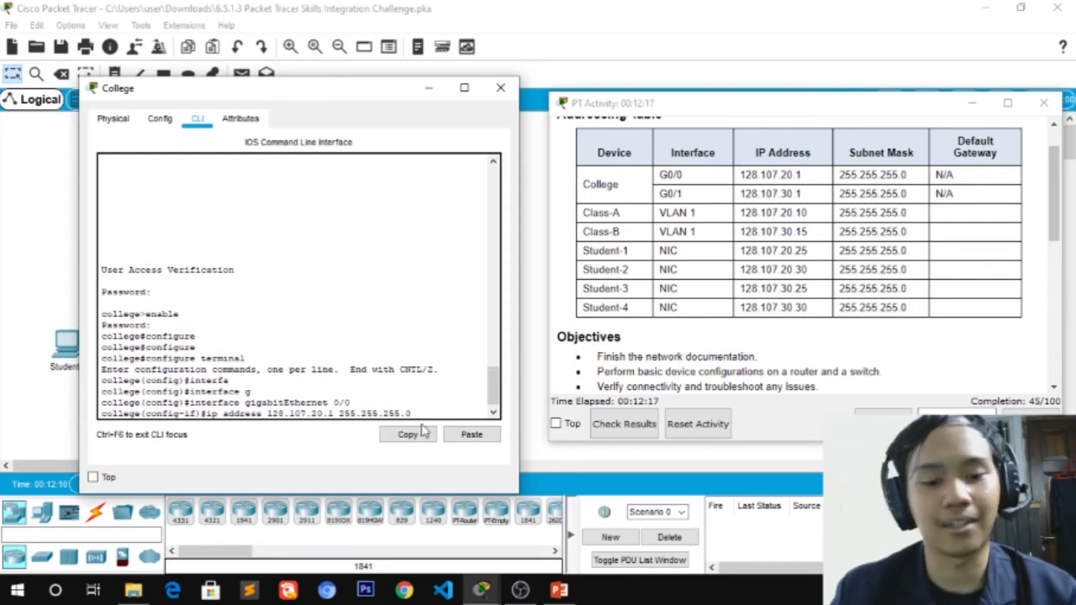
key("Return")
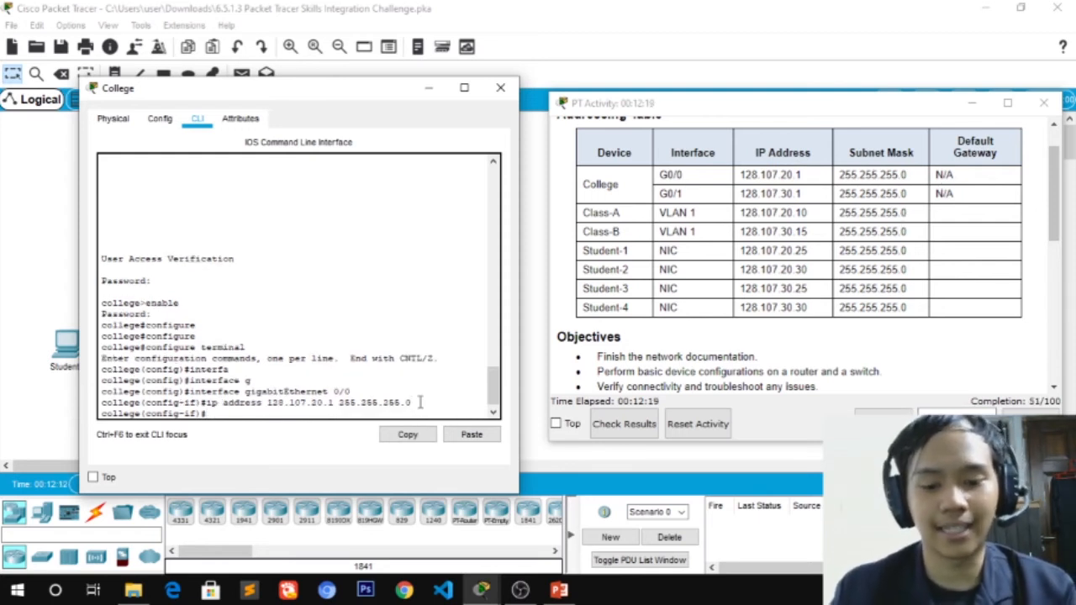
type("no shut")
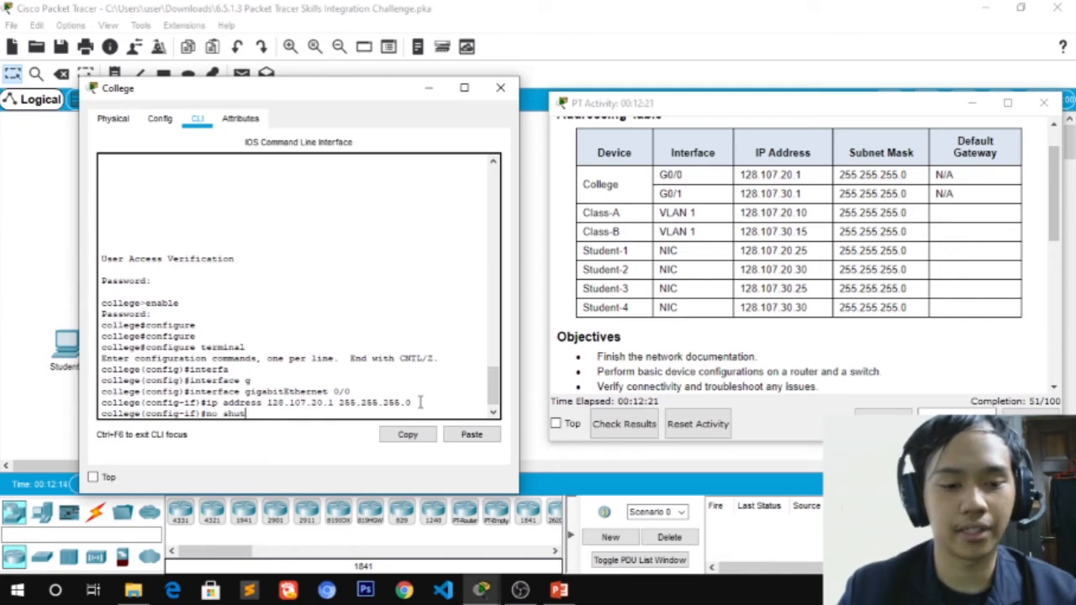
key("Tab")
key("Return")
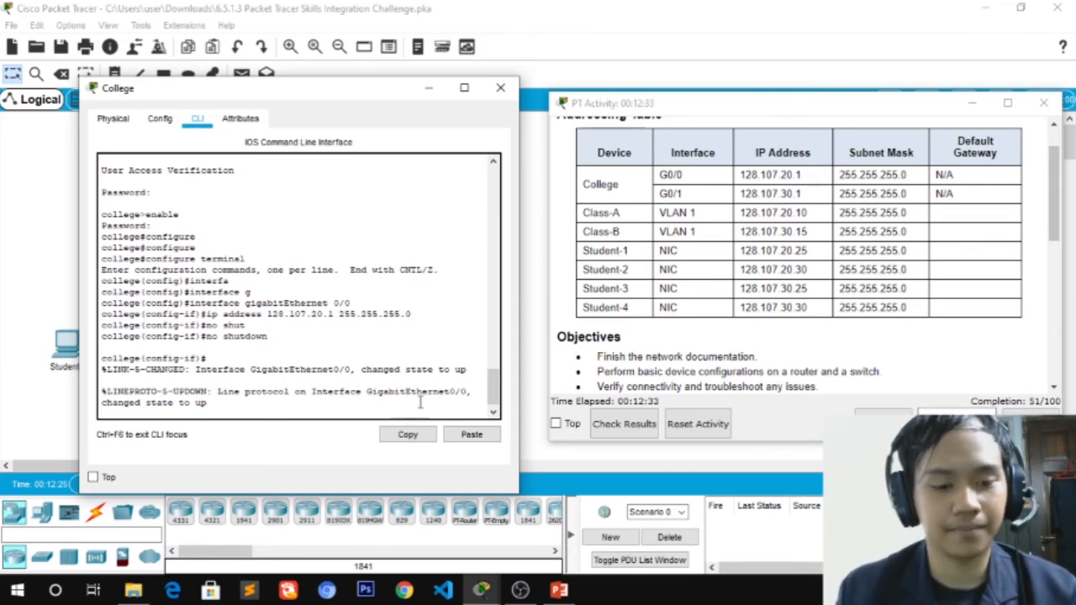
key("Return")
type("exit")
key("Return")
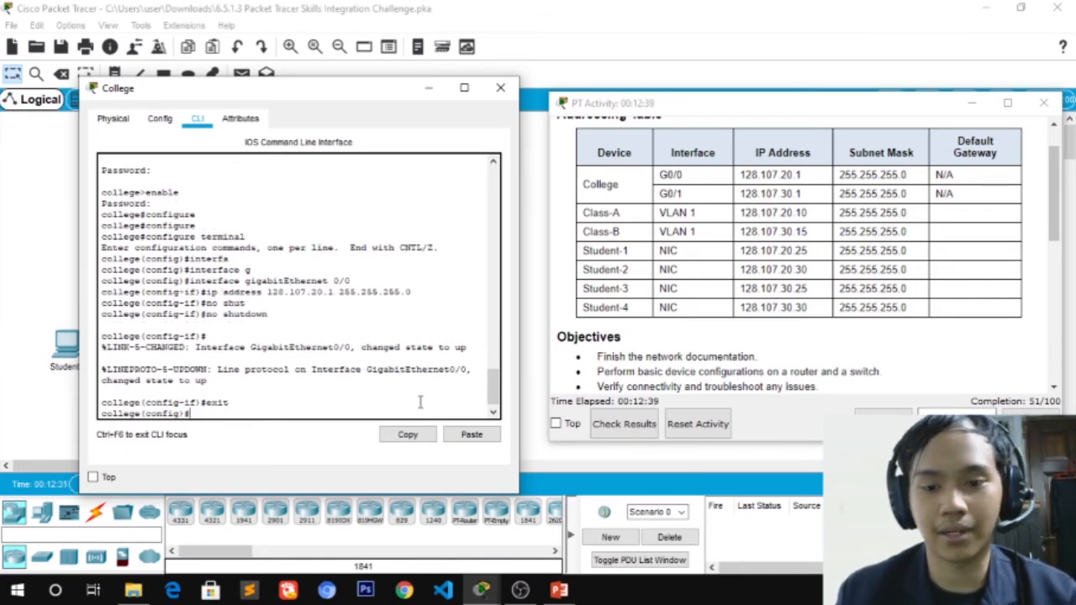
Enter interface configuration for College's GigabitEthernet 0/1
type("inte")
key("Tab")
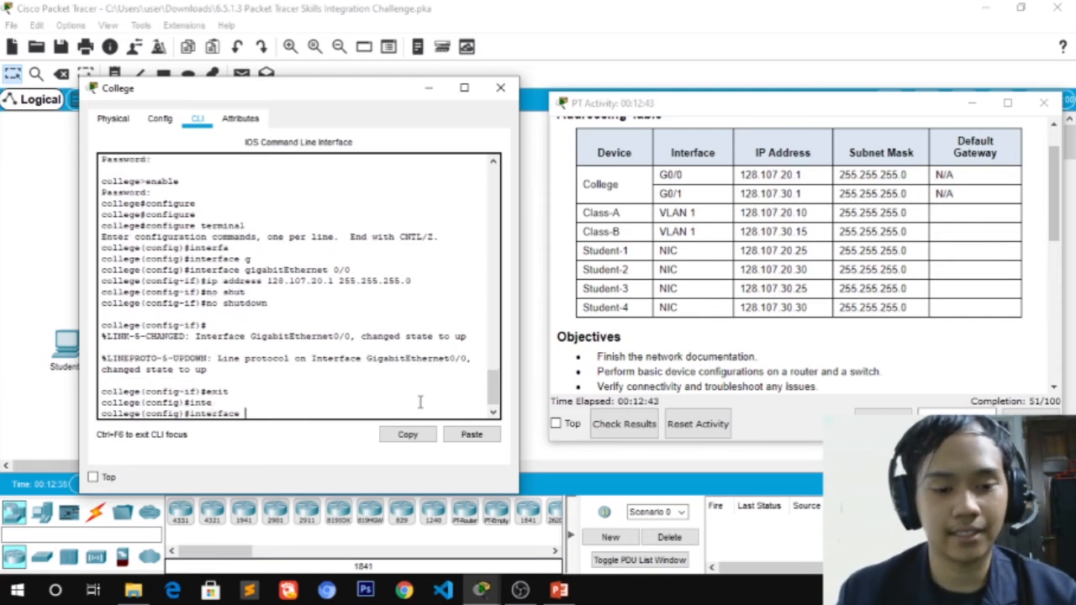
type("g")
key("Tab")
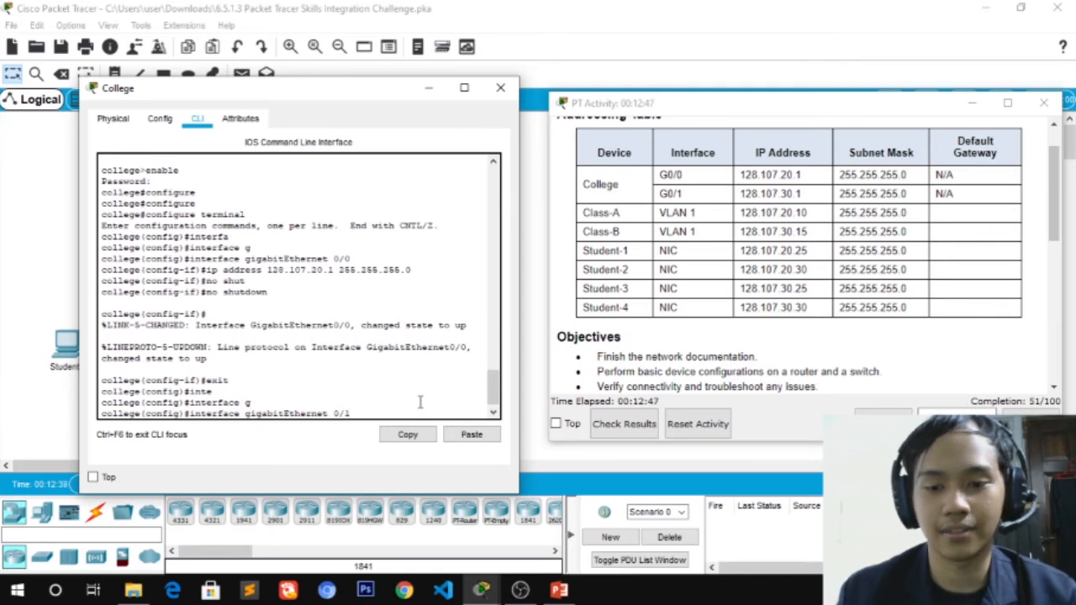
type("0/1")
key("Return")
Assign G0/1 the address 128.107.30.1 255.255.255.0, run no shutdown, and exit the interface
type("ig-if)#ip addre")
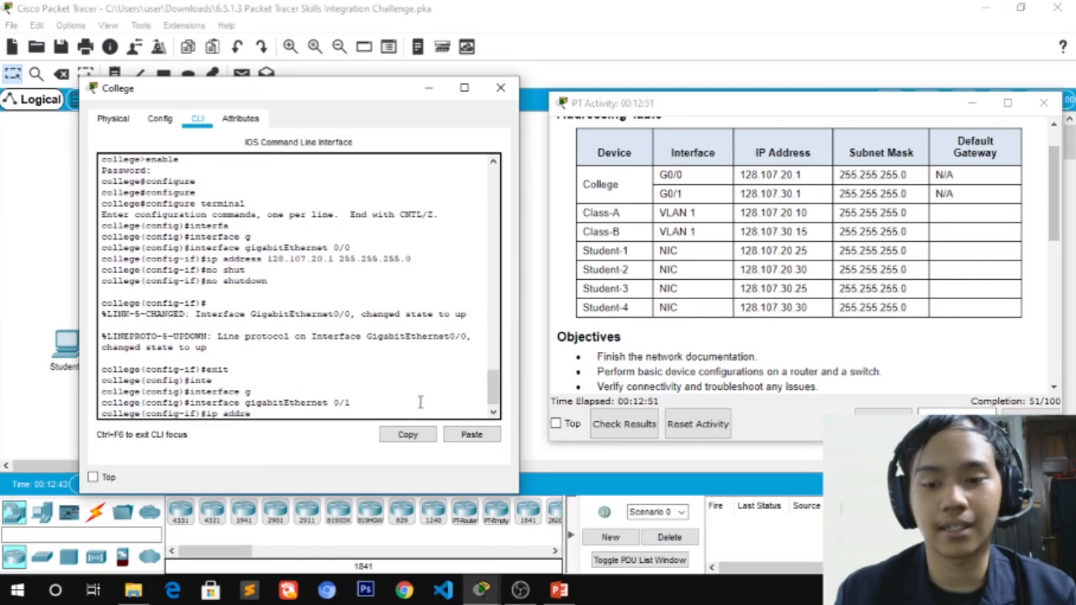
type("s 128.107.")
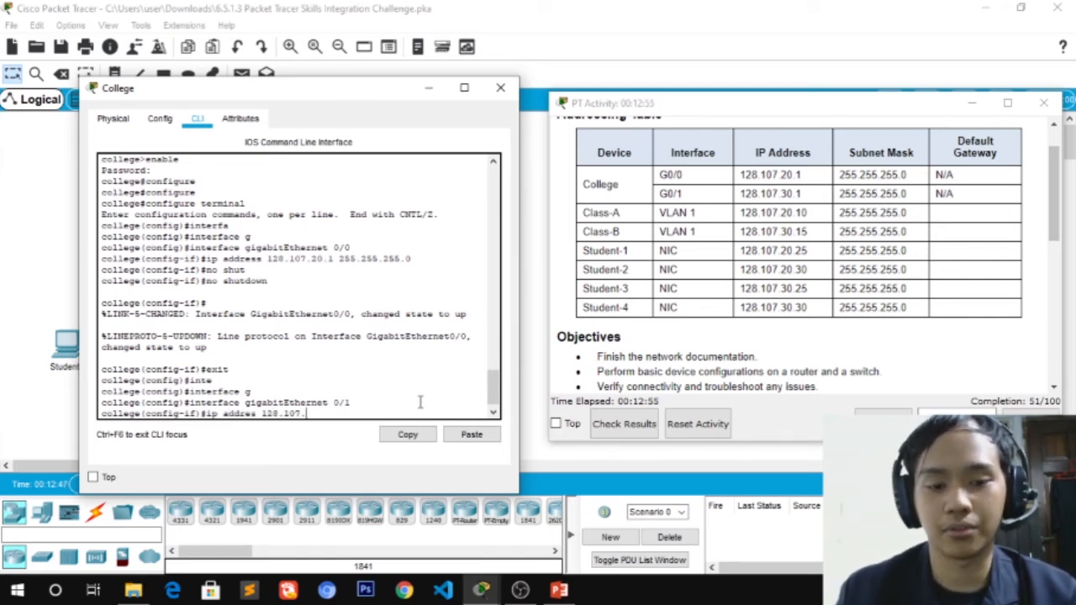
type("30.1")
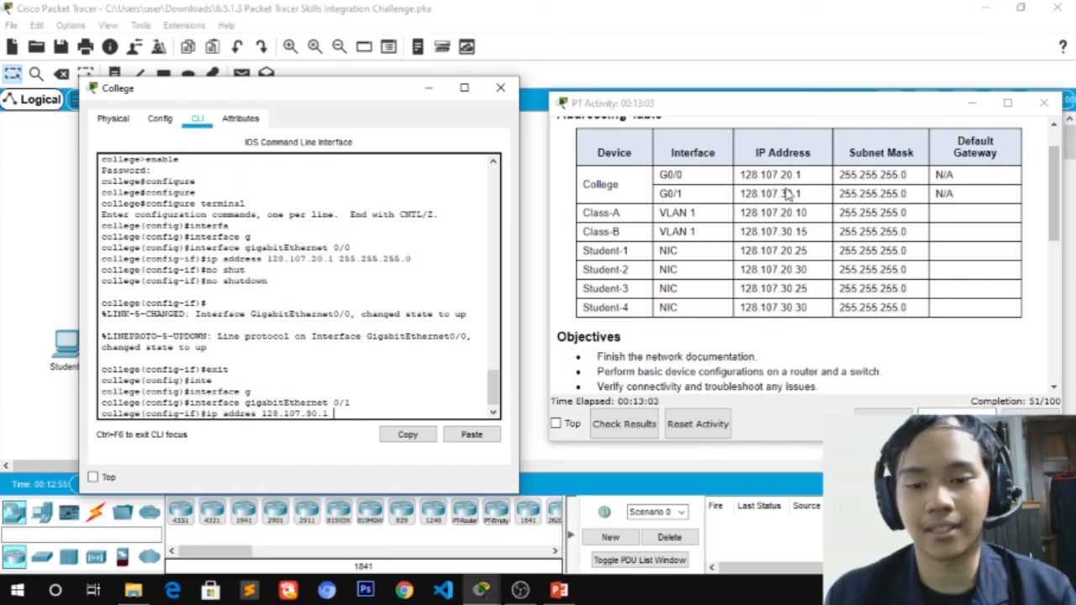
type("255.")
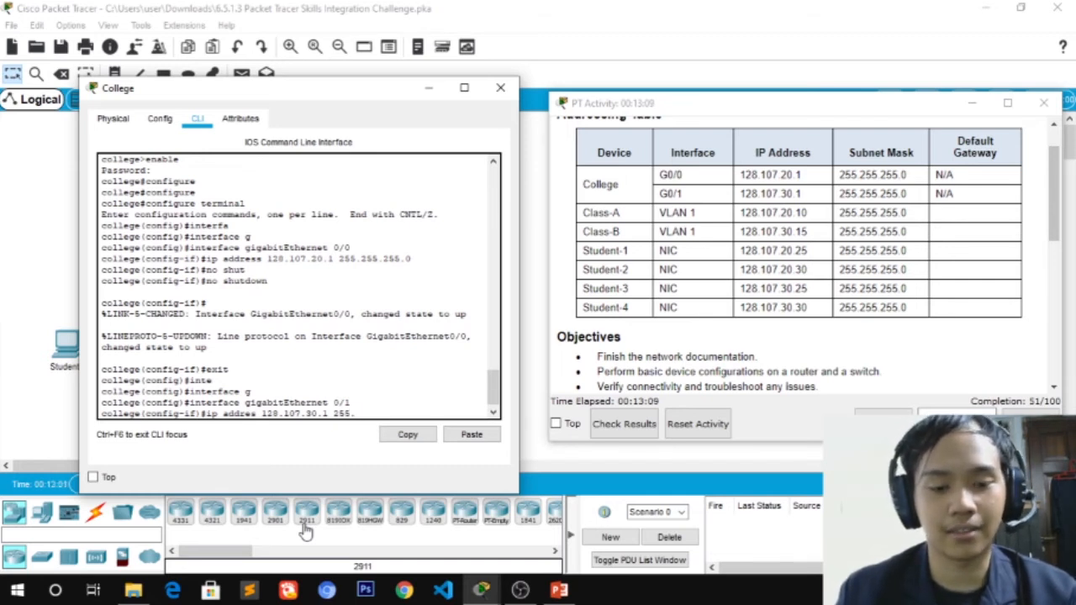
type("255.255.")
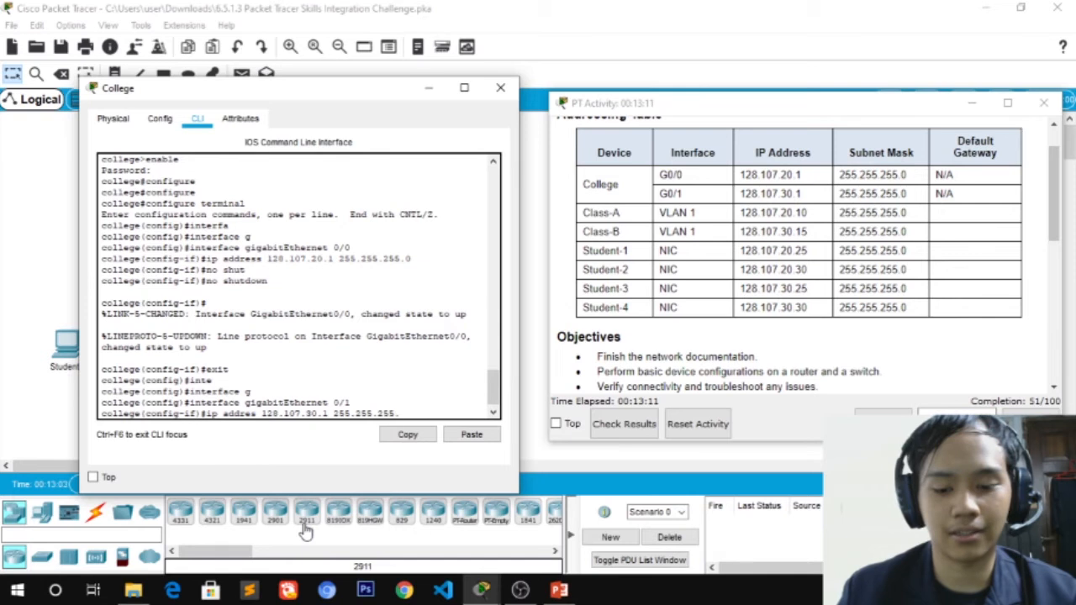
type("0")
key("Return")
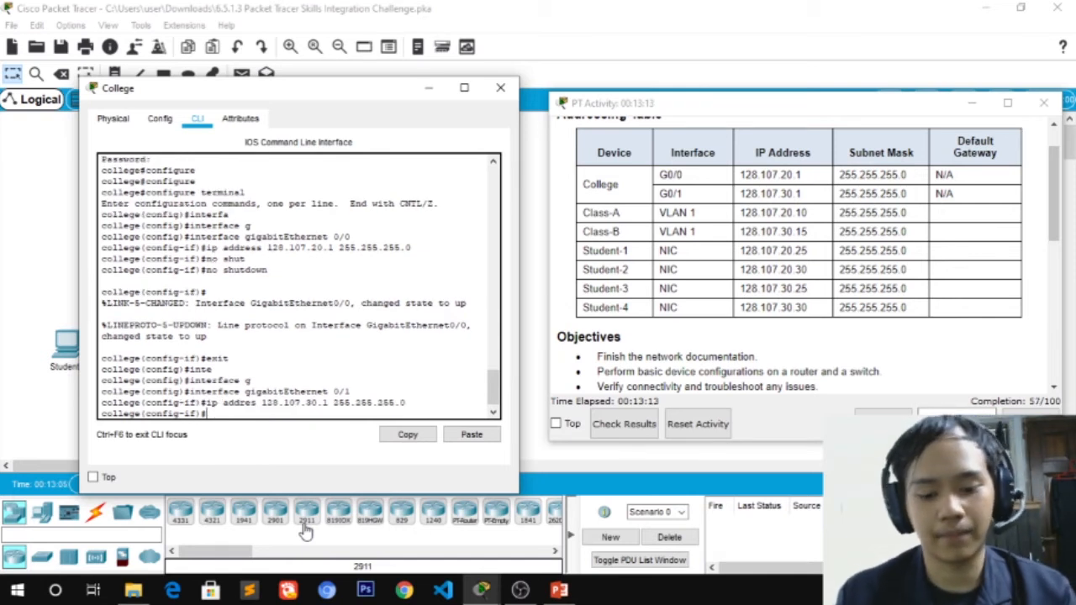
type("no shut")
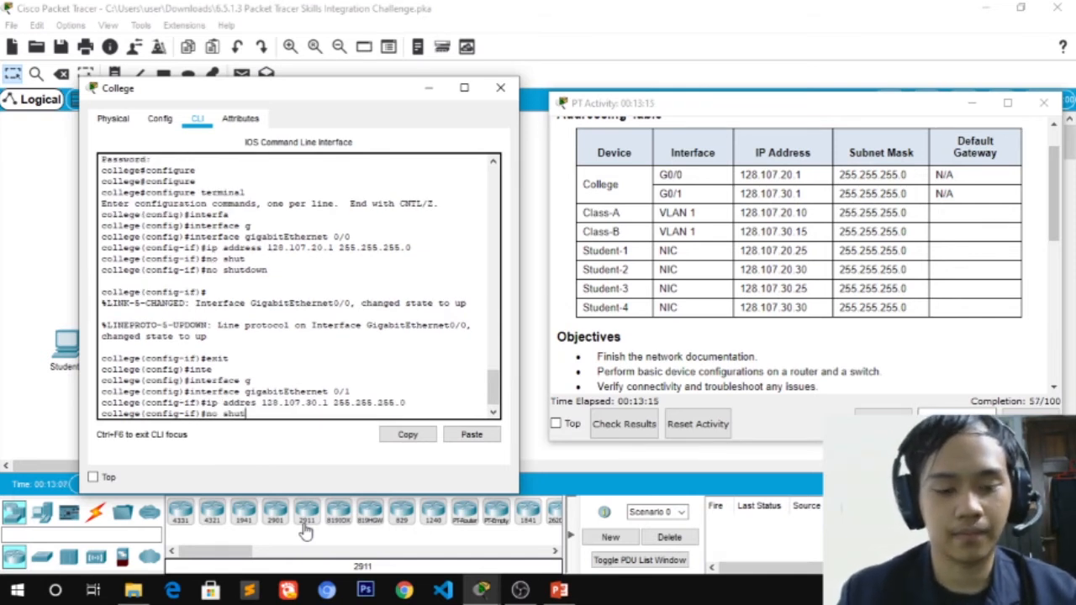
key("Tab")
key("Return")
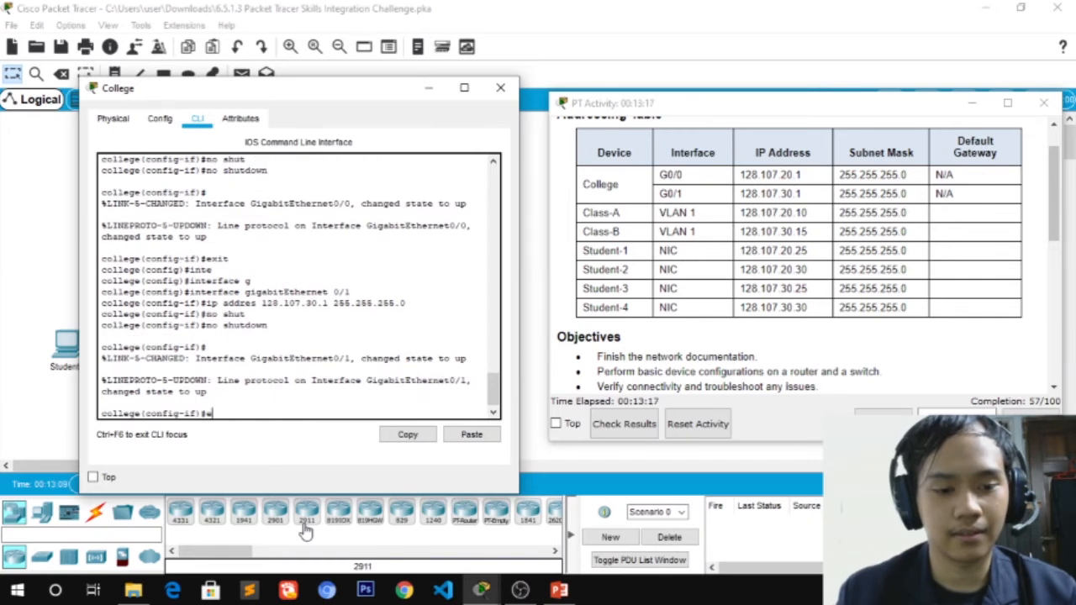
type("exit")
key("Return")
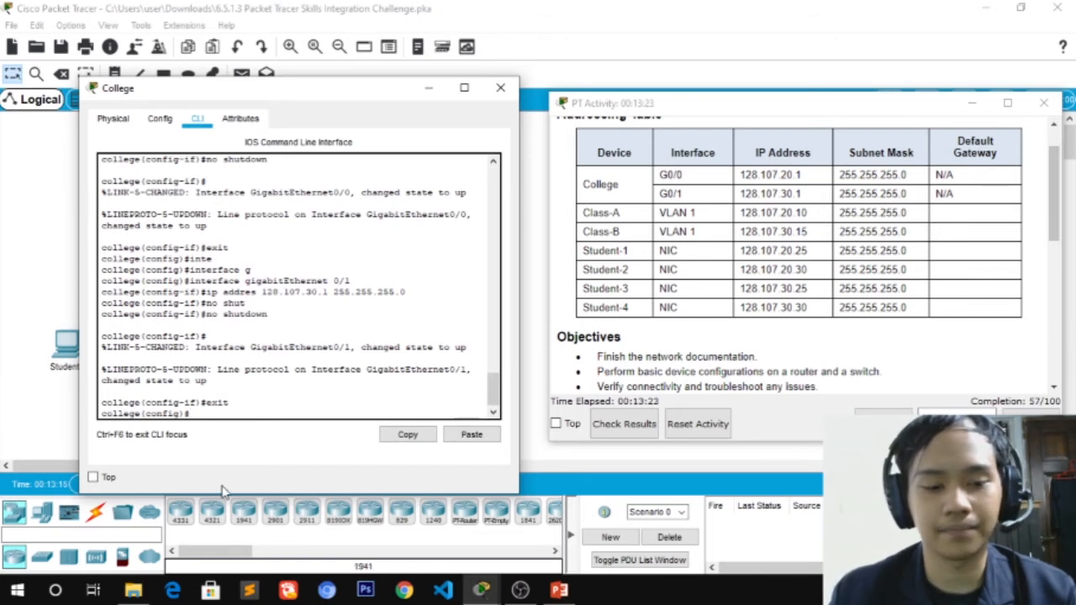
Close the College router window and bring up the Class-B switch from the topology
left_click_drag(282, 98, 595, 341)
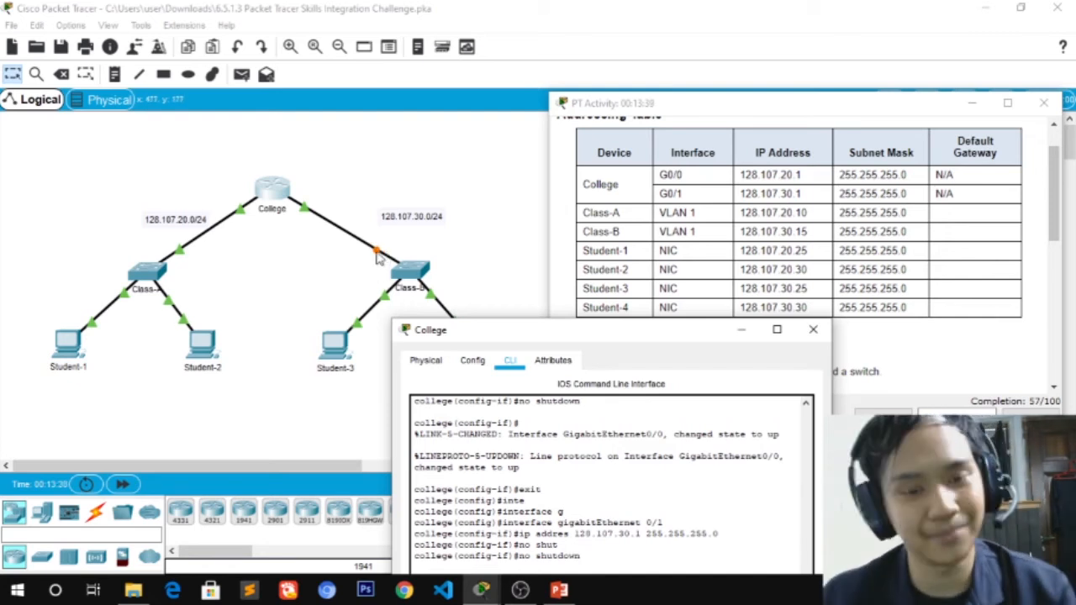
left_click_drag(473, 333, 154, 60)
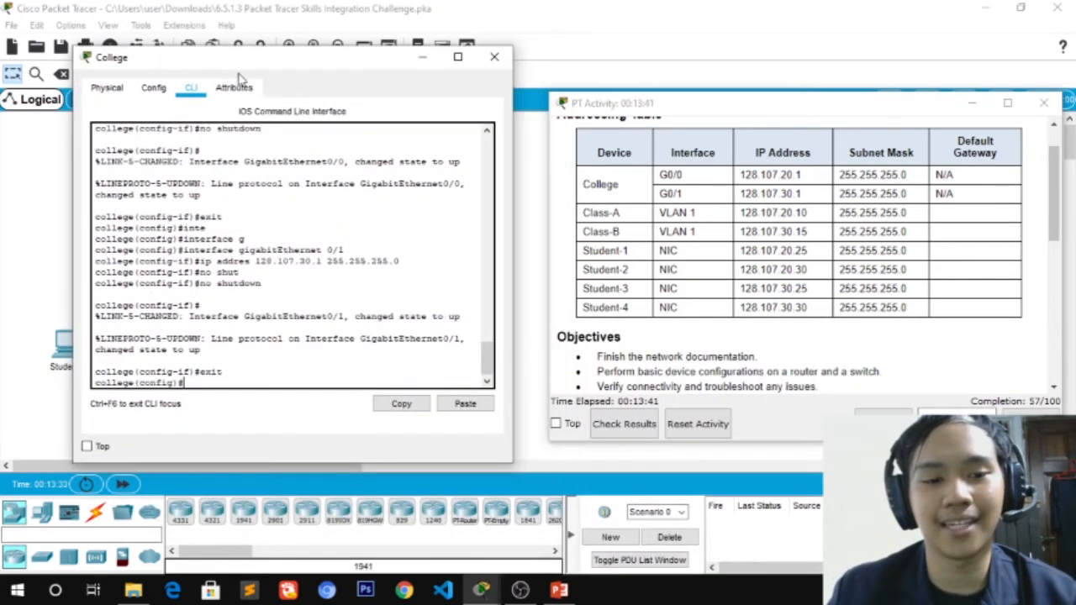
left_click(508, 62)
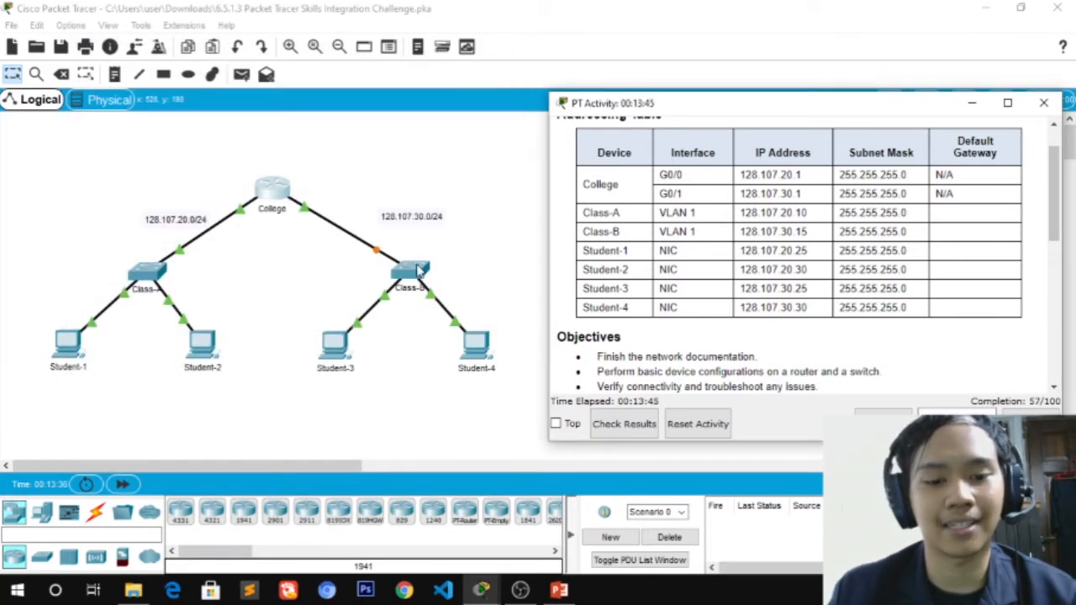
left_click(418, 270)
End Class-B's console session and log back in to privileged mode with the enable password
left_click_drag(454, 75, 271, 34)
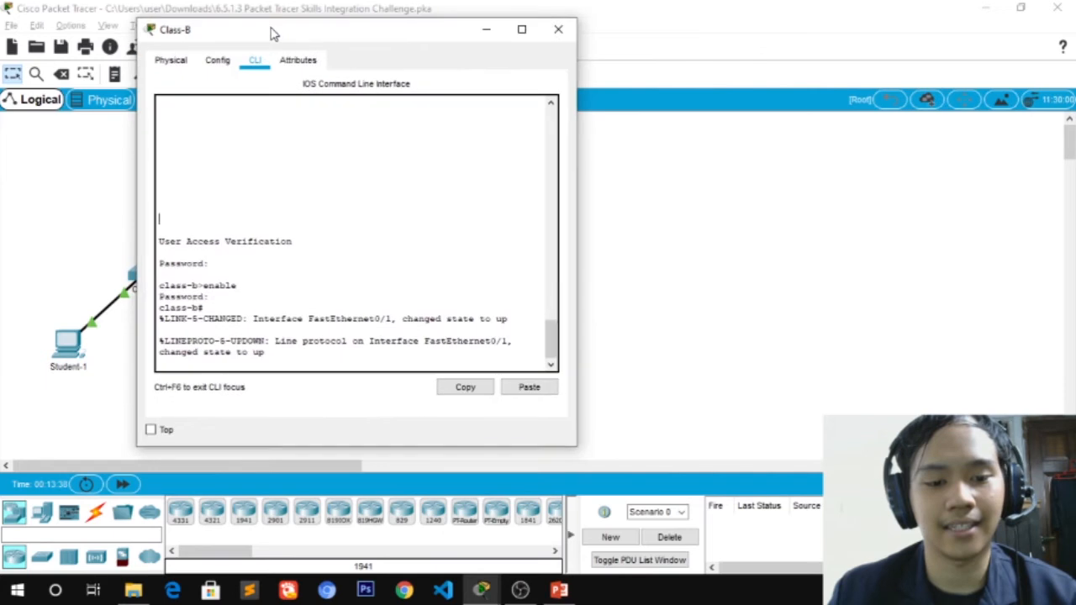
left_click(292, 353)
key("alt+Tab")
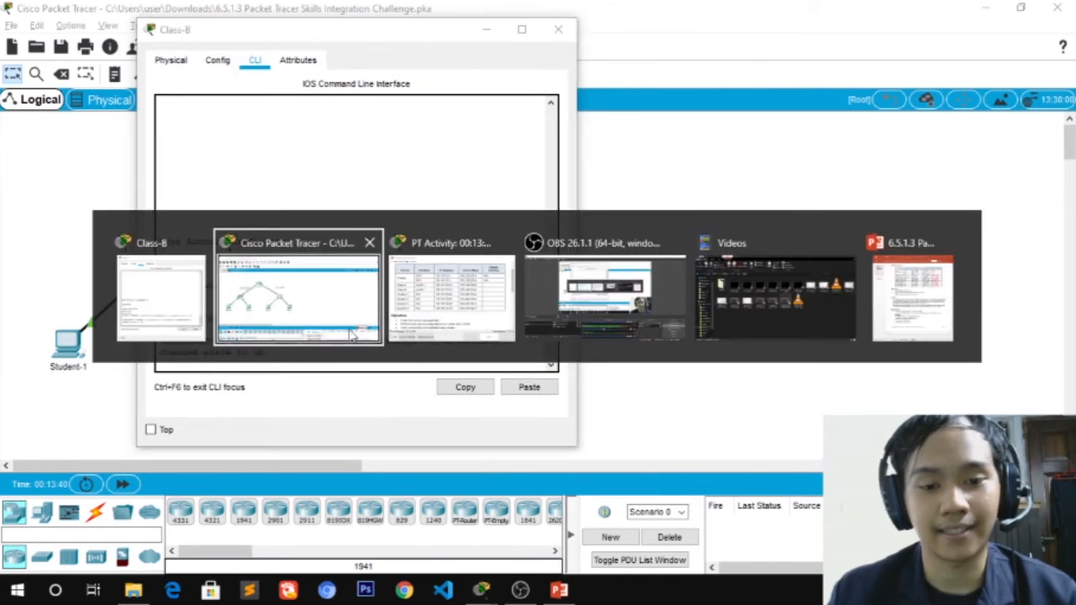
scroll(767, 220, "down", 3)
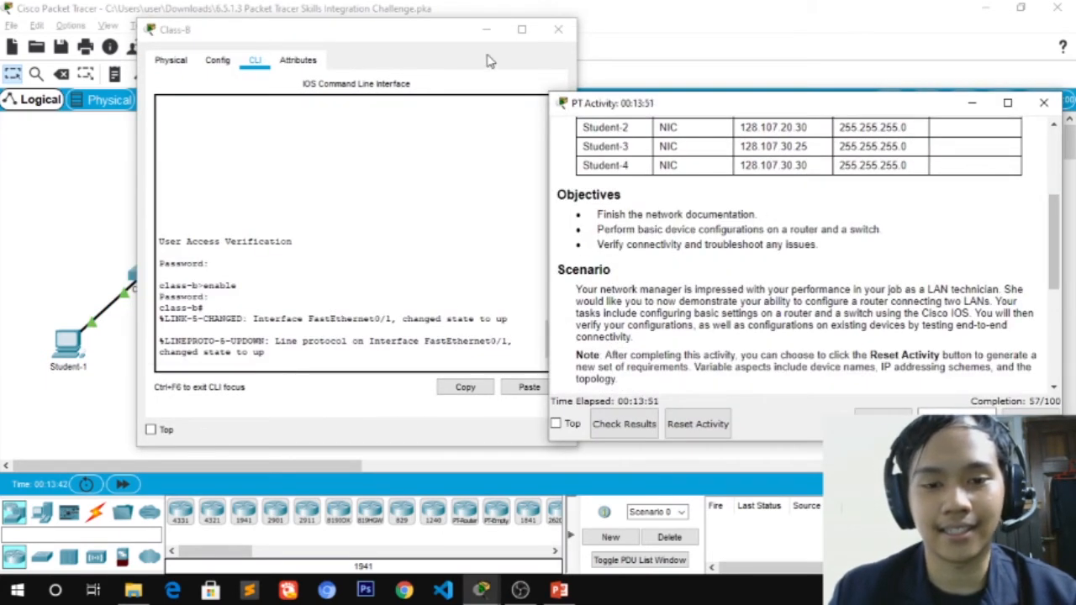
left_click_drag(455, 40, 445, 60)
key("Return")
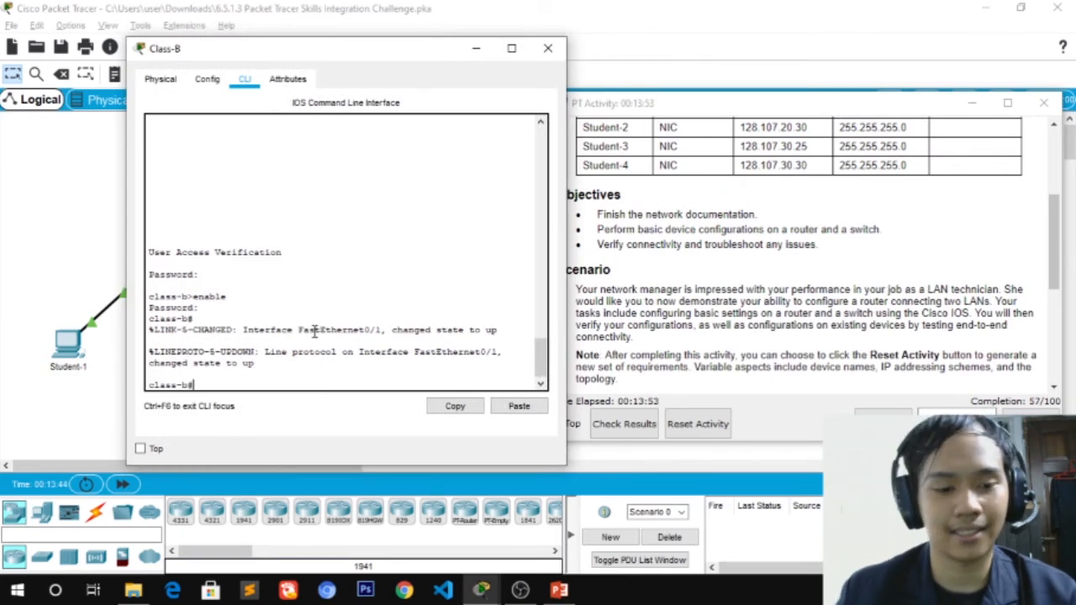
type("exit")
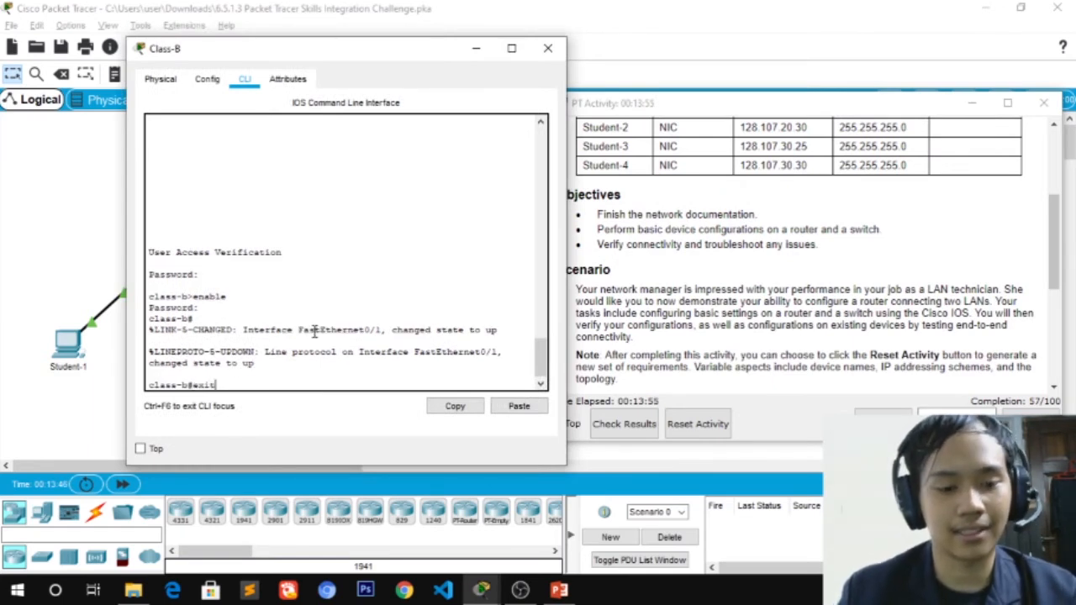
key("Return")
key("Return")
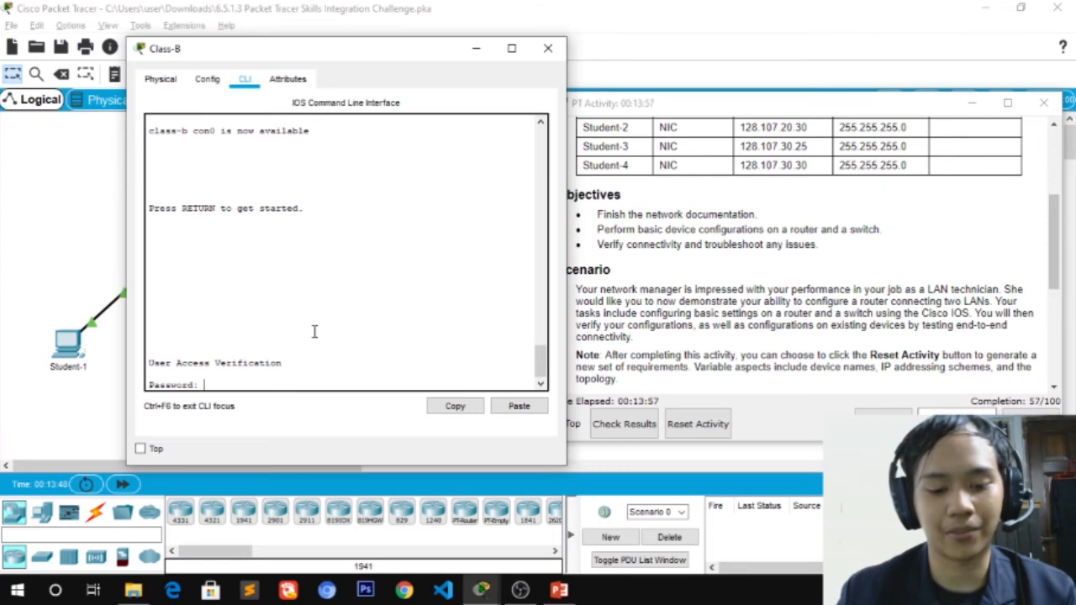
key("Return")
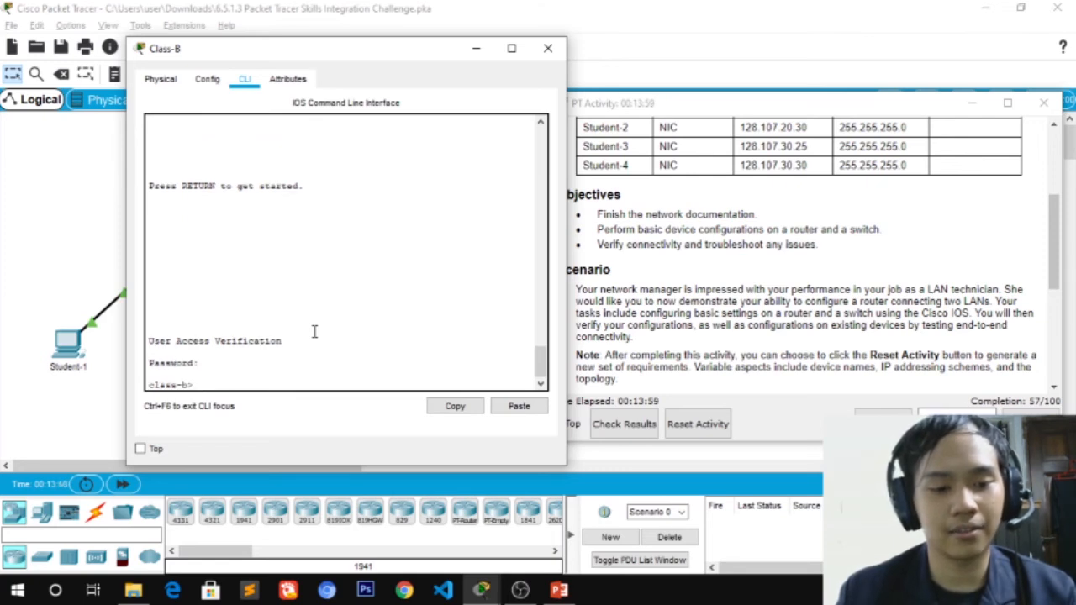
type("enabl")
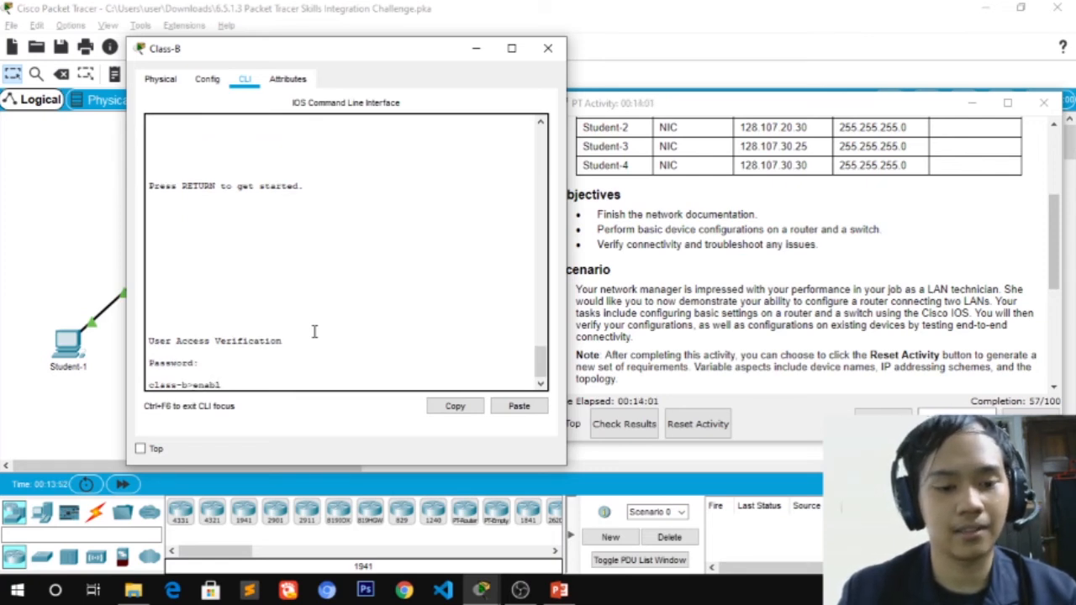
type("e")
key("Return")
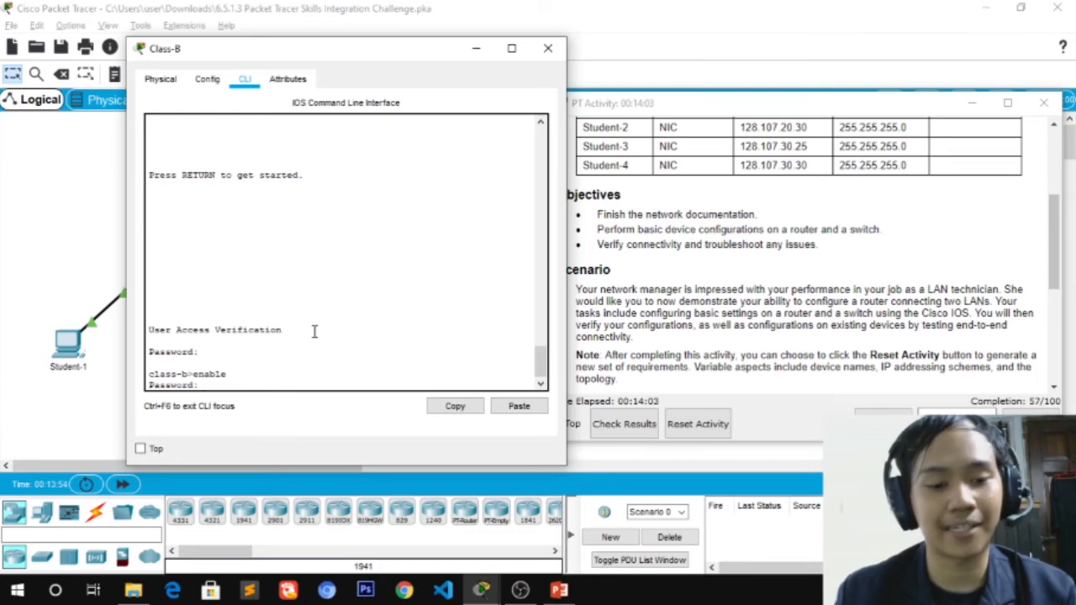
key("Return")
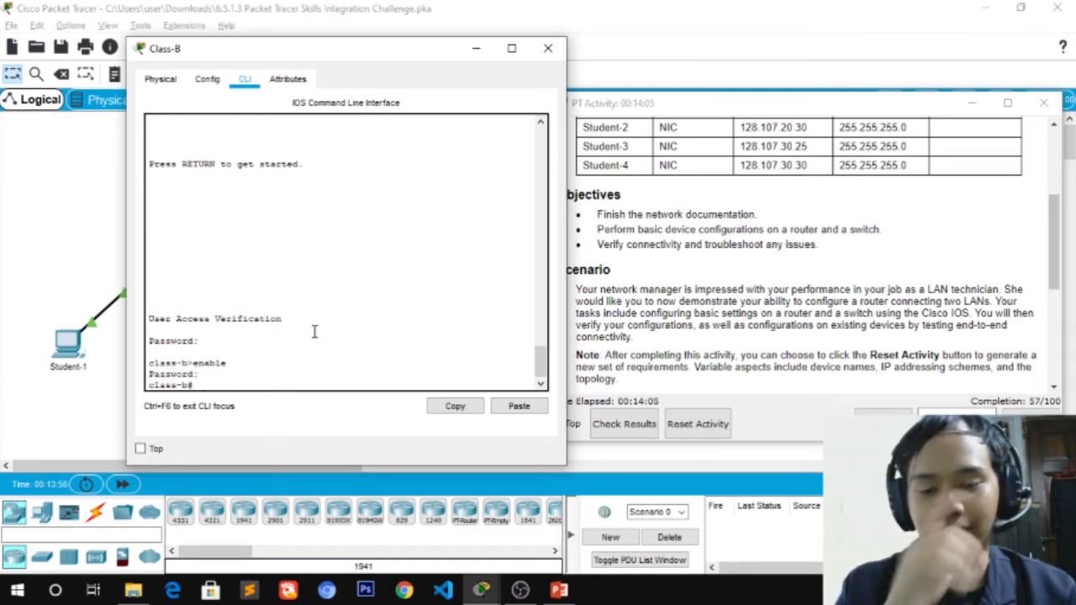
Look up Class-B's IP address and subnet mask in the Addressing Table
left_click(666, 244)
scroll(673, 243, "up", 3)
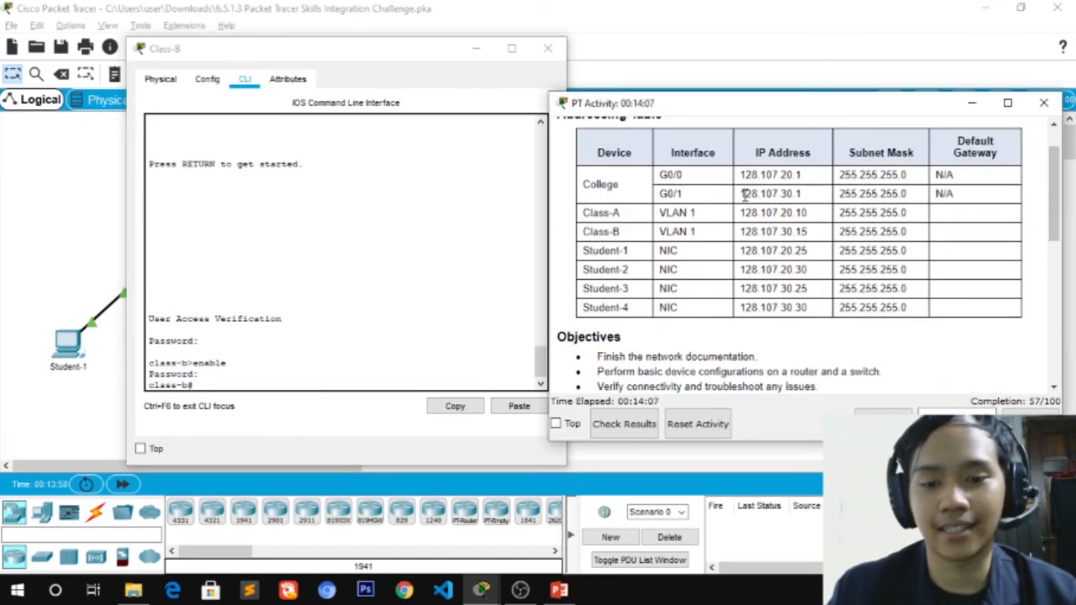
left_click_drag(809, 232, 755, 234)
left_click_drag(925, 233, 838, 238)
left_click(255, 374)
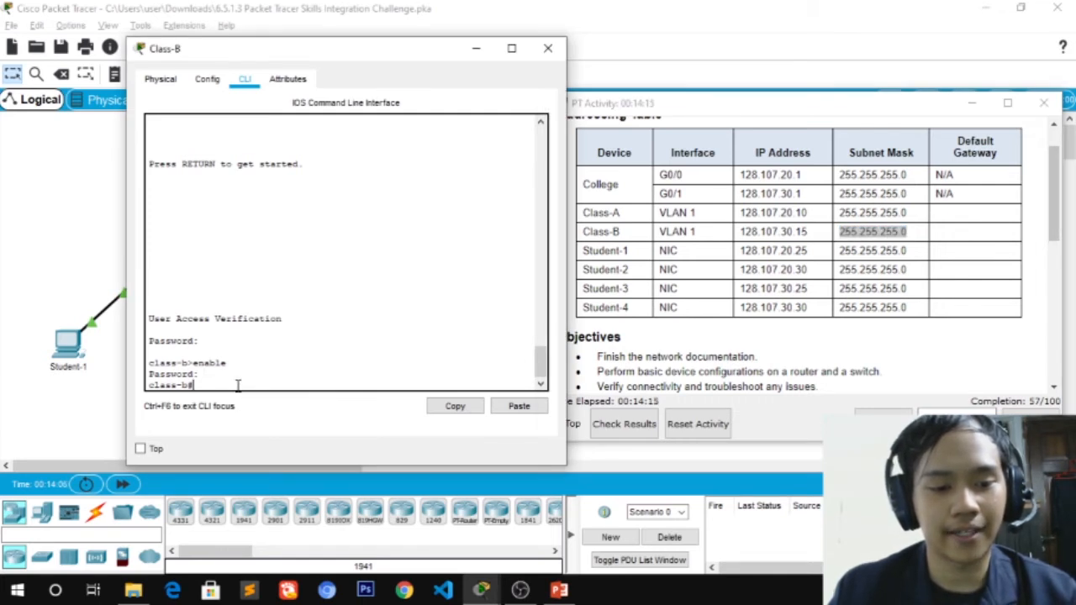
Enter global configuration on Class-B and start configuring interface VLAN 1
type("conf")
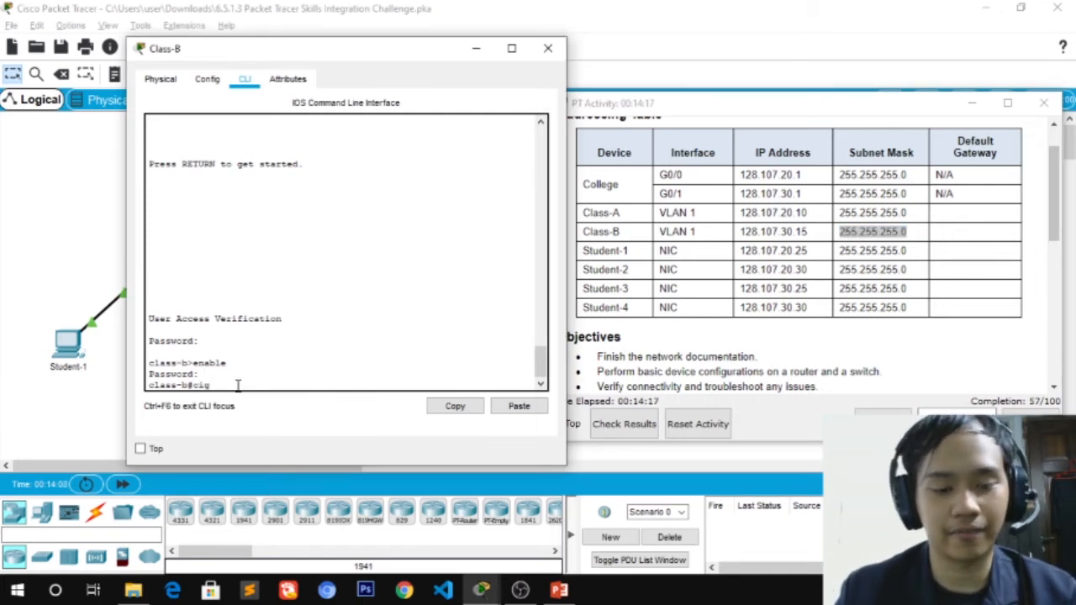
key("BackSpace")
key("BackSpace")
key("BackSpace")
key("BackSpace")
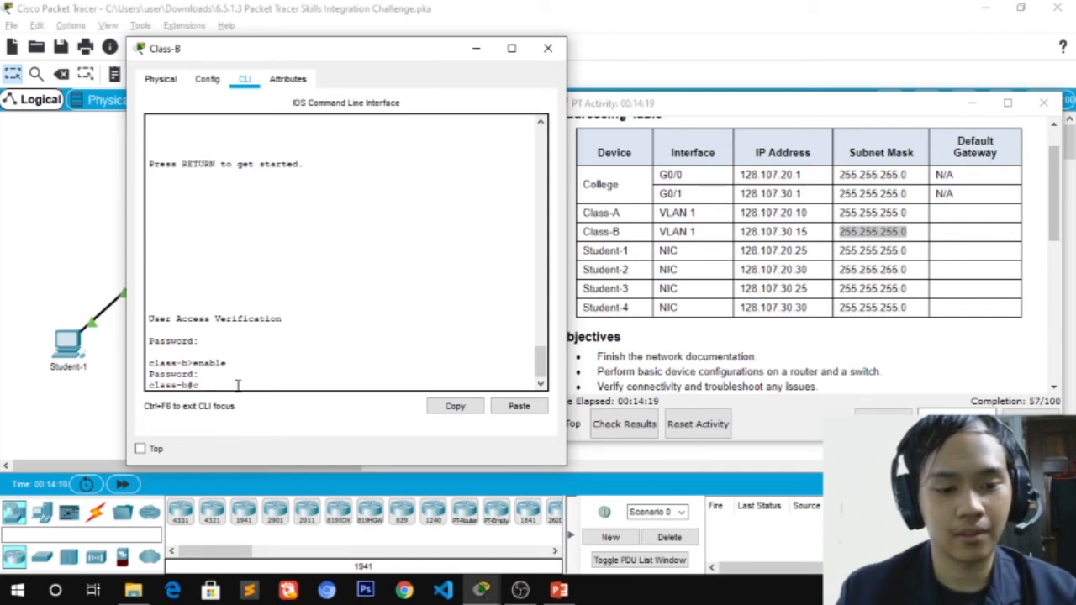
type("confi")
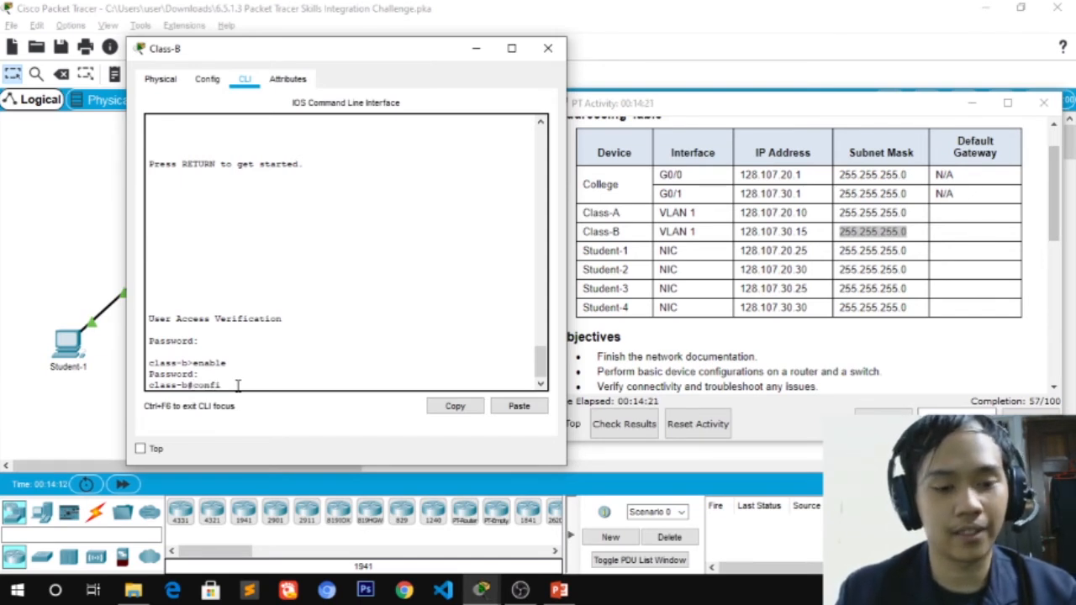
key("Tab")
type("t")
key("Tab")
key("Return")
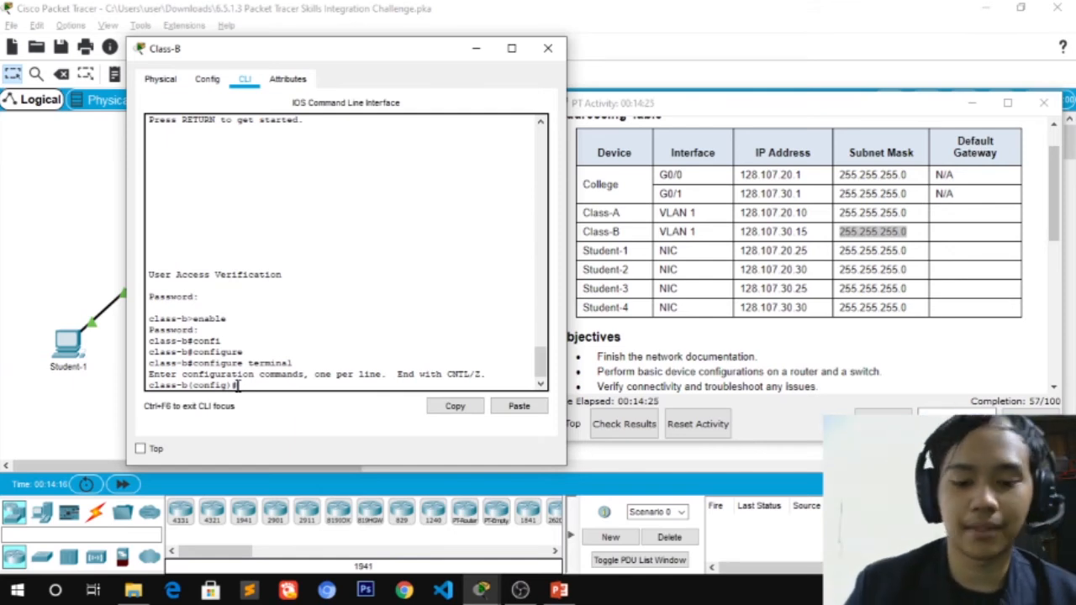
type("inte")
key("Tab")
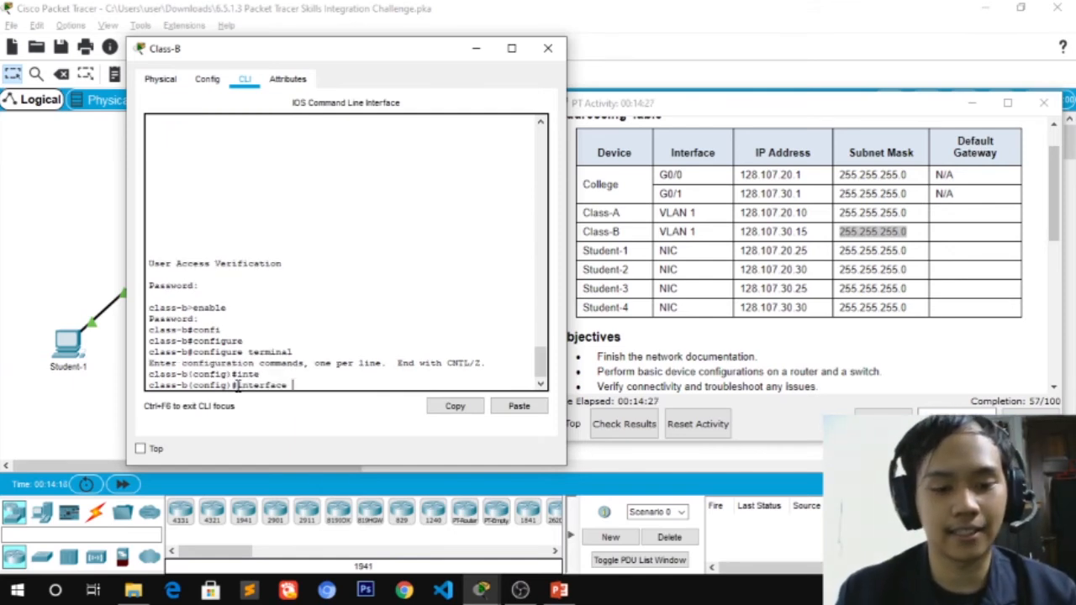
type("v")
key("Tab")
type("1")
key("Return")
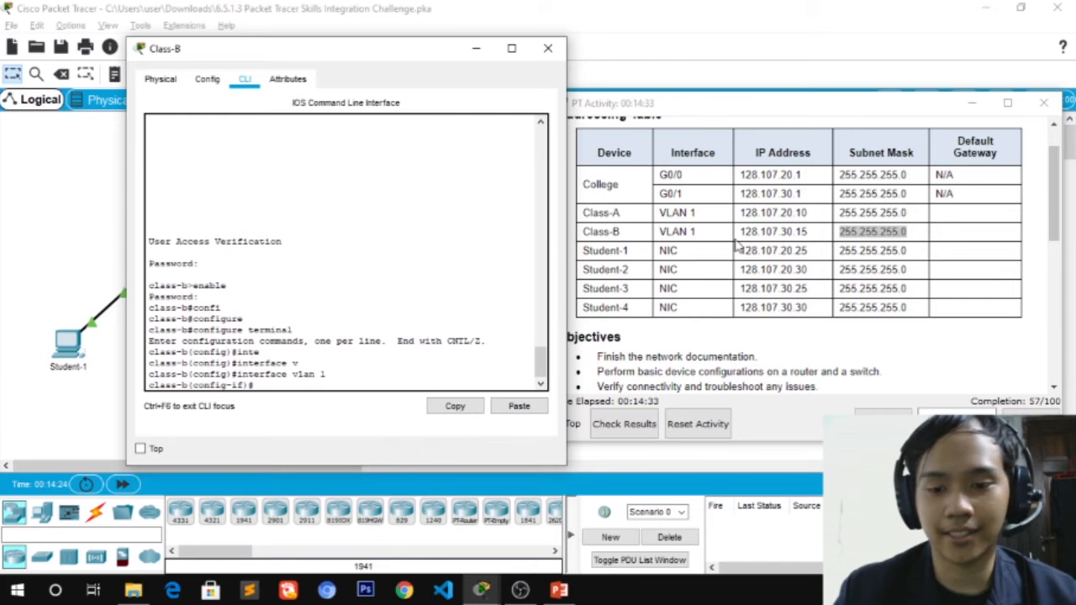
Assign VLAN 1 the address 128.107.30.15 255.255.255.0 and run no shutdown
left_click_drag(820, 240, 739, 235)
left_click(271, 423)
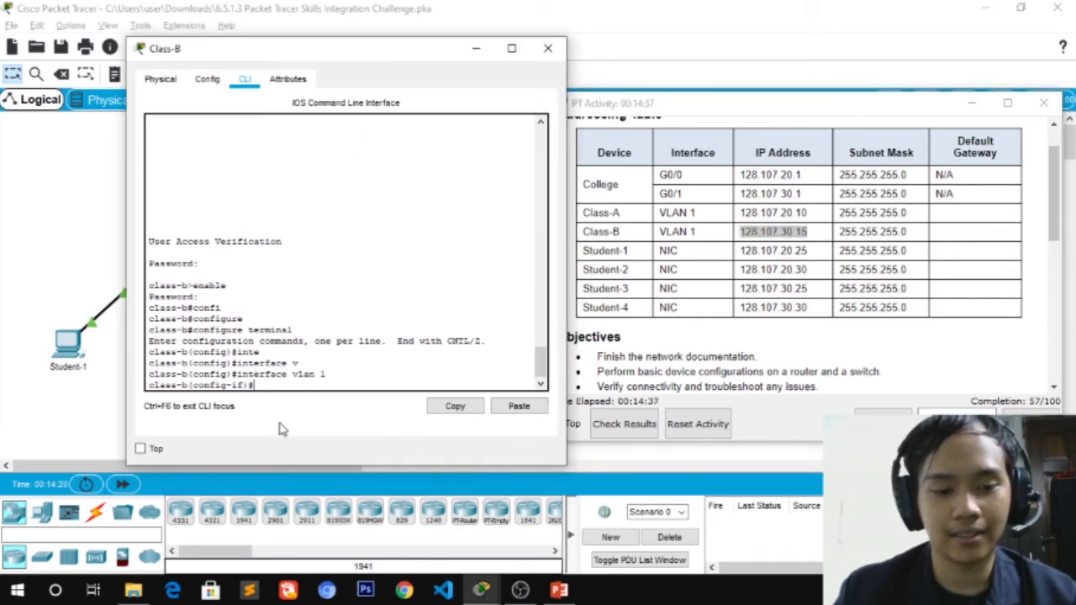
type("ip address 128.")
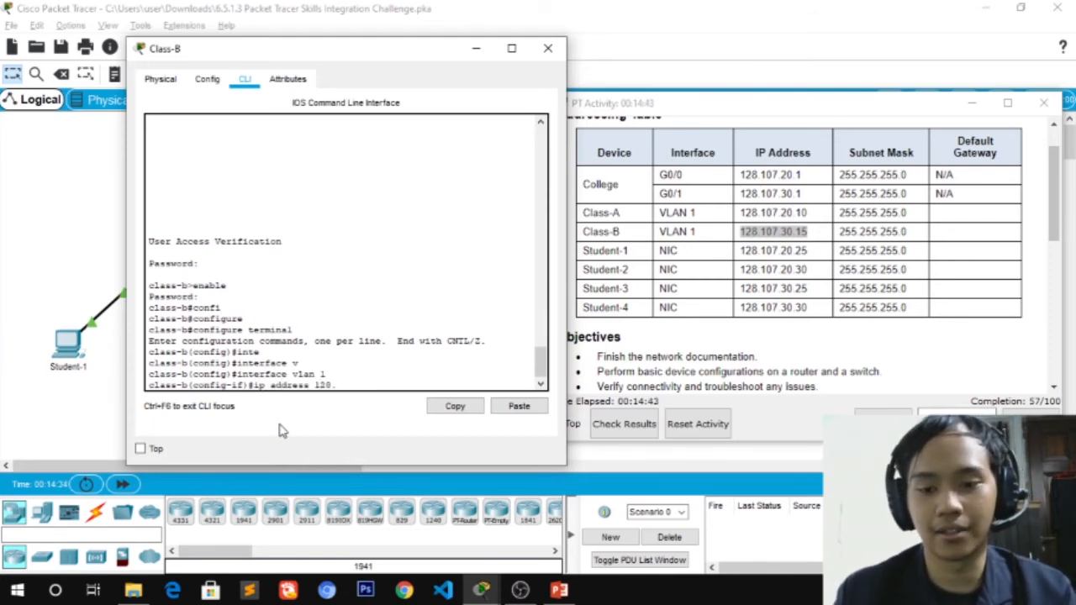
type("107.30.15")
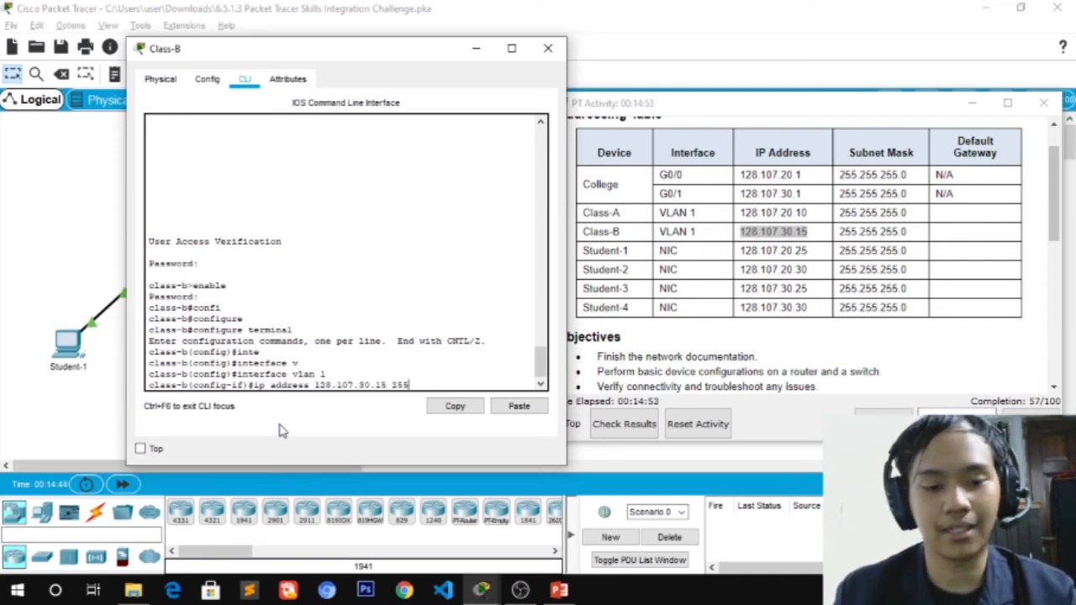
type("255.255.25")
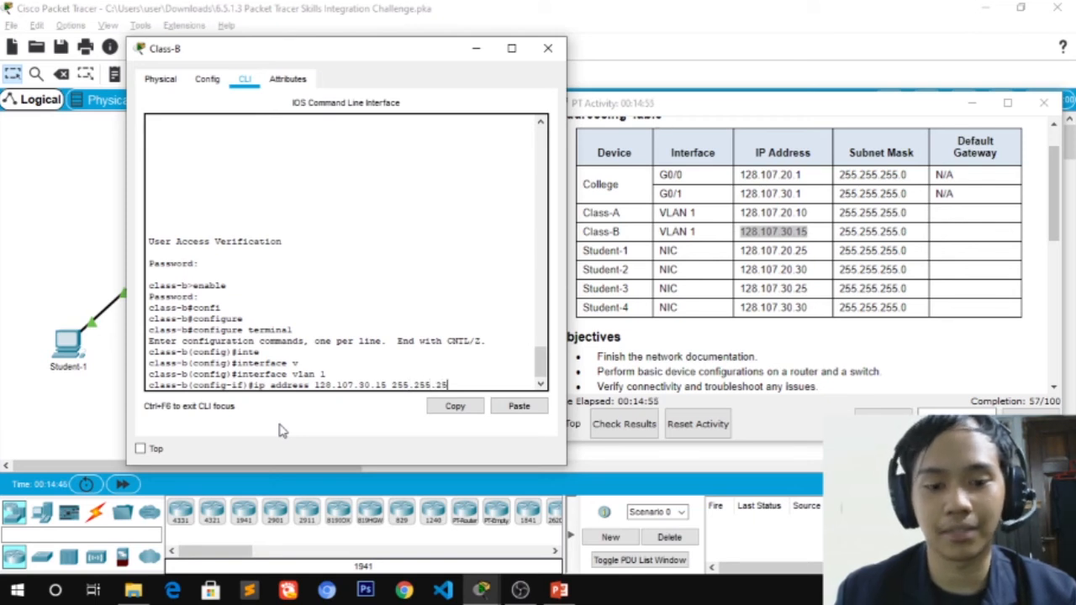
type(".0")
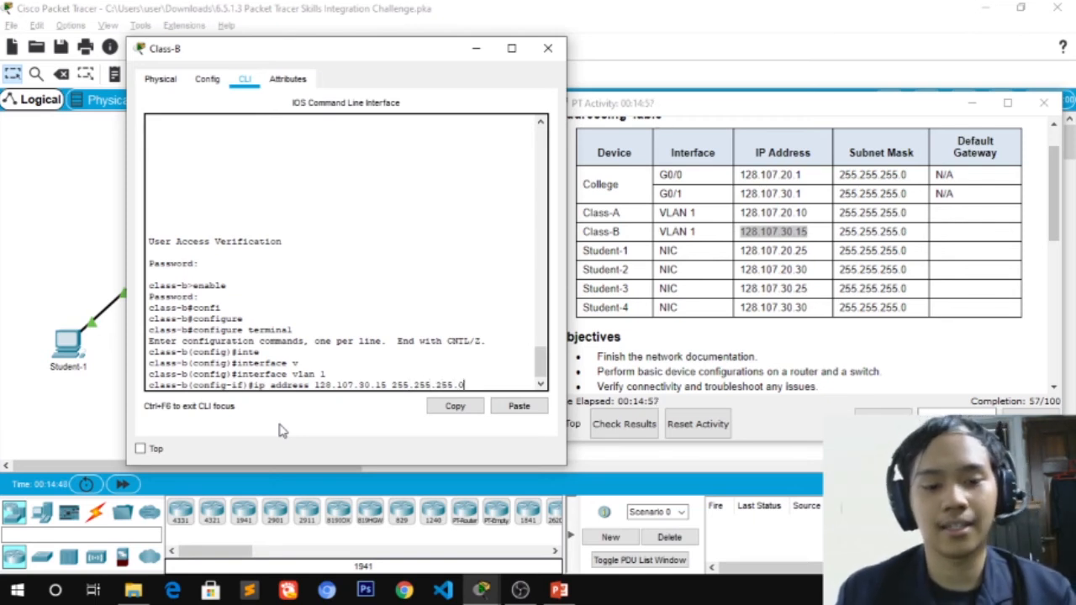
key("Return")
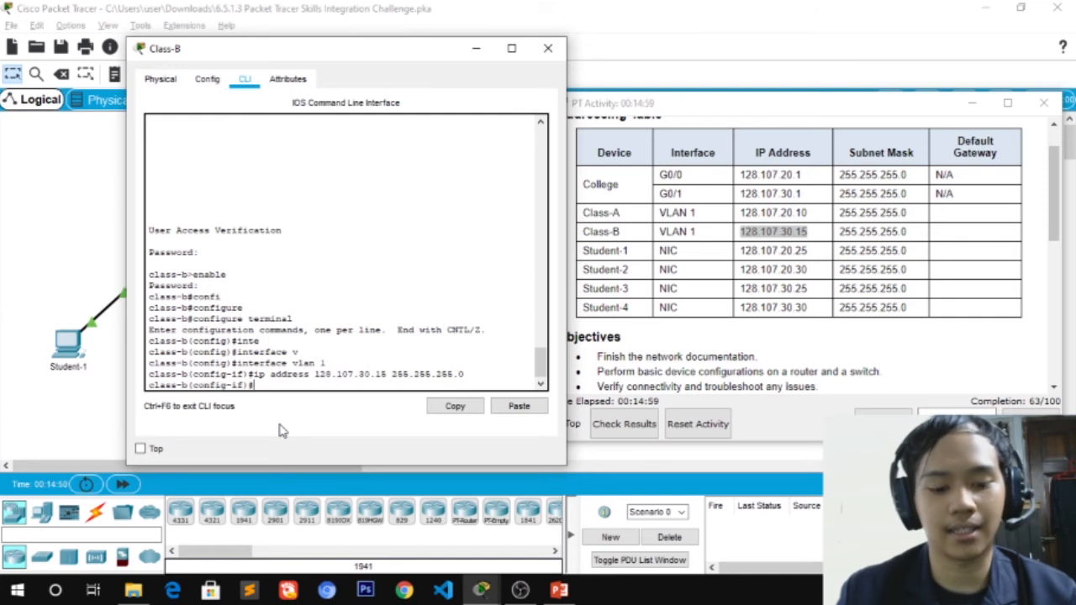
key("Tab")
key("Tab")
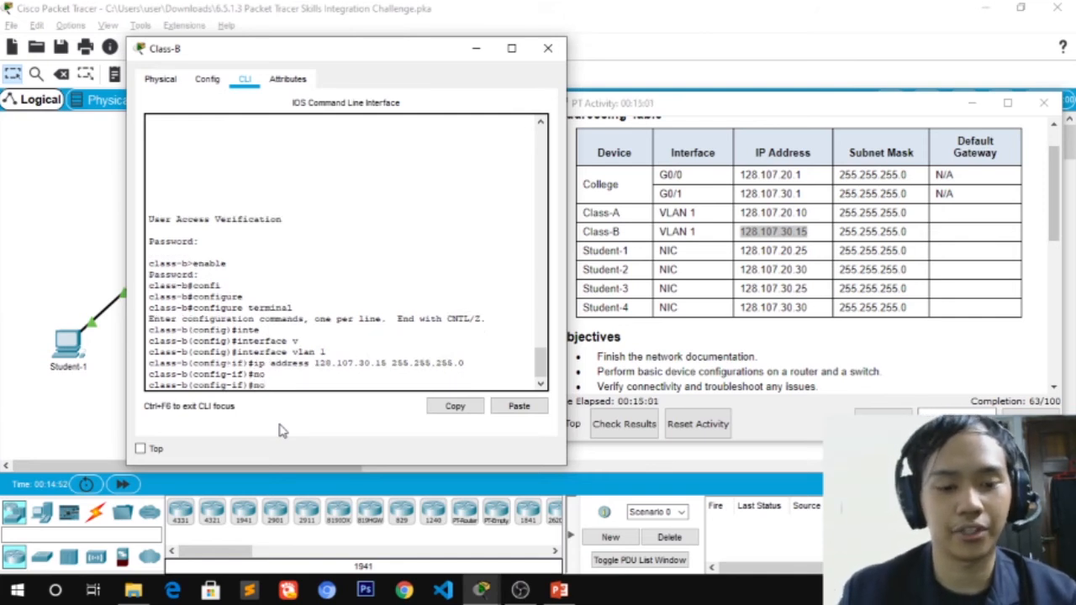
type("s")
key("Tab")
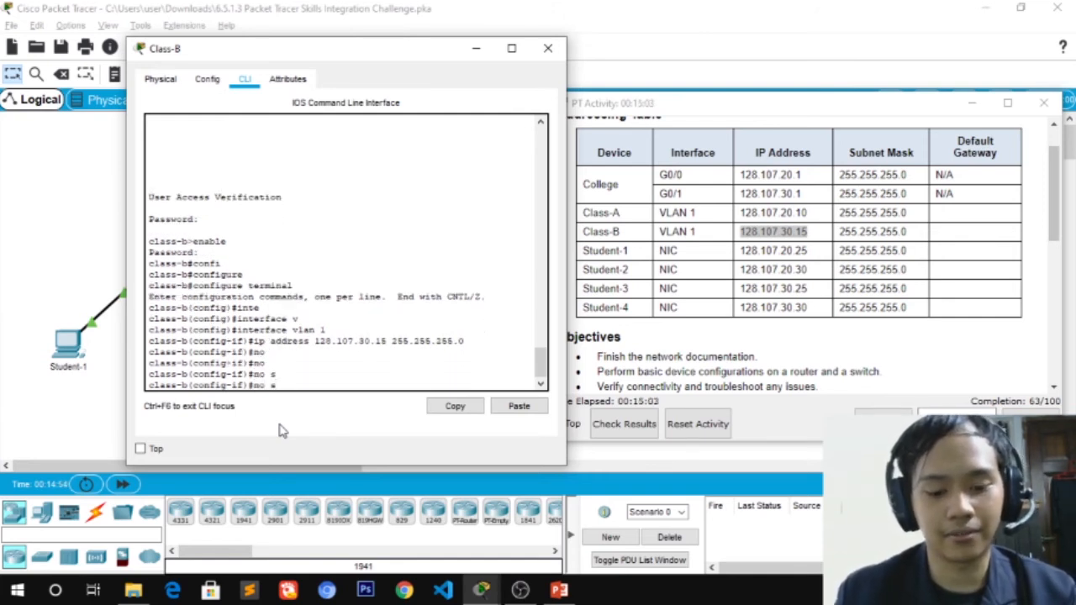
type("hu")
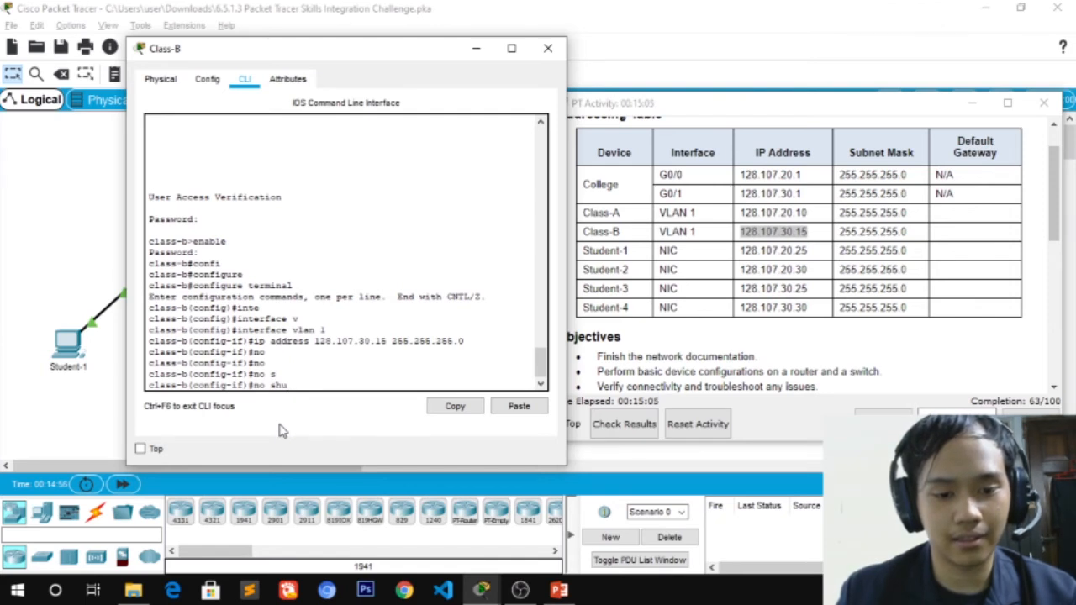
type("tdown")
key("Tab")
key("Return")
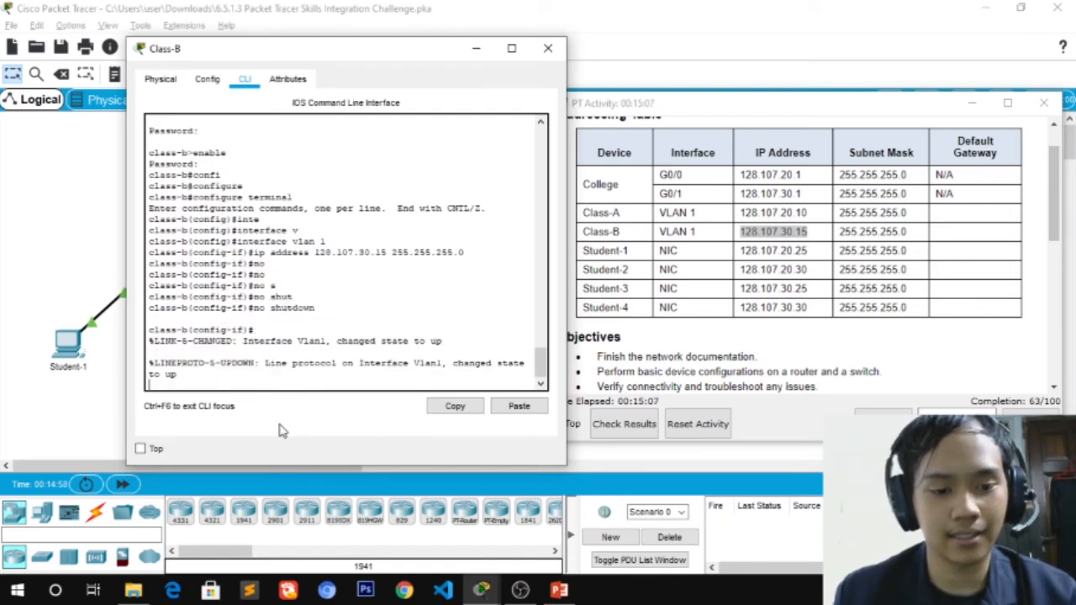
Exit the VLAN 1 interface configuration
key("Return")
type("exit")
key("Return")
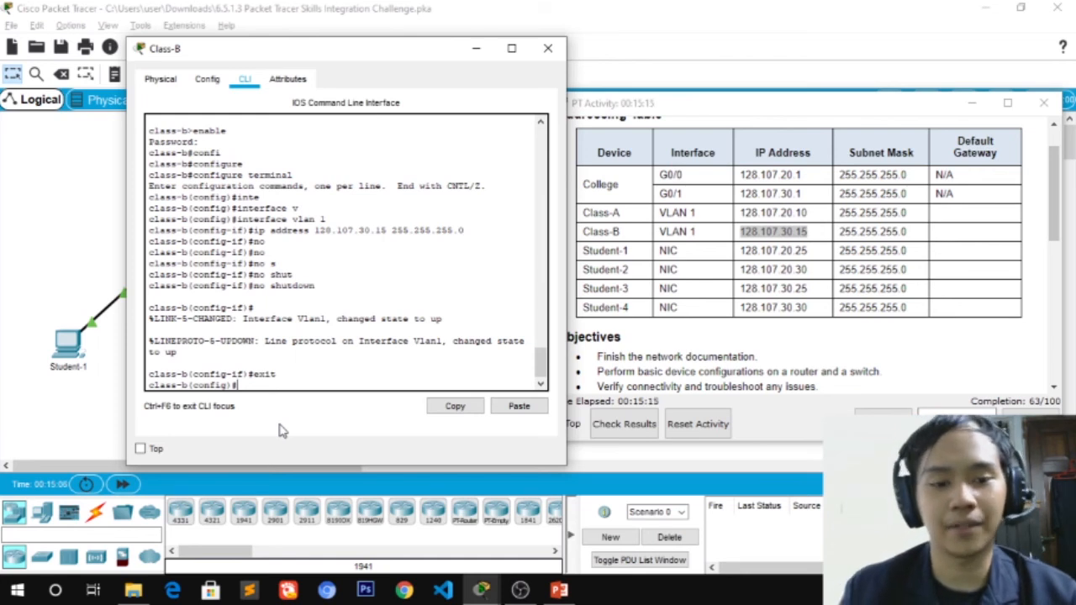
left_click_drag(290, 52, 683, 86)
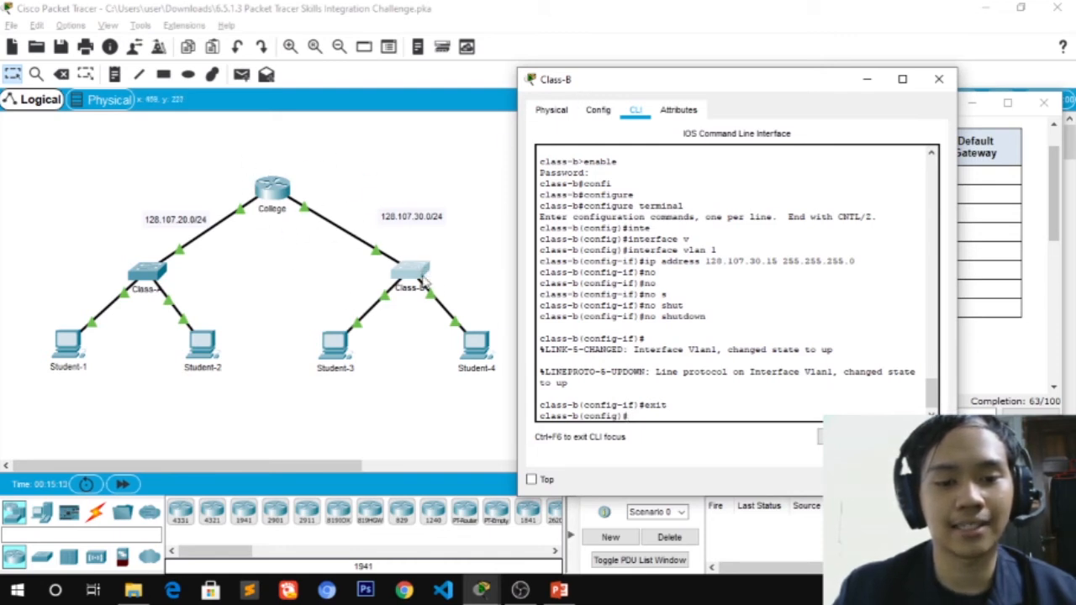
left_click_drag(622, 80, 199, 40)
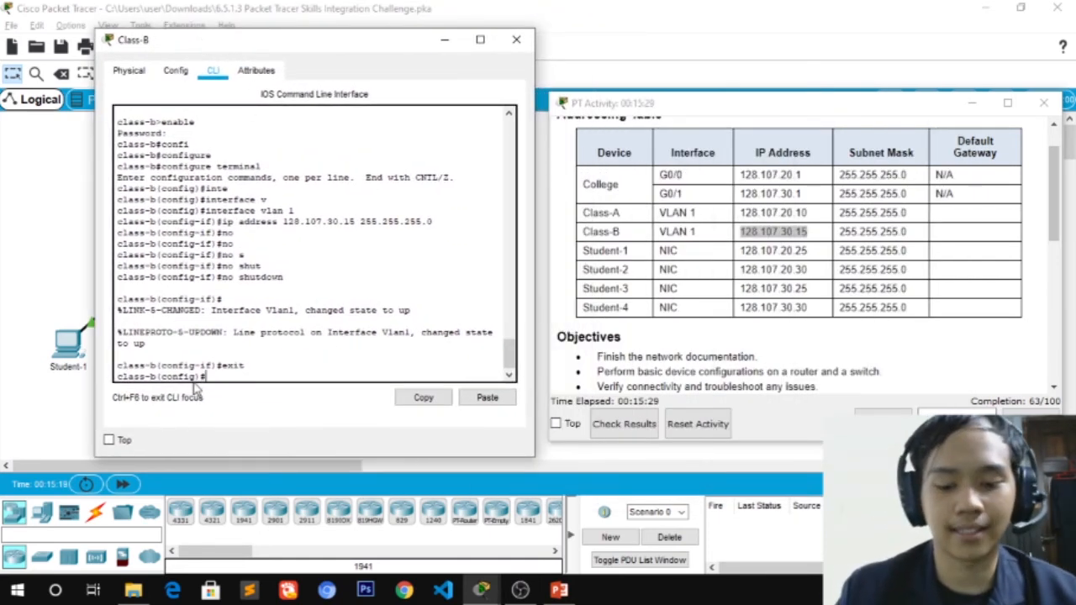
Set Class-B's default gateway to 128.107.30.1
type("ip d")
key("Tab")
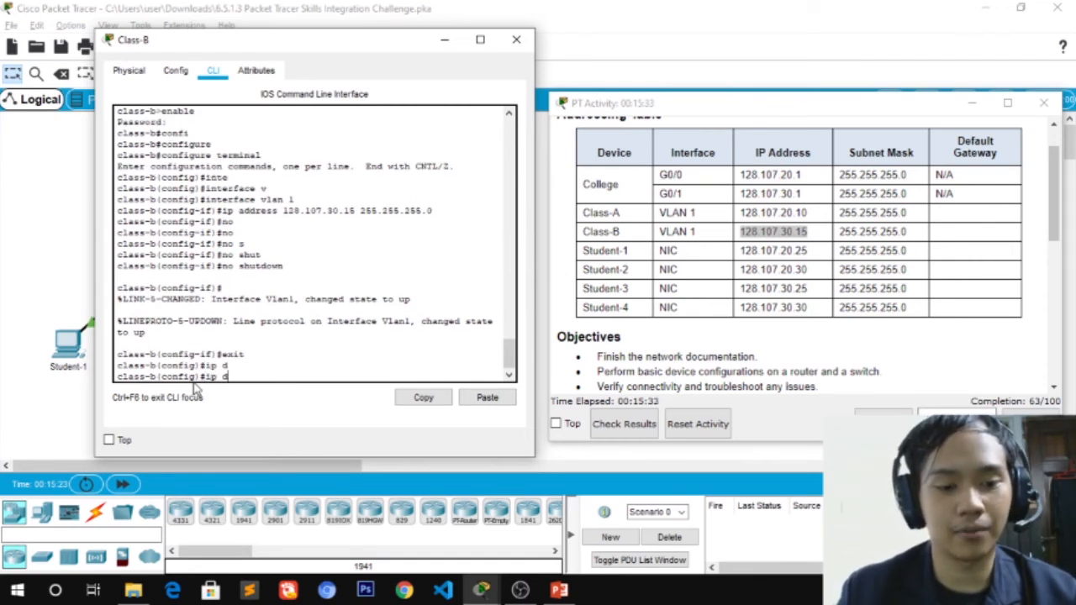
type("efa")
key("Tab")
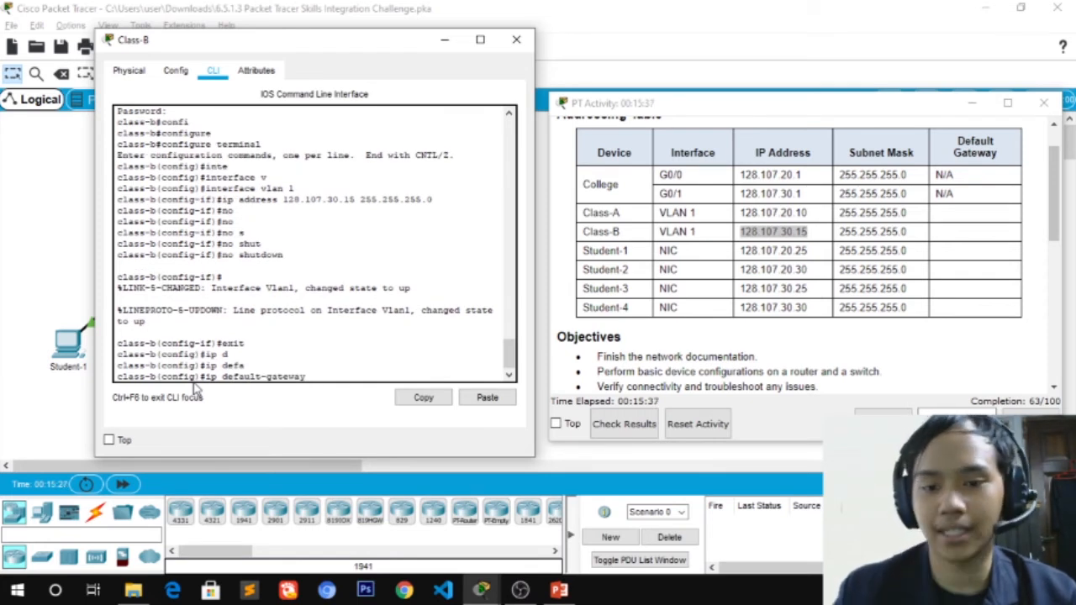
left_click_drag(375, 53, 370, 337)
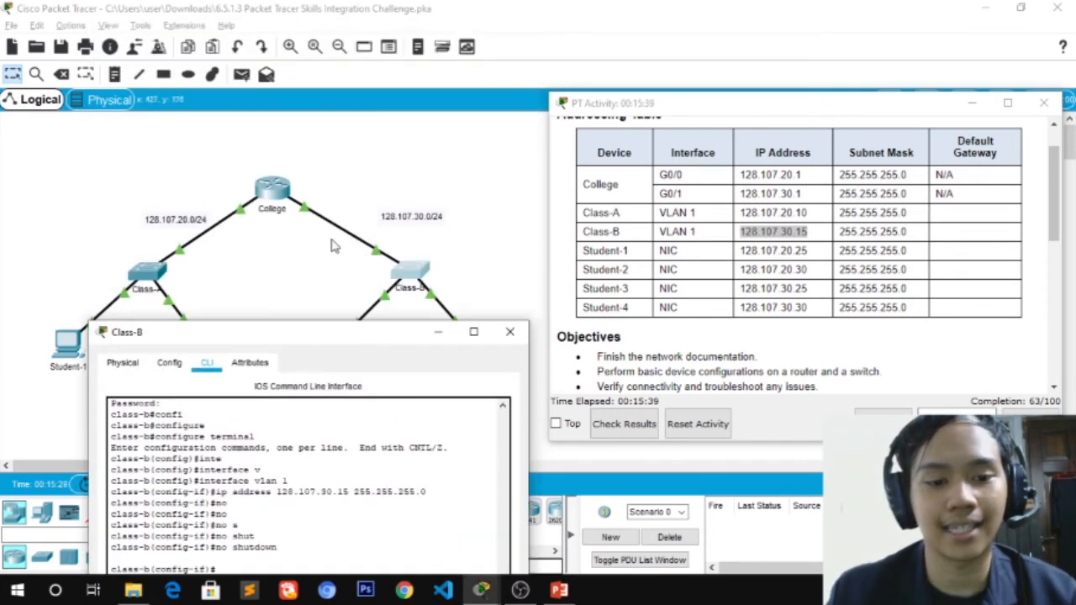
left_click_drag(288, 336, 269, 56)
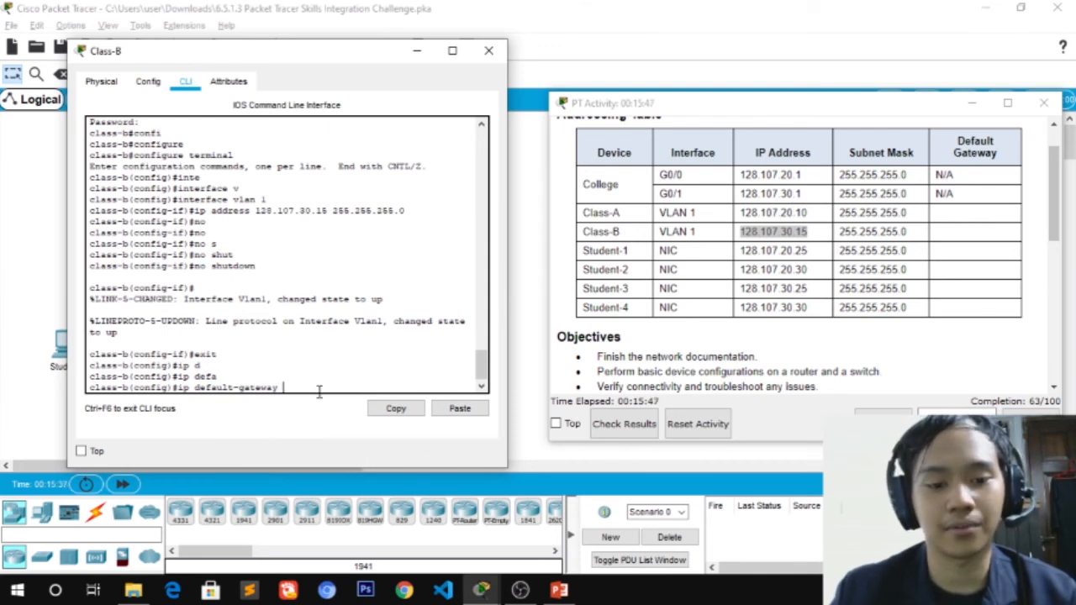
type("28")
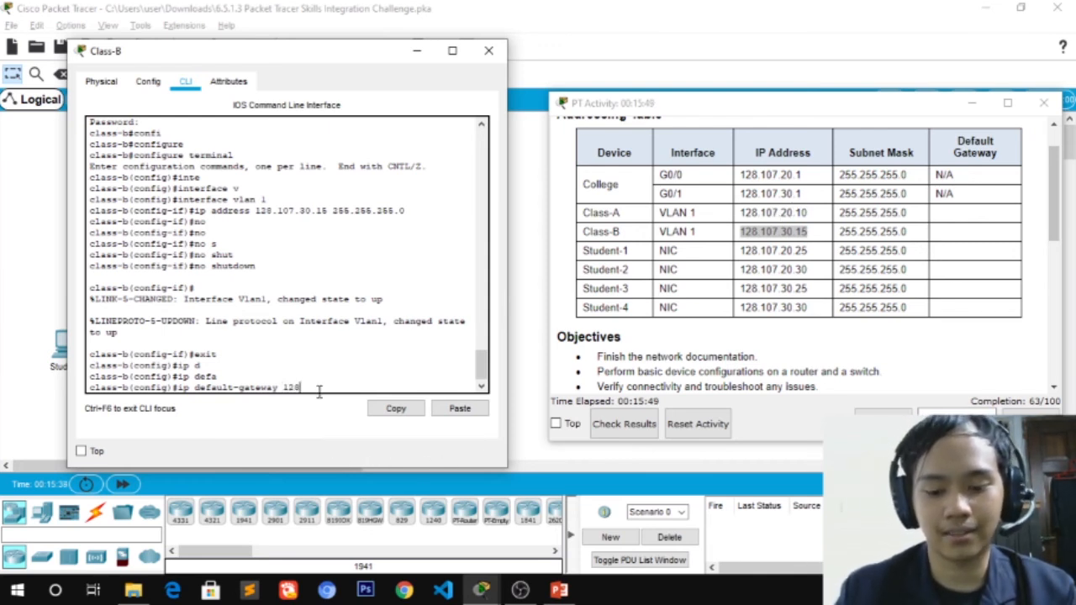
type(".10")
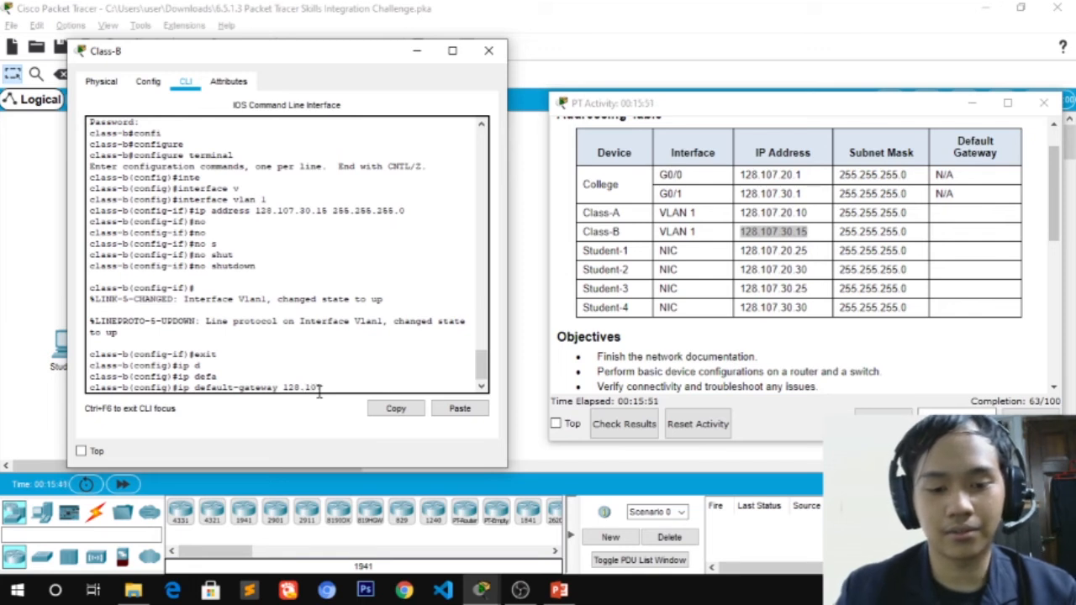
type("7")
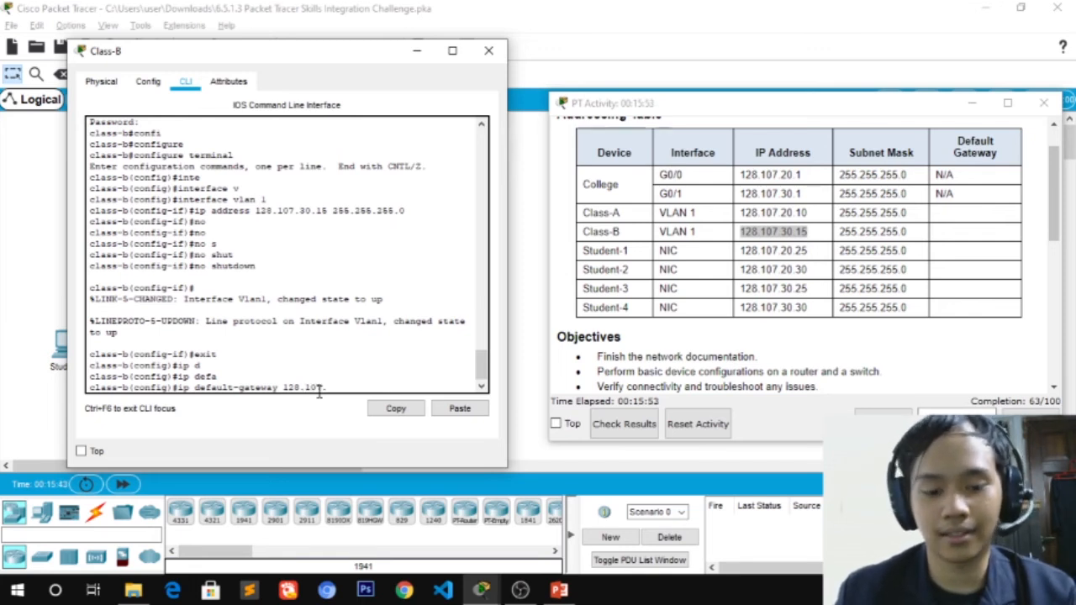
type(".30.1")
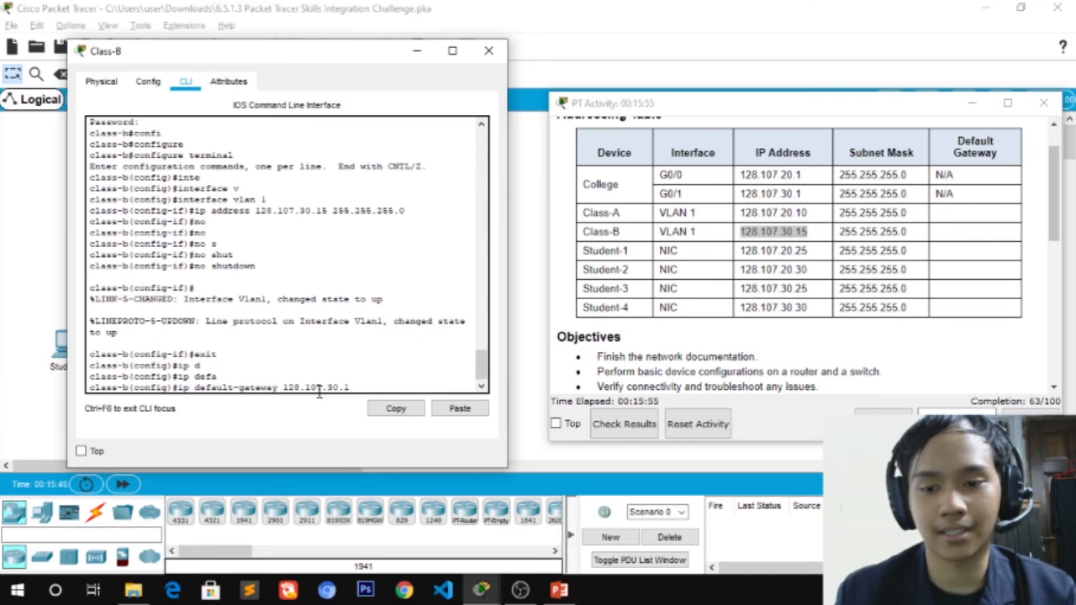
key("Return")
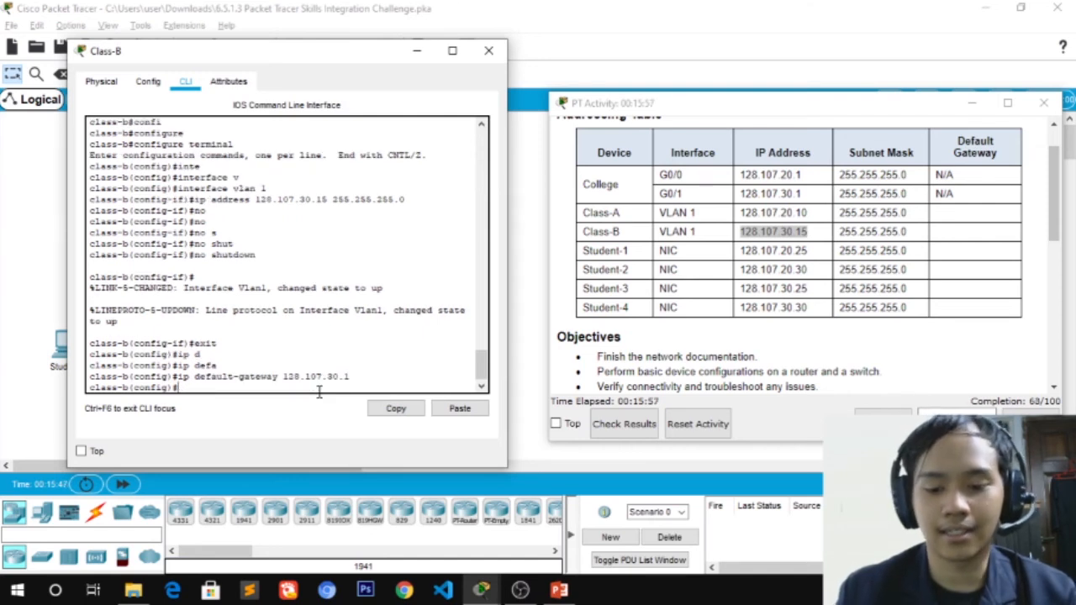
Exit configuration mode and copy Class-B's running-config to startup-config
type("exit")
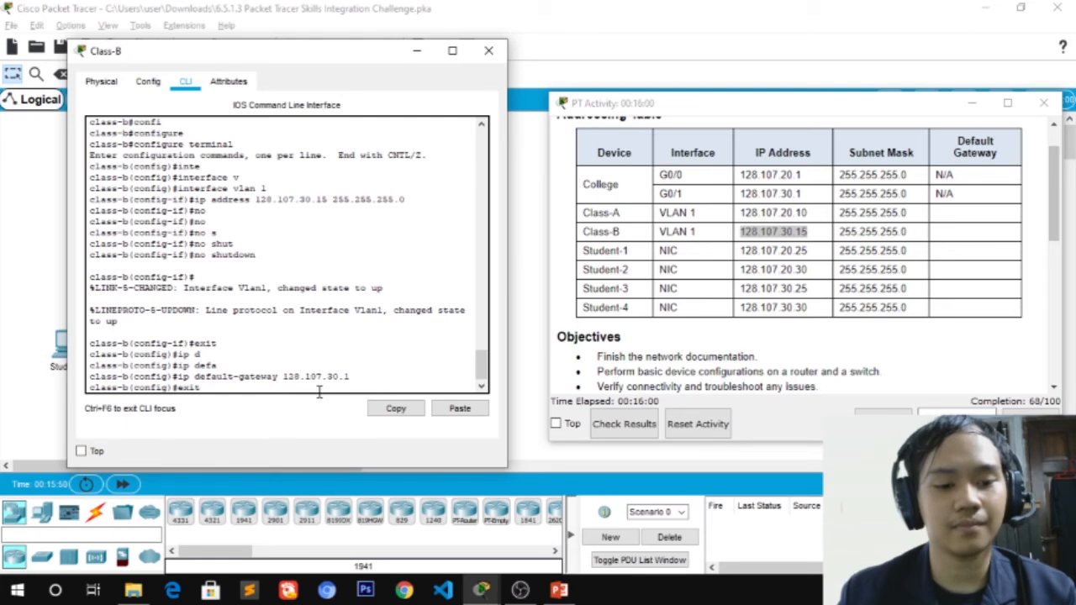
key("Return")
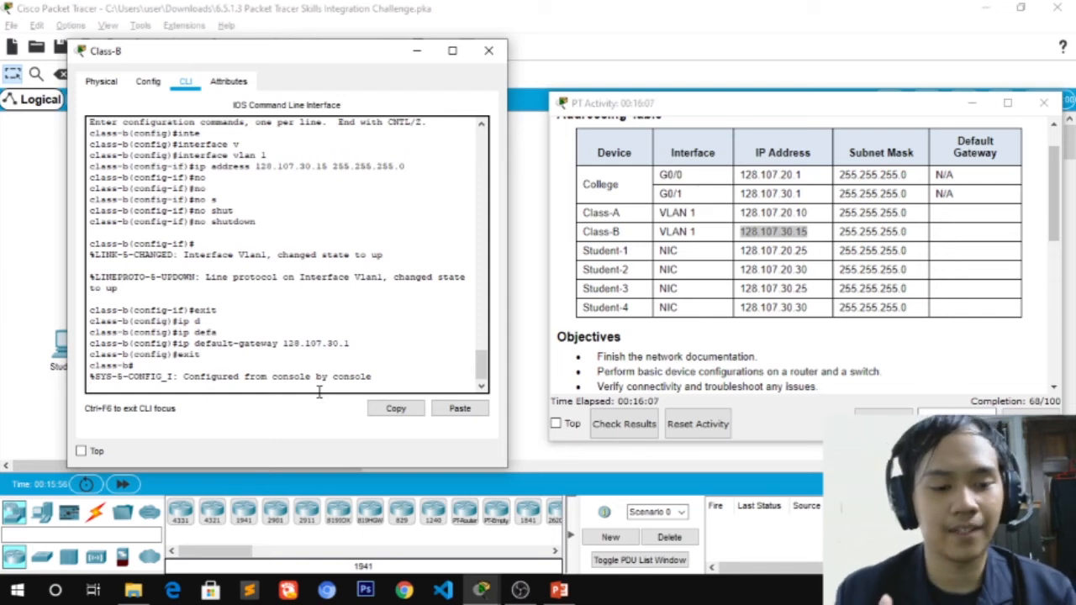
key("Return")
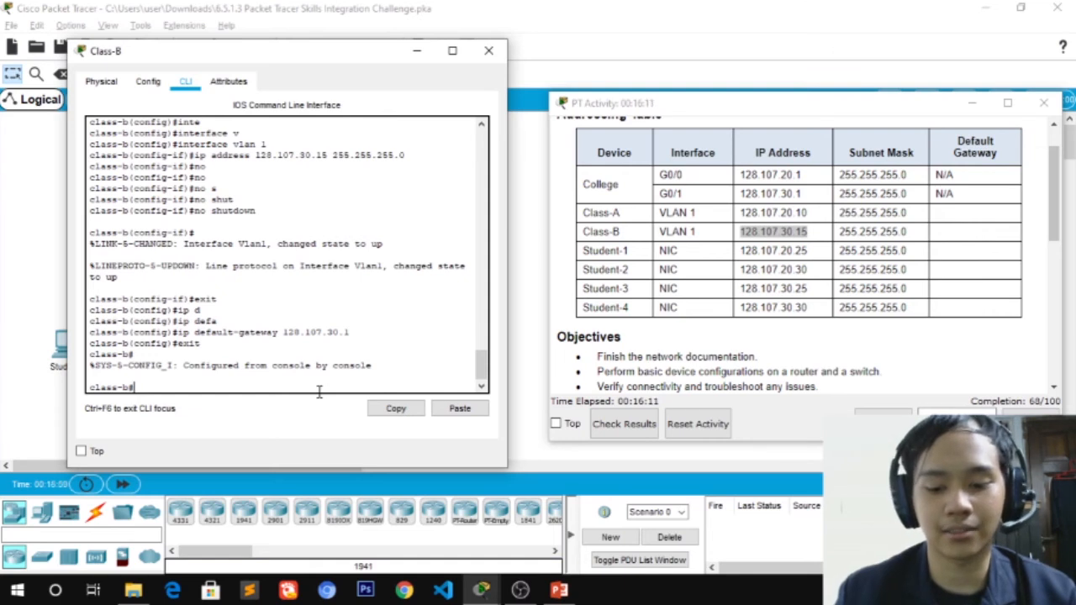
type("copy")
key("Tab")
type("r")
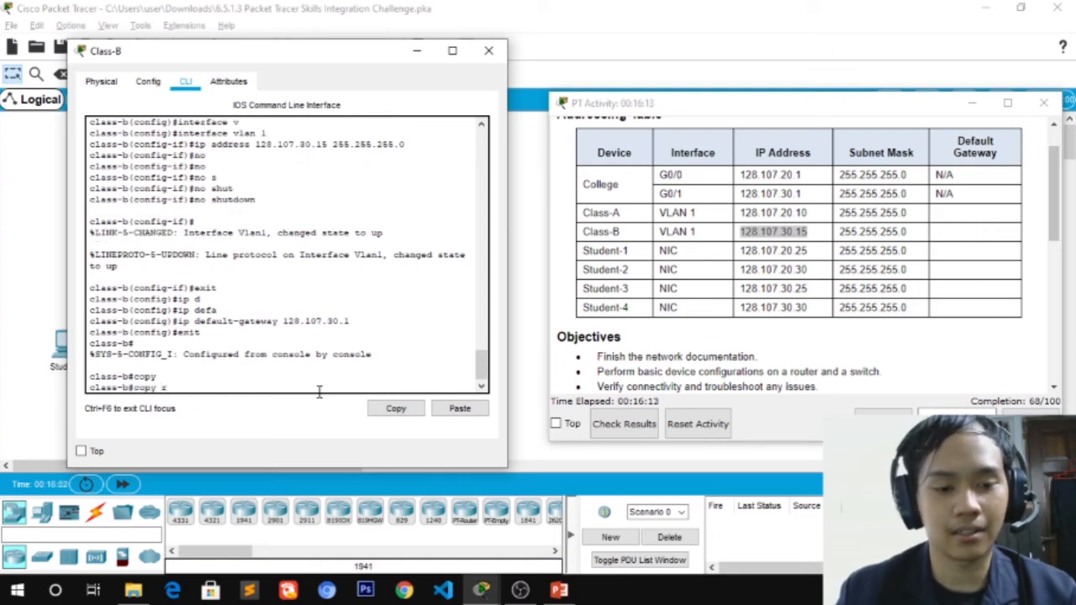
key("Tab")
type("s")
key("Tab")
type("t")
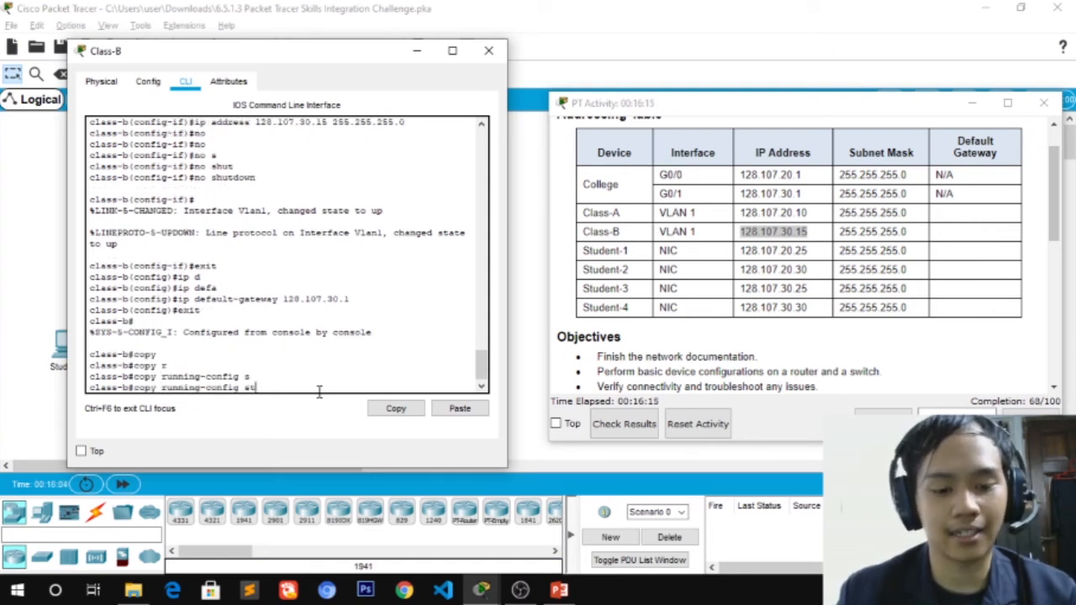
key("Tab")
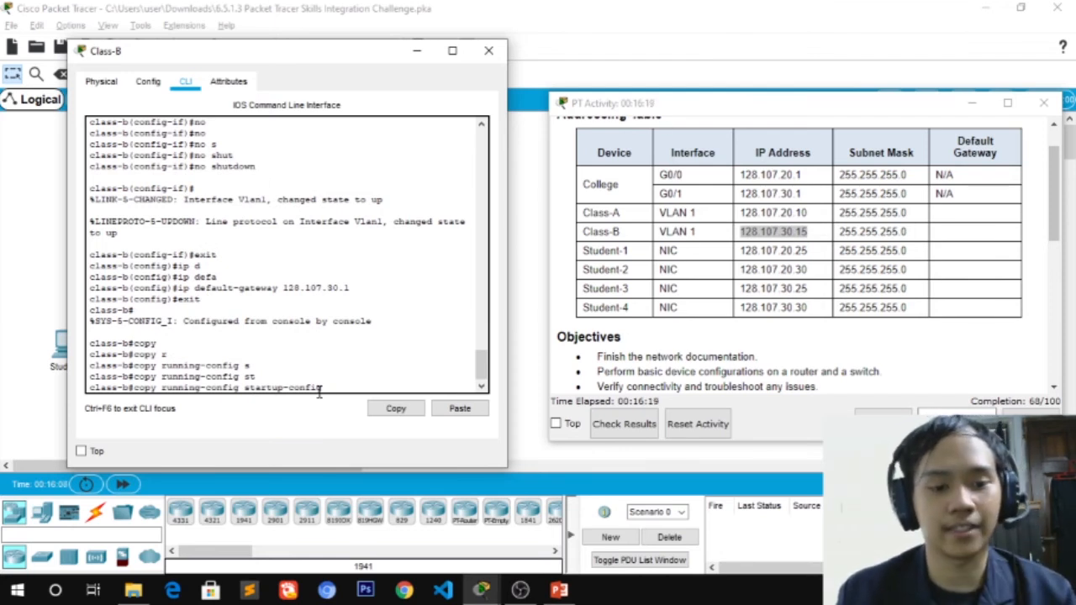
key("Return")
key("Return")
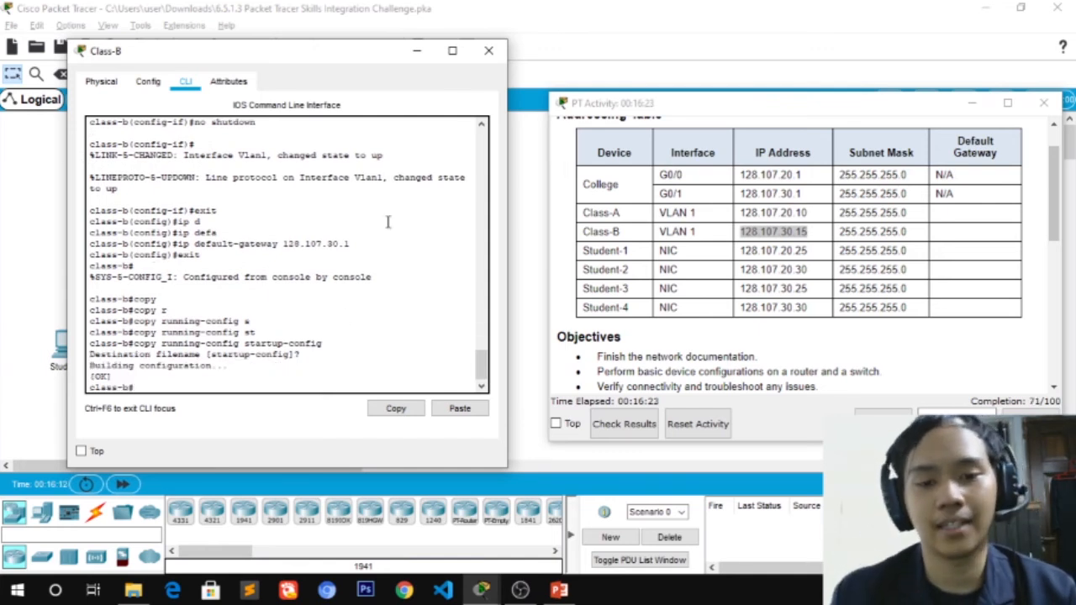
Bring up the College router's console and leave configuration mode
left_click_drag(337, 52, 347, 280)
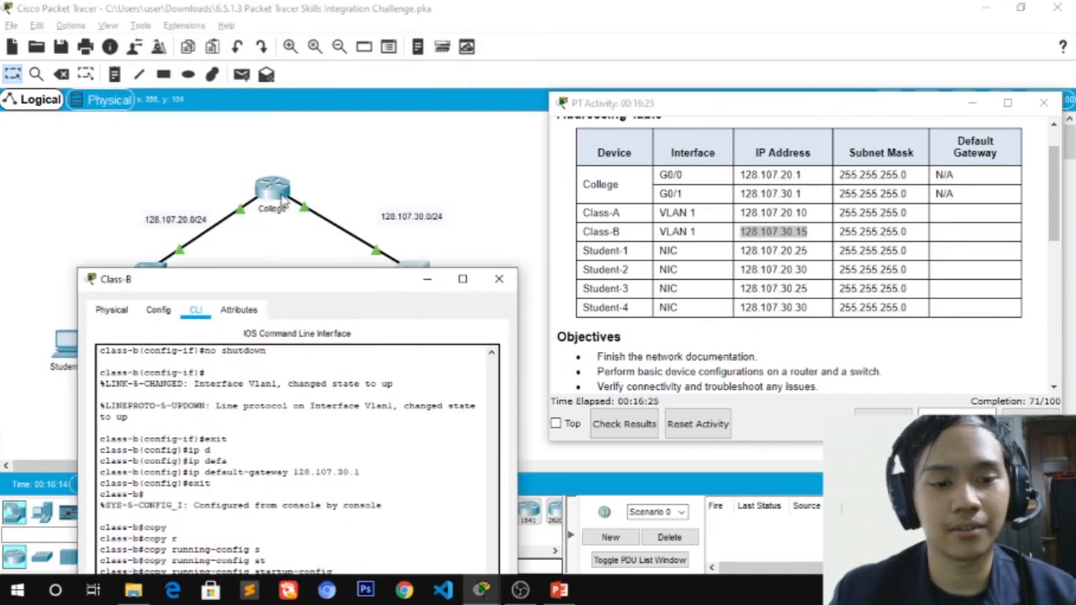
double_click(282, 198)
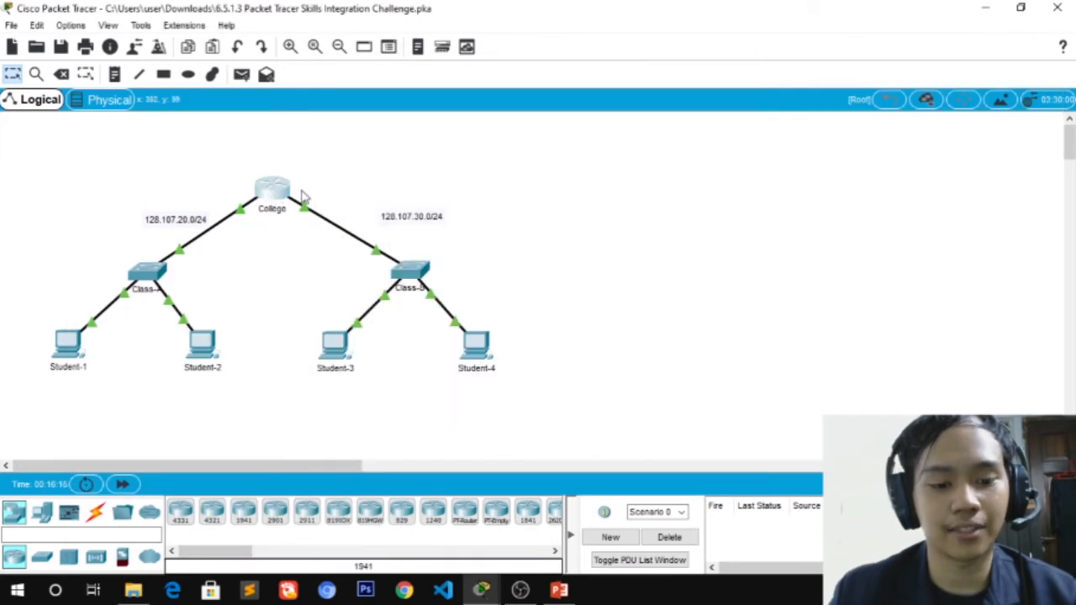
key("alt+Tab")
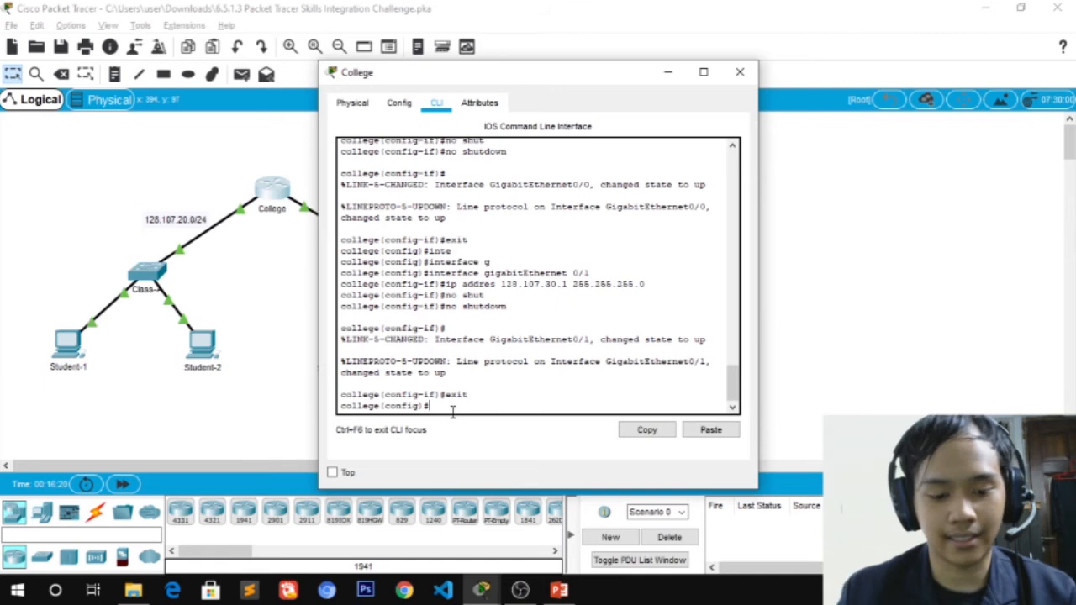
key("Return")
key("Return")
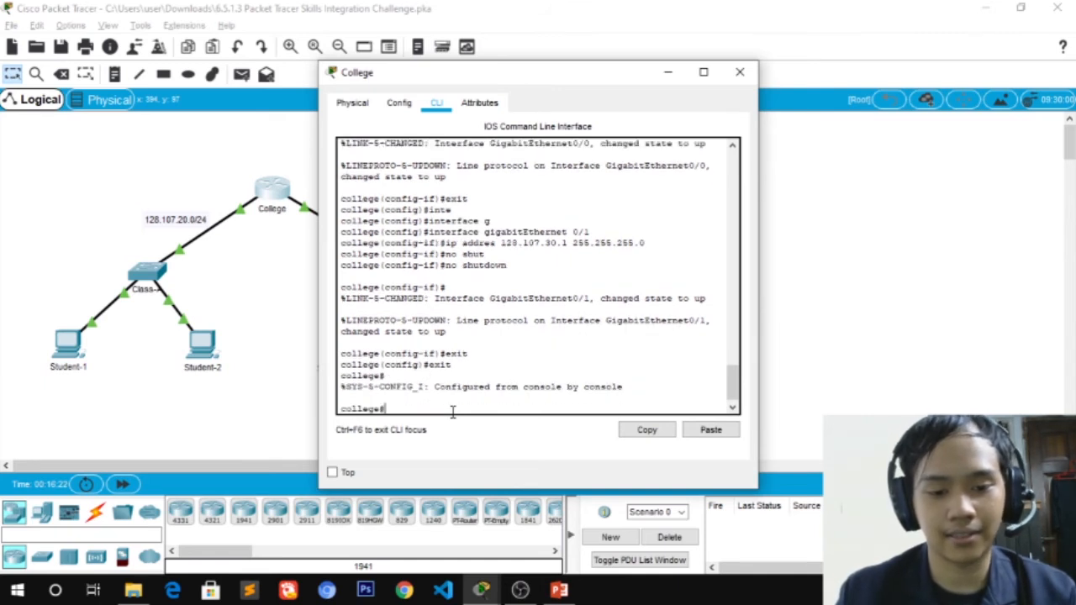
Copy College's running-config to startup-config, accepting the default filename
type("copy")
key("Tab")
type("r")
key("Tab")
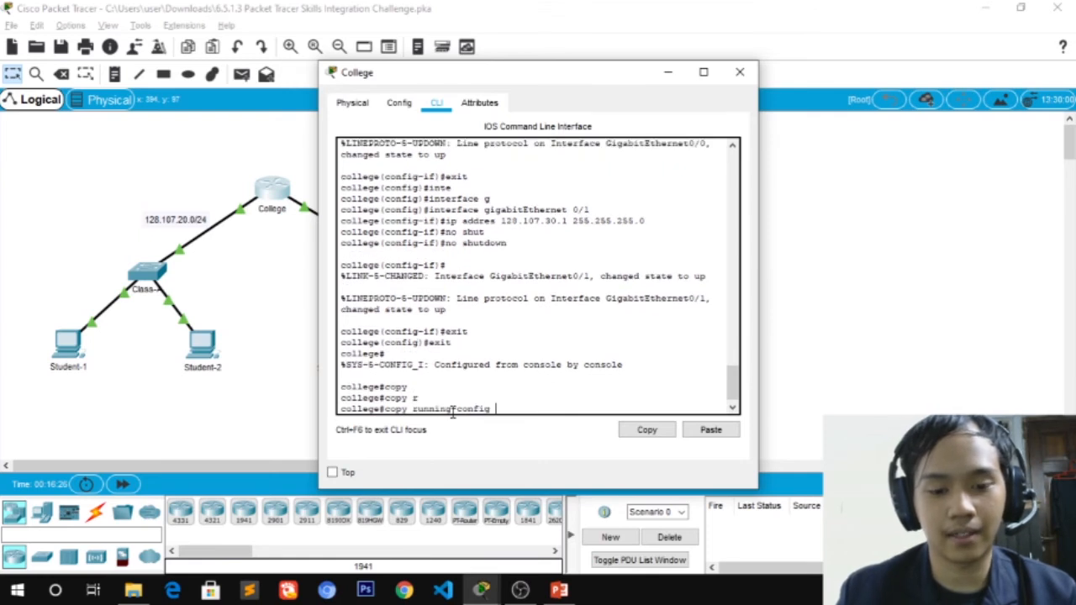
type("s")
key("Tab")
type("t")
key("Tab")
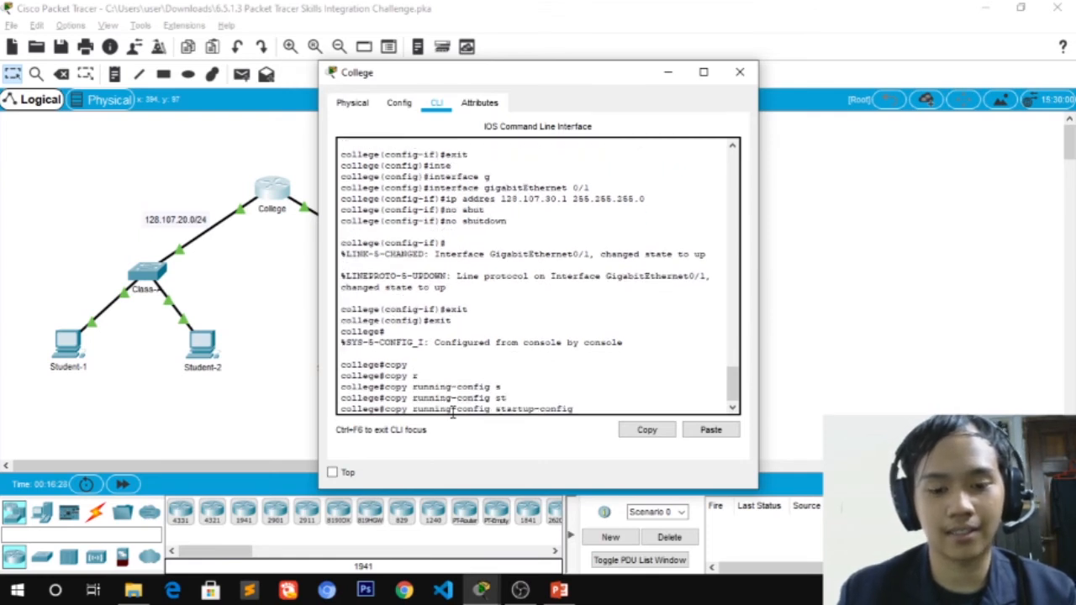
key("Return")
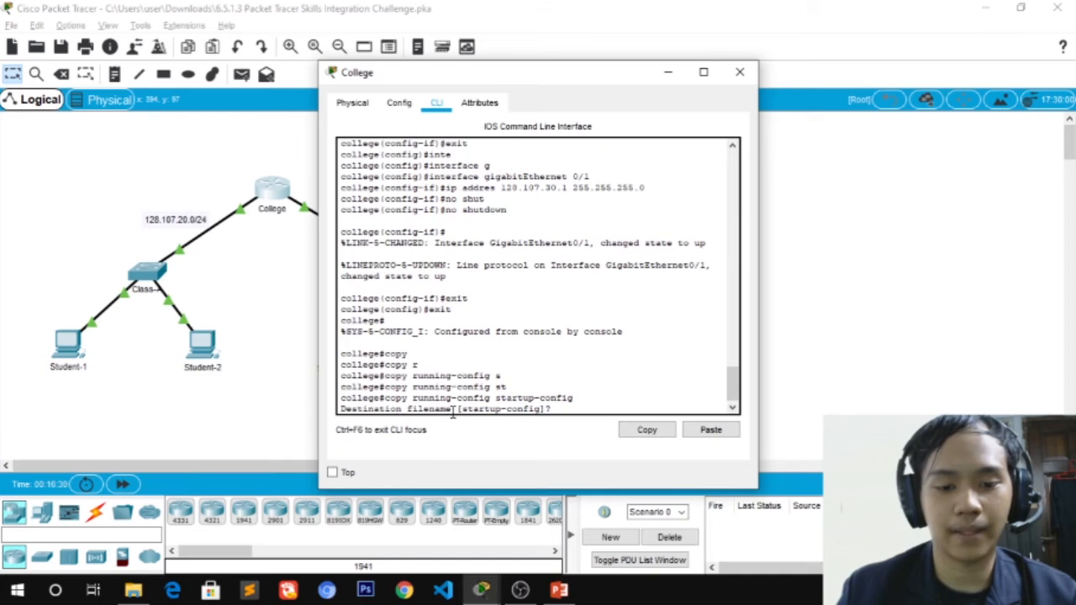
key("Return")
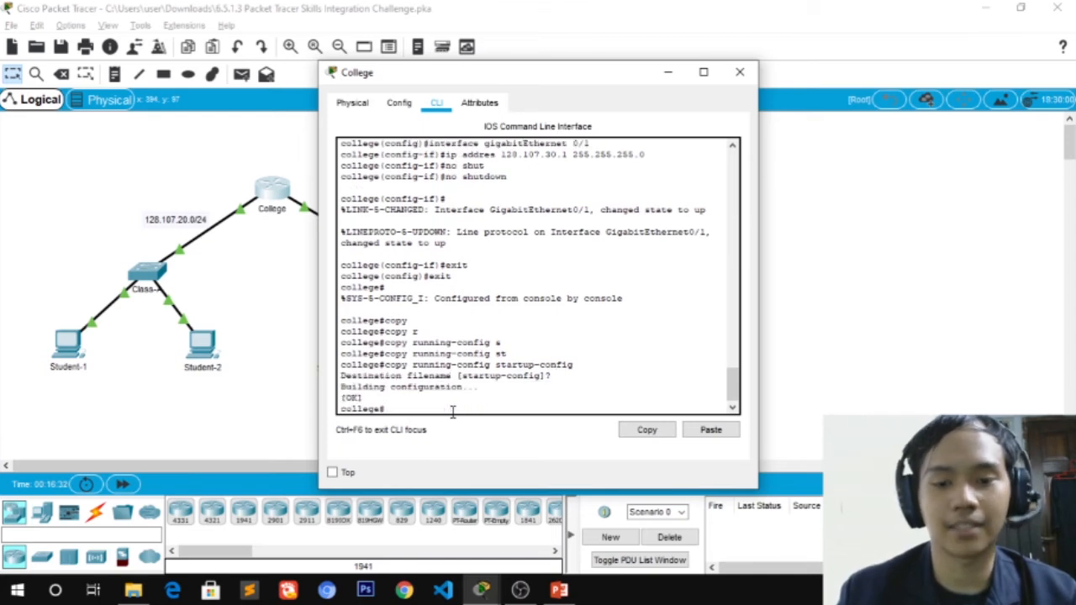
left_click_drag(502, 77, 744, 90)
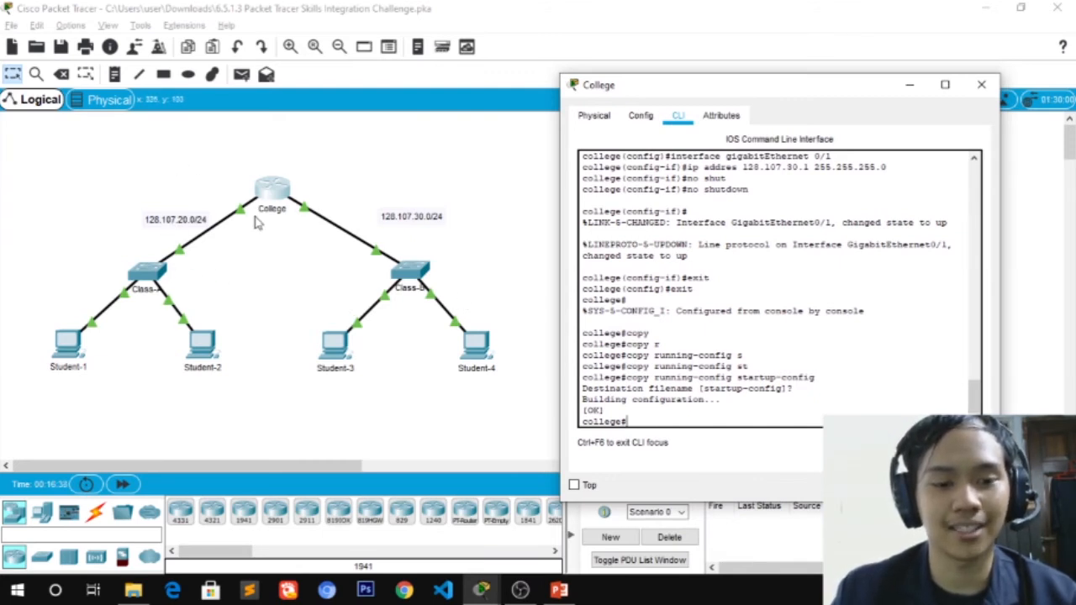
key("alt+Tab")
key("alt+Tab")
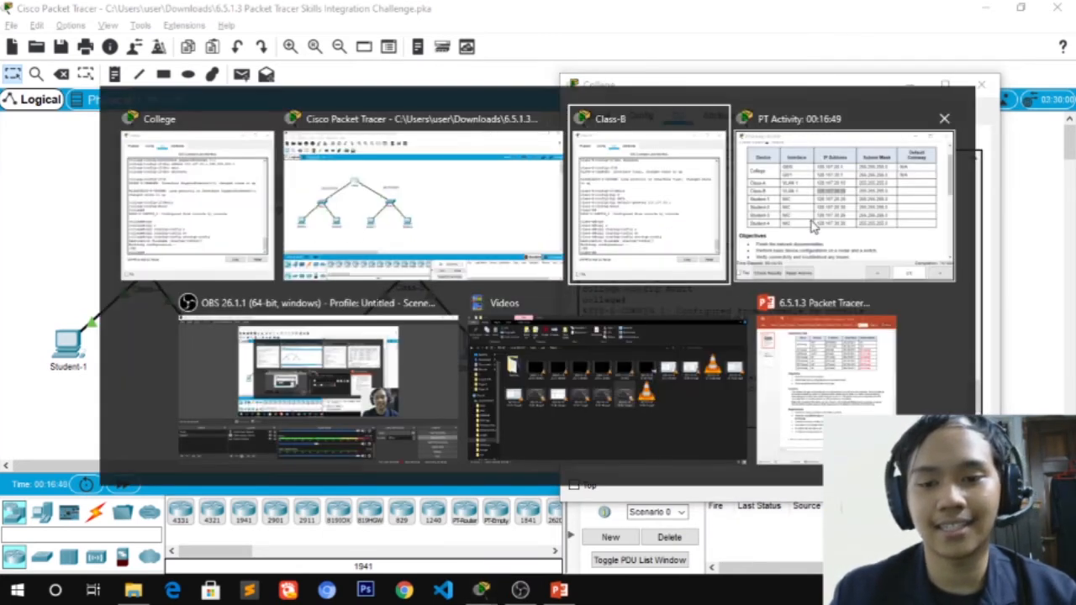
Check the activity results and review the list of assessment items
left_click(812, 225)
left_click(608, 424)
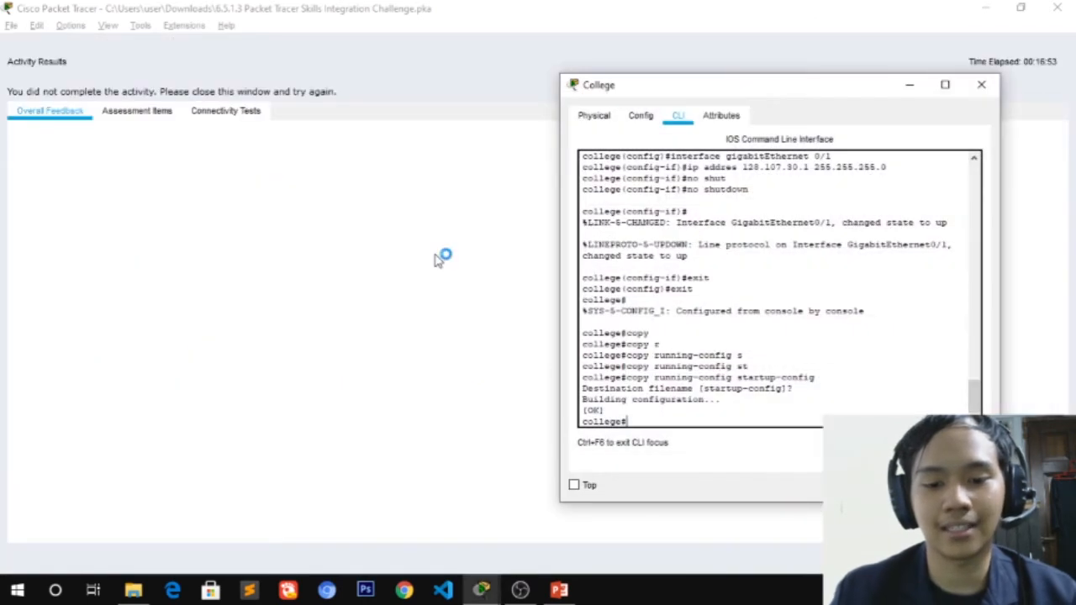
left_click(909, 85)
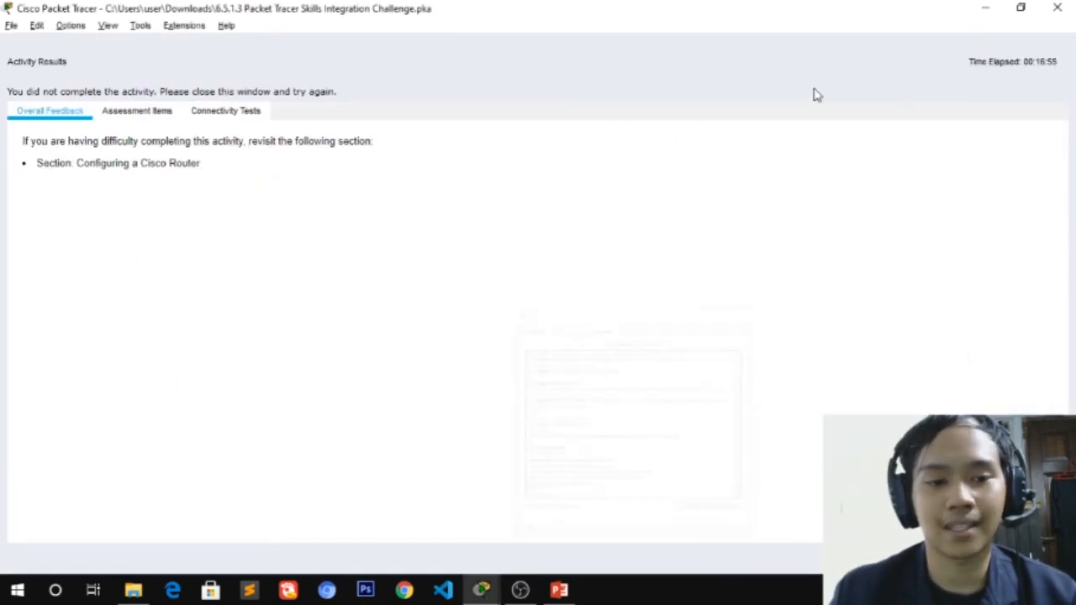
left_click(160, 111)
scroll(154, 332, "down", 4)
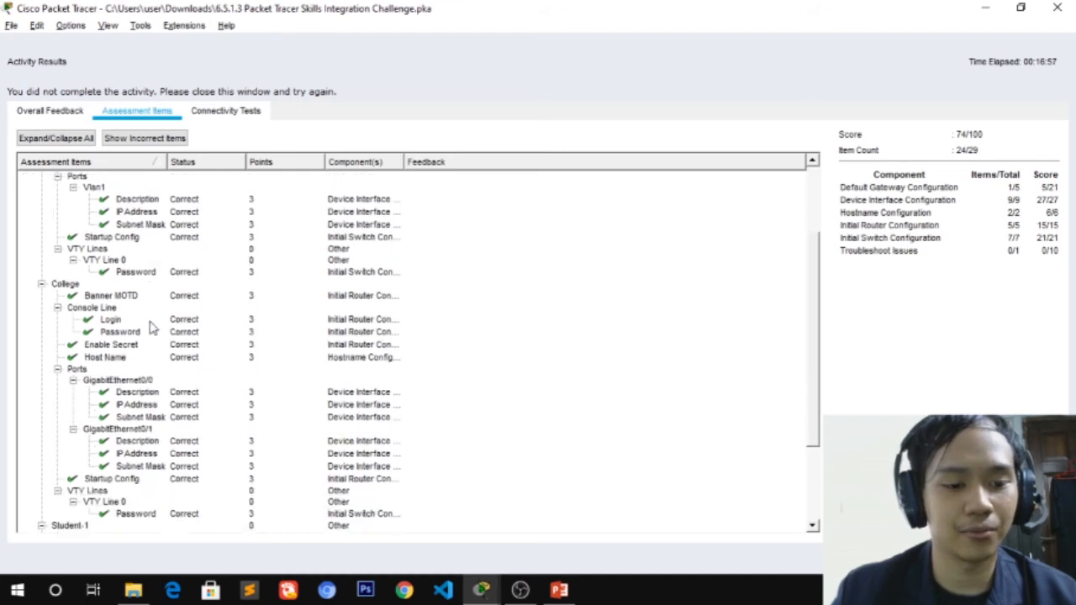
scroll(158, 353, "down", 2)
scroll(160, 375, "up", 6)
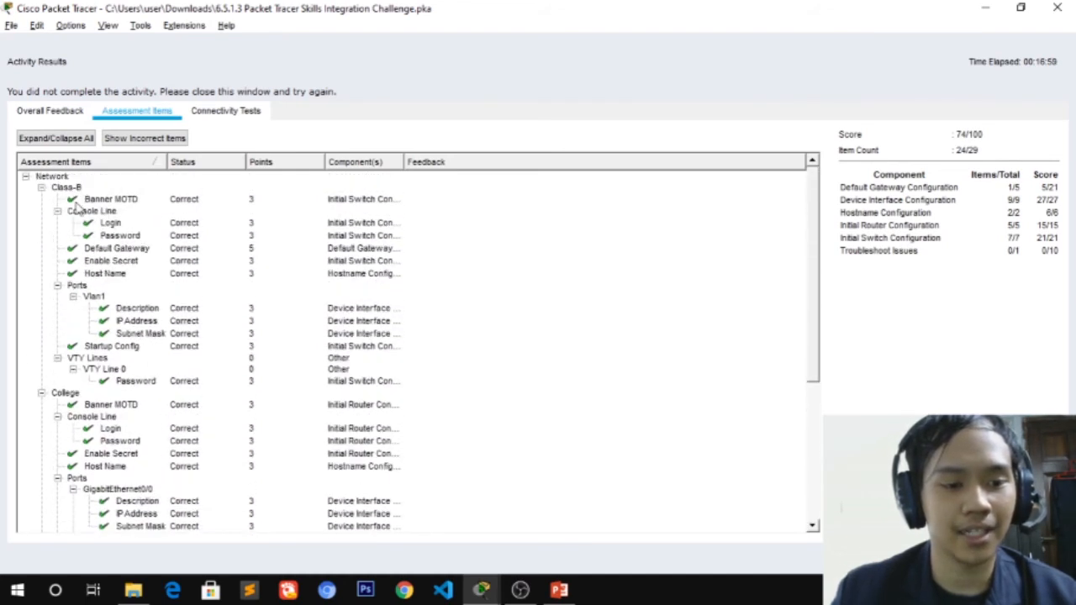
Collapse the Class-B and College results, inspect the incorrect IP Address item, and close Activity Results
left_click(42, 188)
left_click(41, 188)
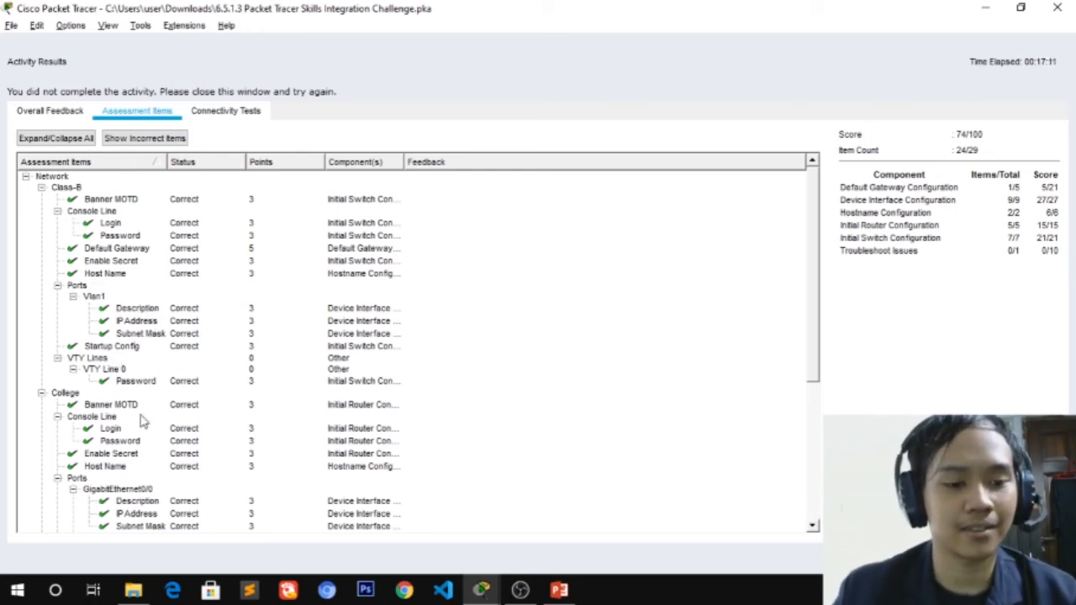
left_click(41, 188)
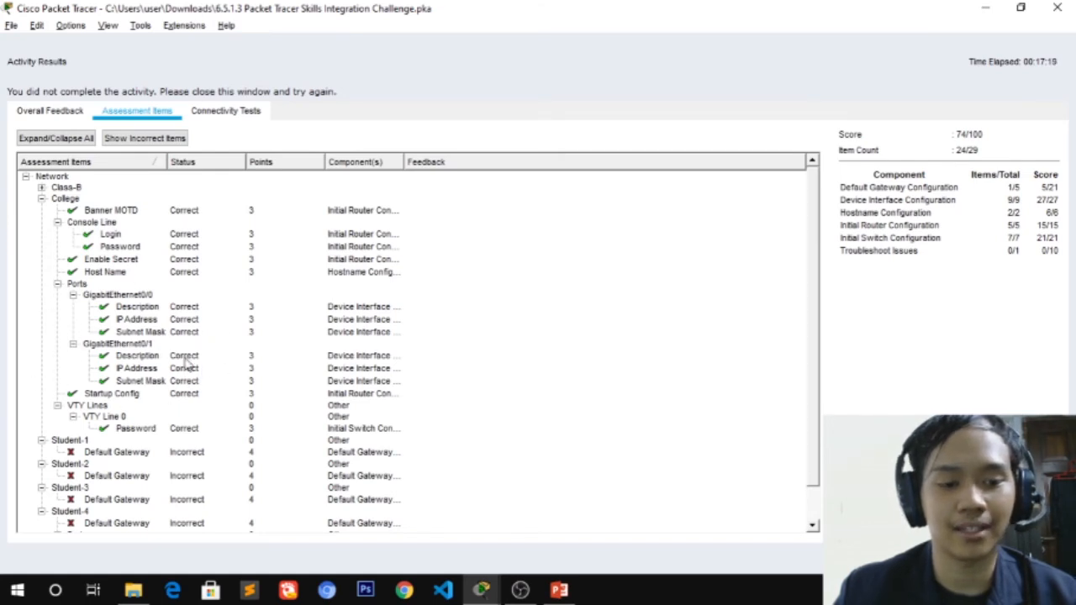
scroll(156, 326, "down", 1)
scroll(139, 395, "up", 1)
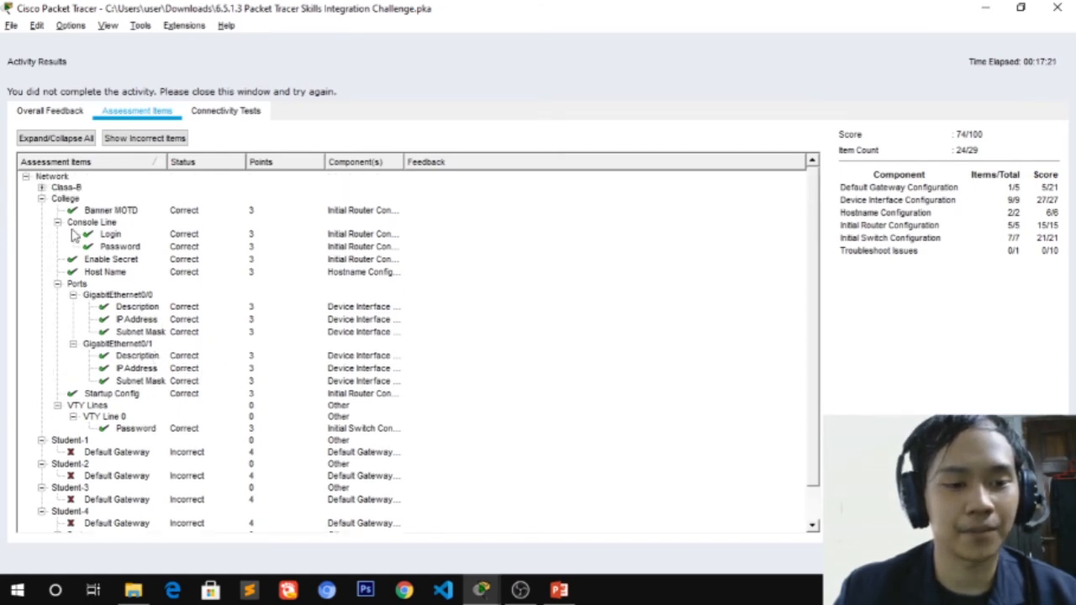
left_click(41, 199)
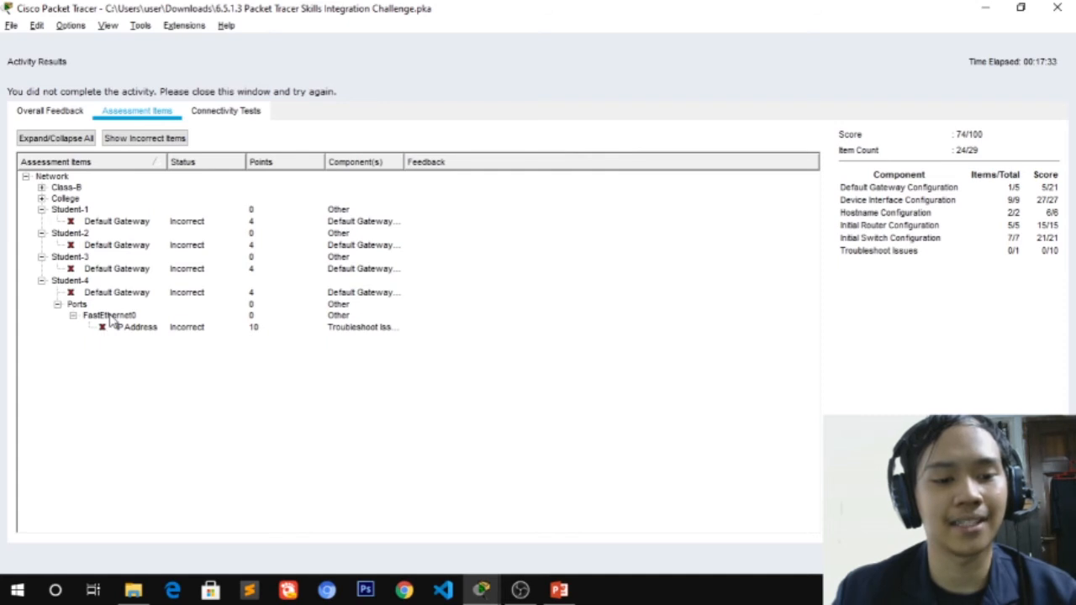
left_click(132, 330)
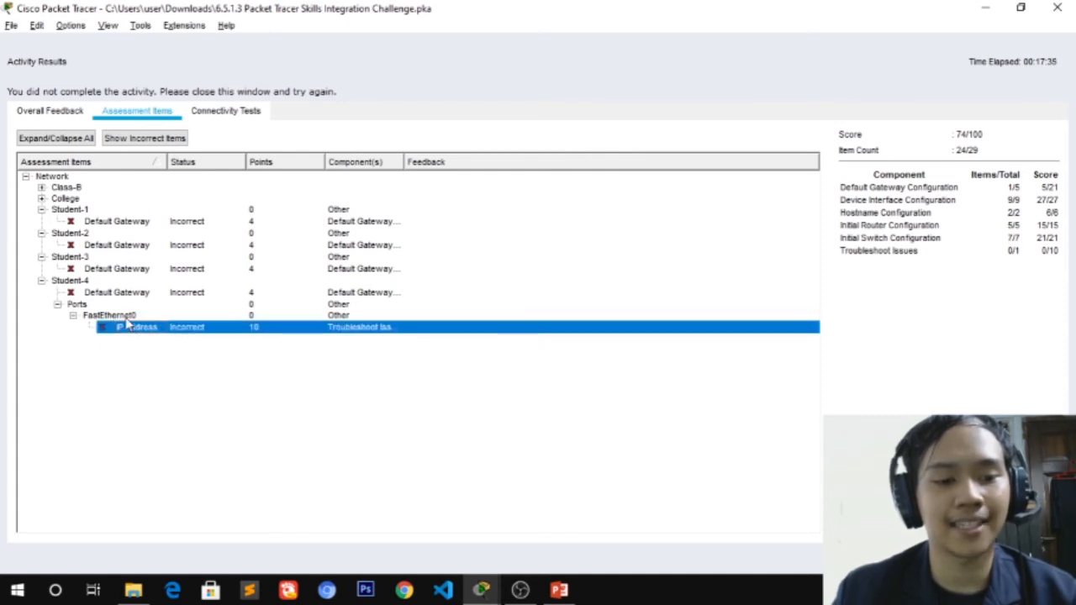
key("Up")
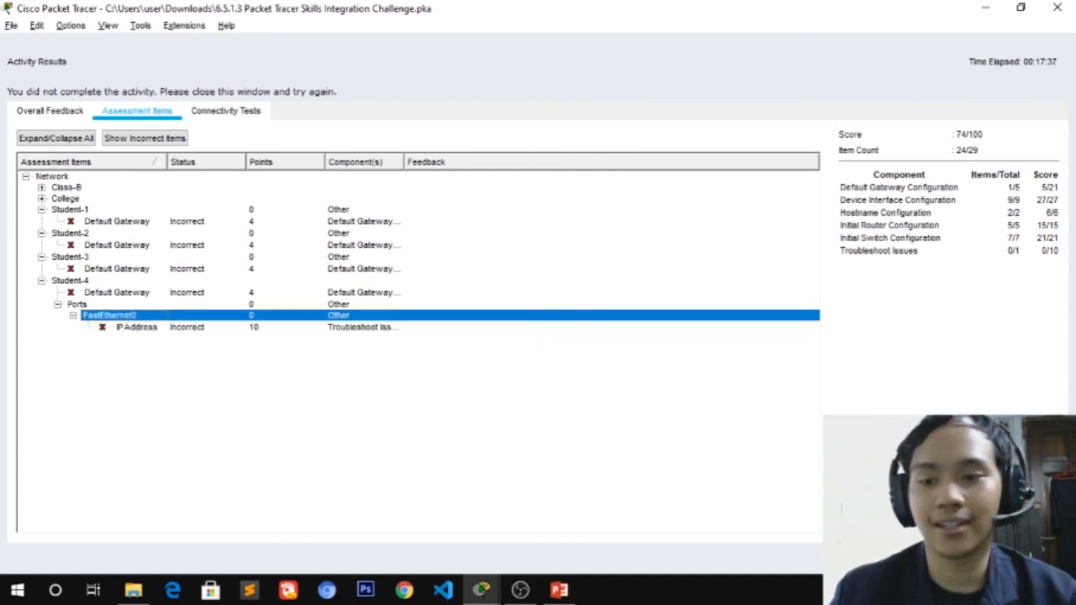
left_click(1057, 7)
left_click_drag(571, 125, 843, 111)
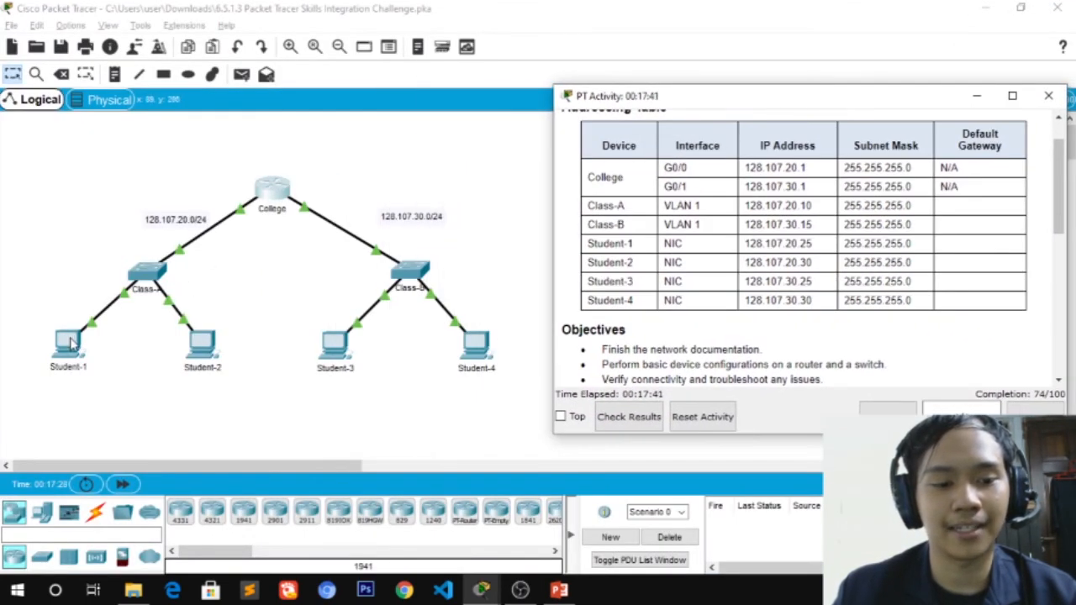
Open Student-1's IP Configuration beside the addressing table
left_click(72, 341)
left_click(73, 340)
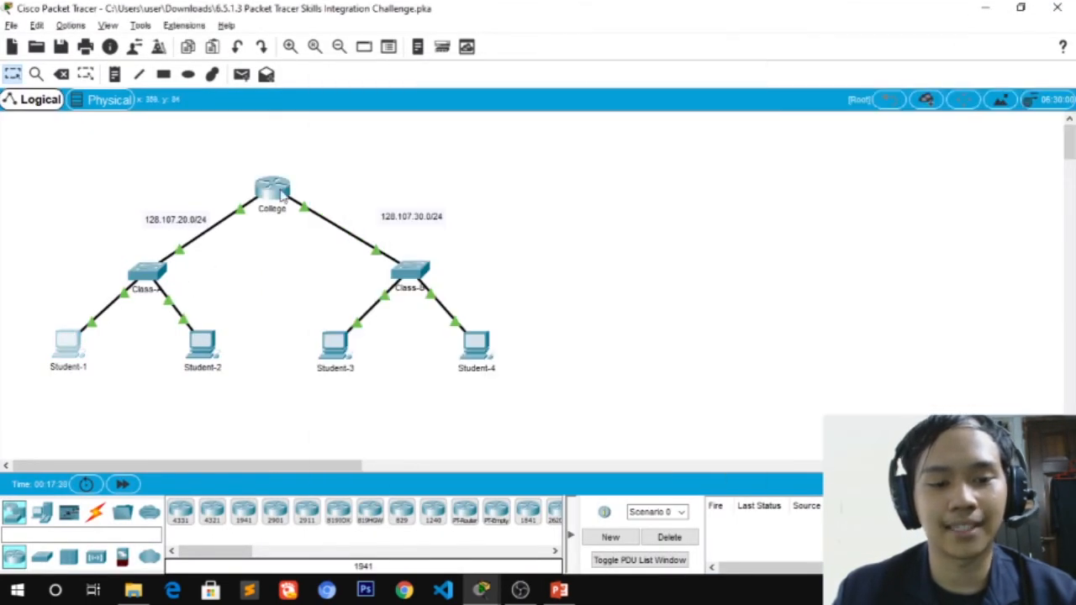
left_click(66, 353)
left_click(445, 103)
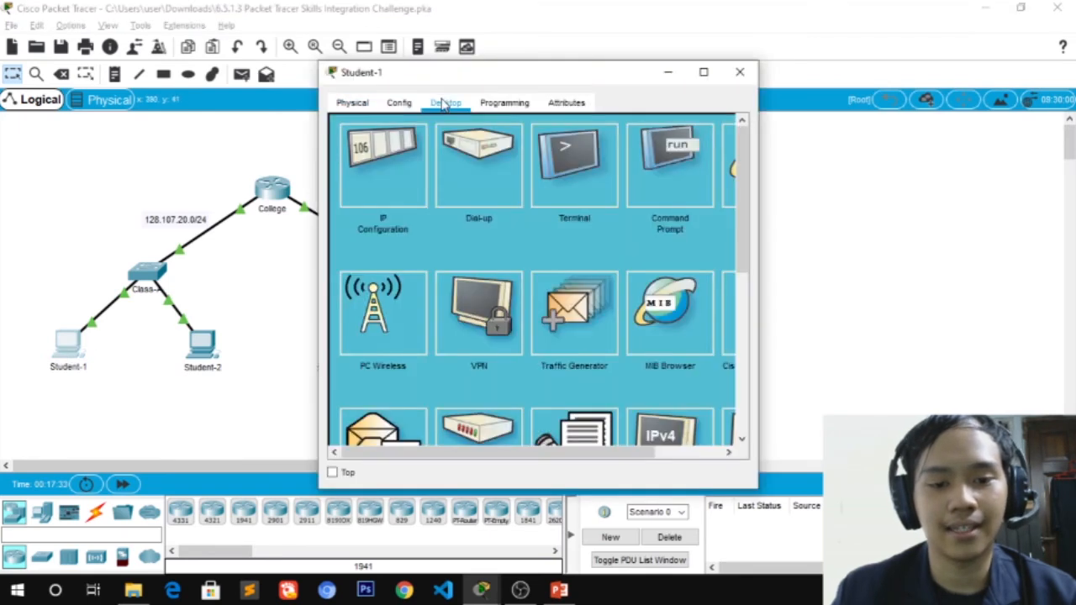
left_click(368, 202)
left_click_drag(448, 82, 250, 40)
key("alt+Tab")
key("alt+Tab")
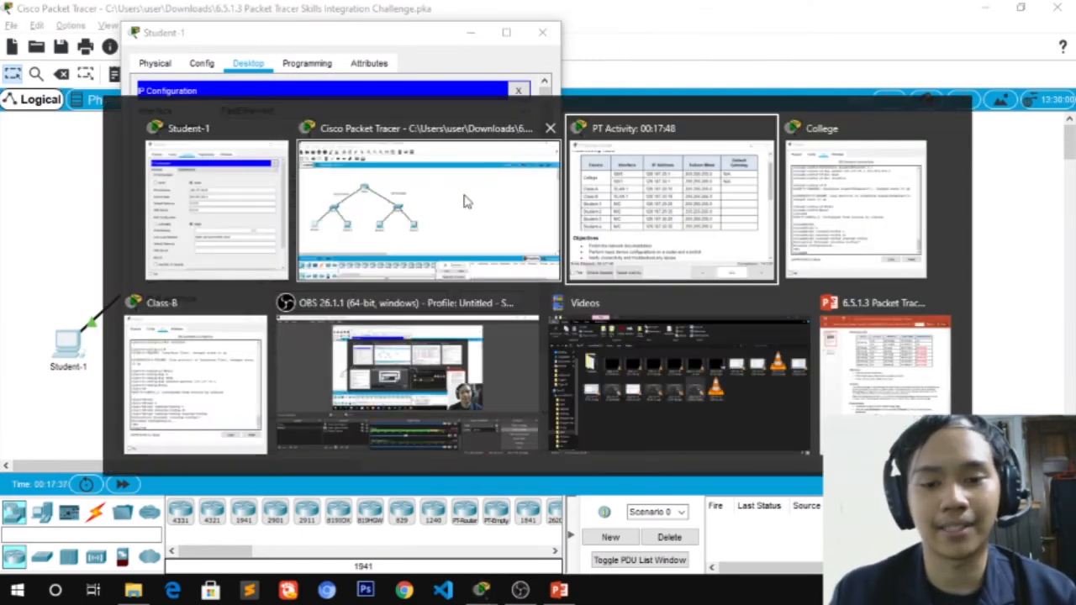
left_click_drag(357, 42, 338, 48)
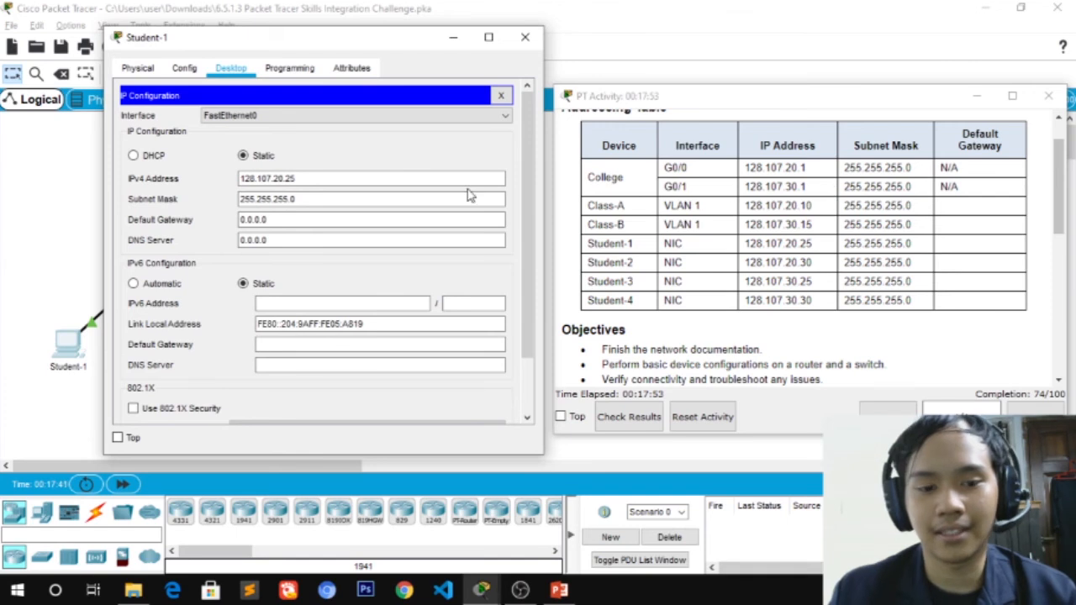
Set Student-1's default gateway to 128.107.20.1
left_click_drag(283, 221, 218, 224)
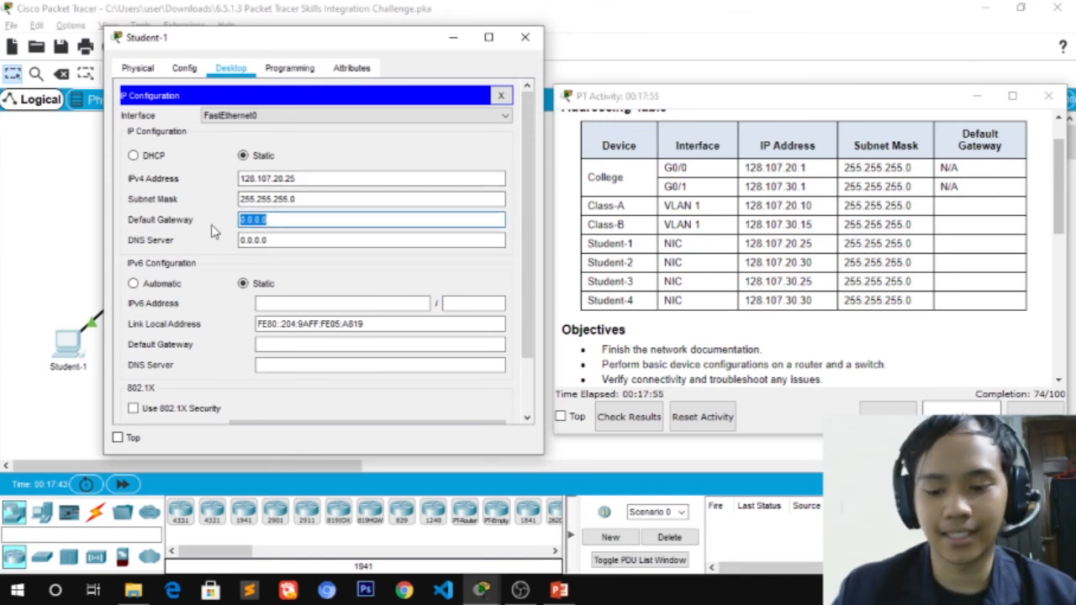
key("BackSpace")
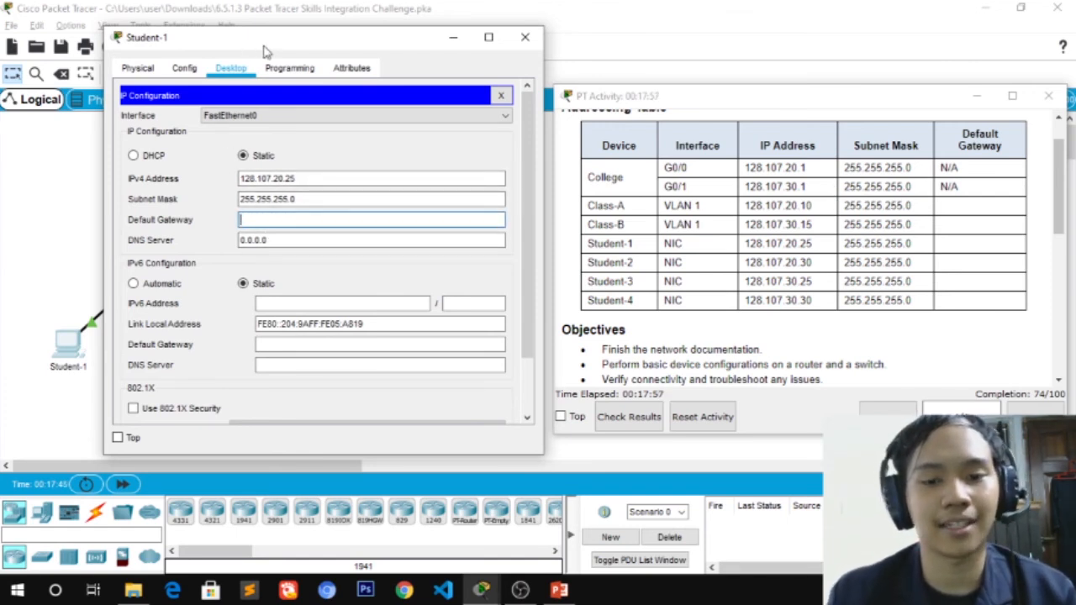
left_click_drag(333, 52, 630, 45)
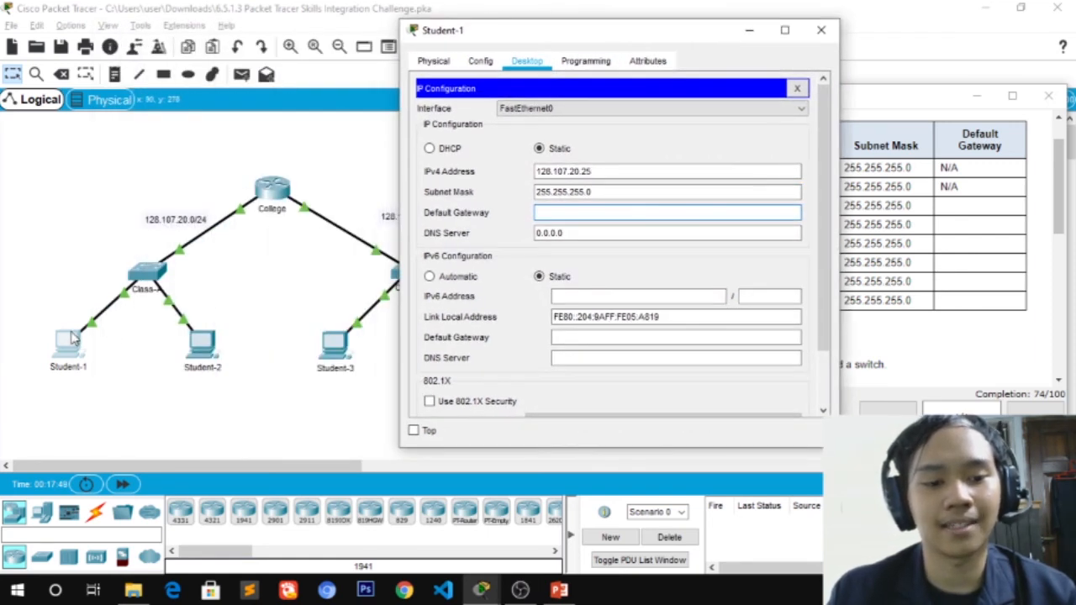
left_click_drag(683, 43, 436, 36)
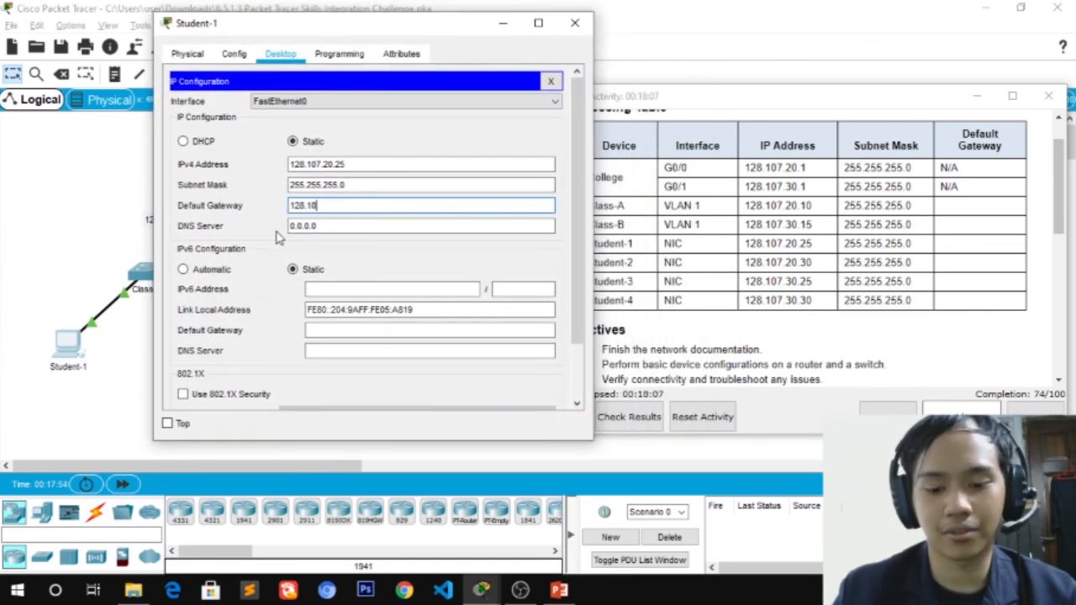
type("20.1")
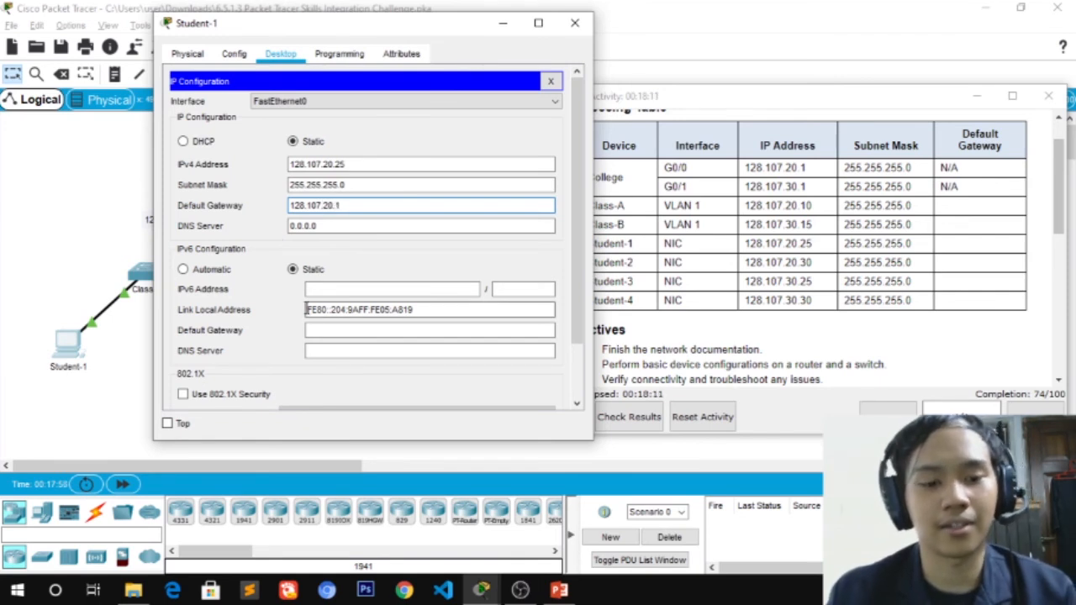
left_click(274, 334)
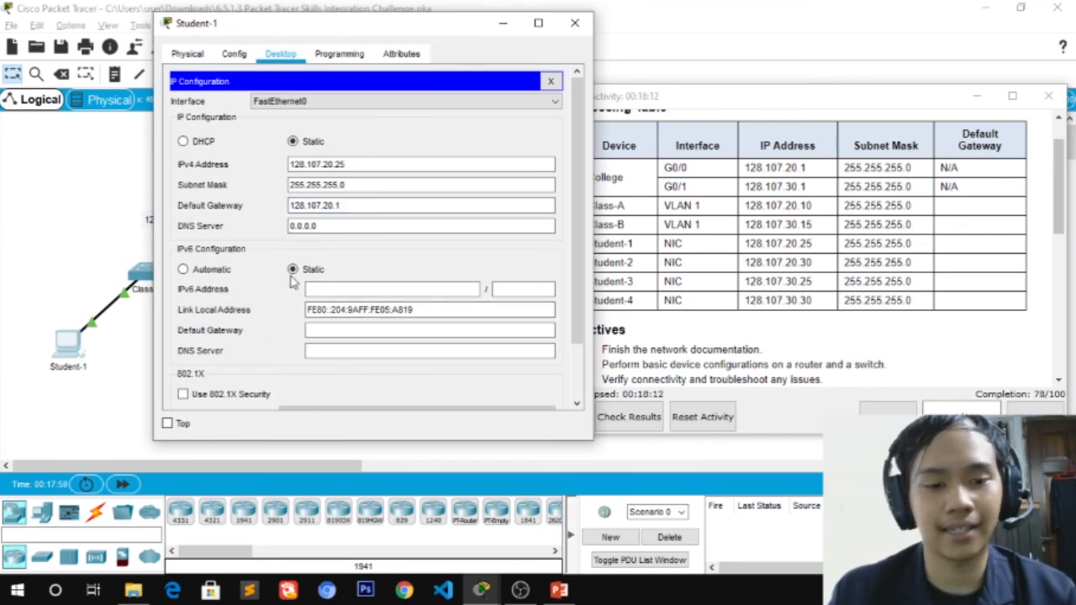
left_click(575, 24)
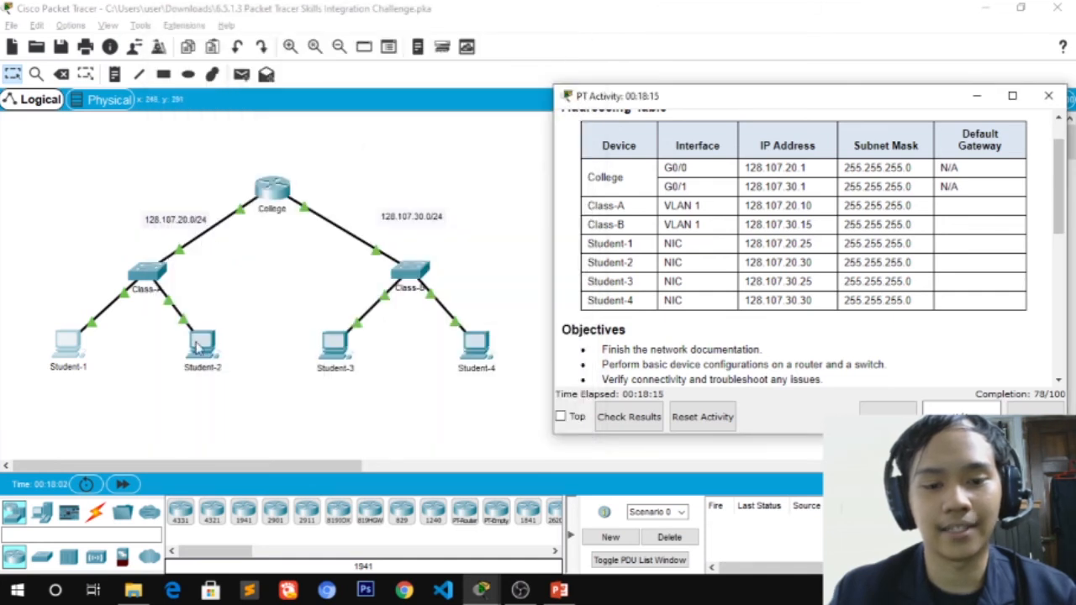
Set Student-2's default gateway to 128.107.20.1, the College G0/0 address
left_click(200, 344)
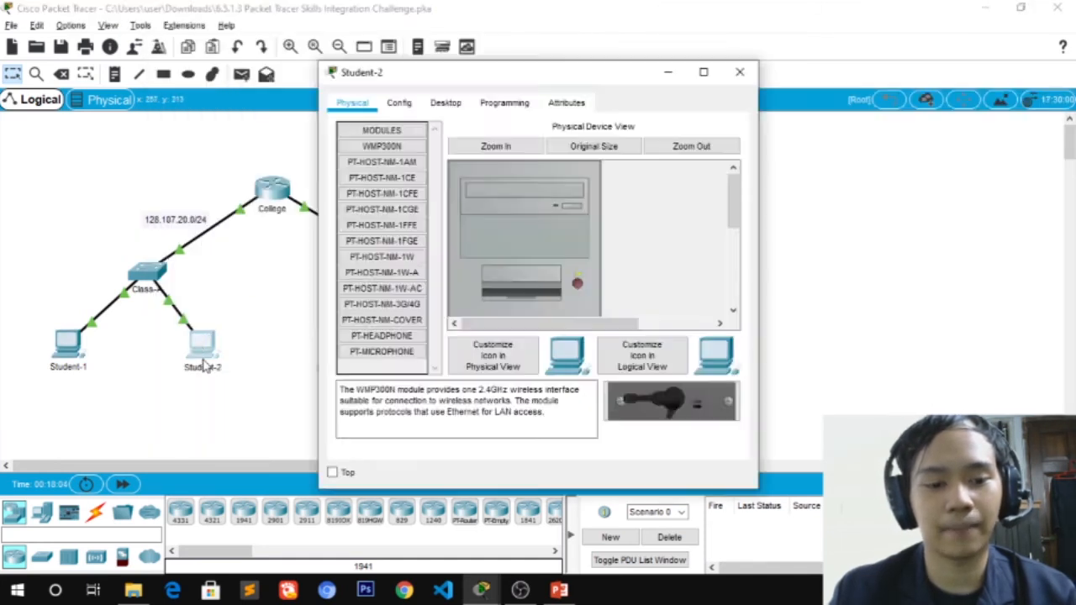
left_click_drag(441, 80, 244, 77)
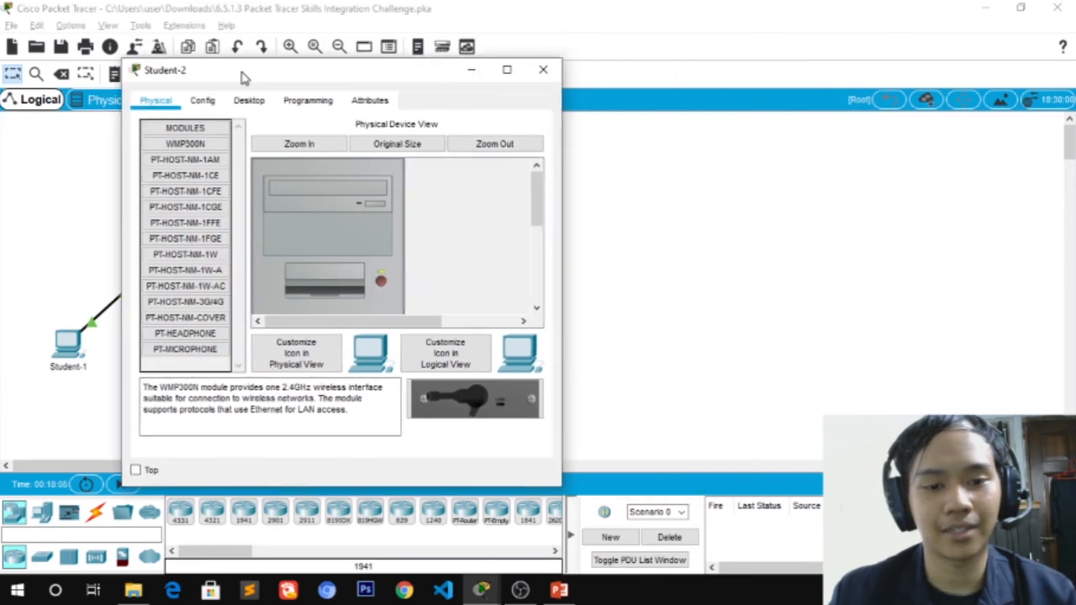
left_click(249, 100)
left_click(200, 202)
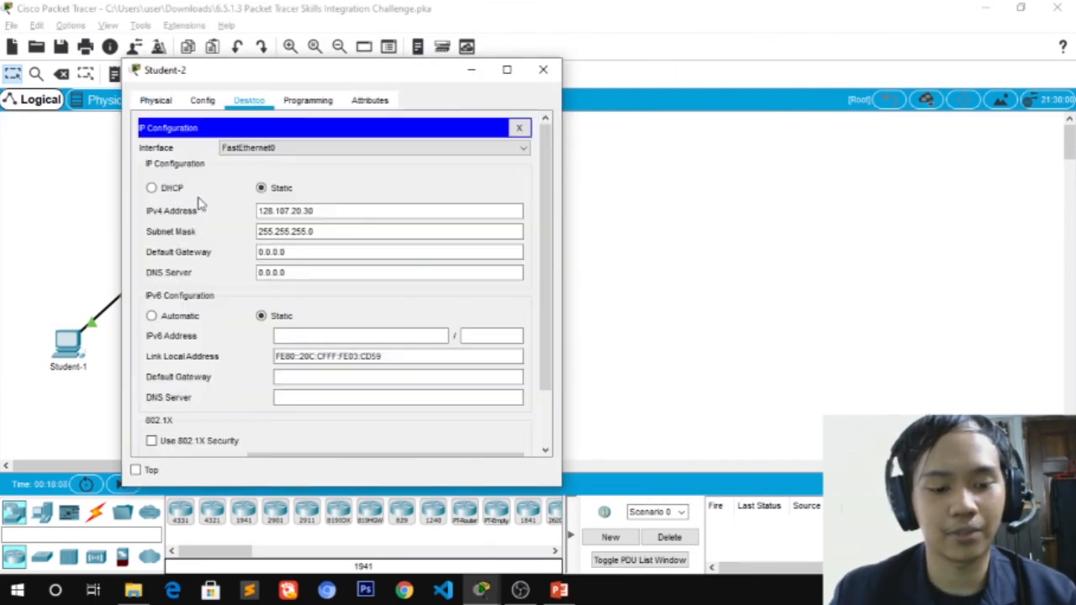
key("alt+Tab")
key("alt+Tab")
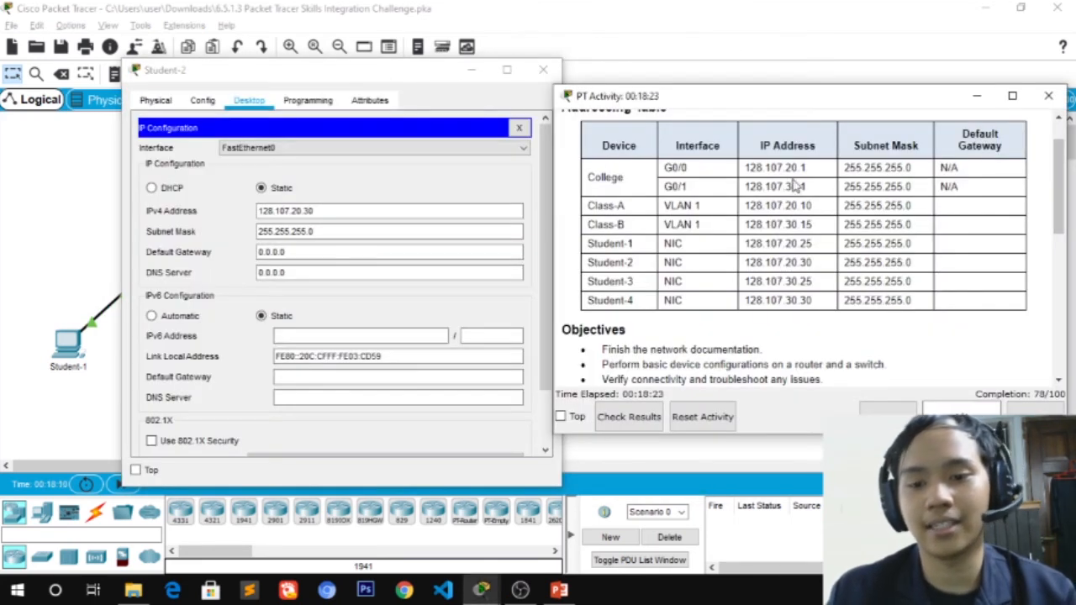
left_click_drag(807, 168, 745, 169)
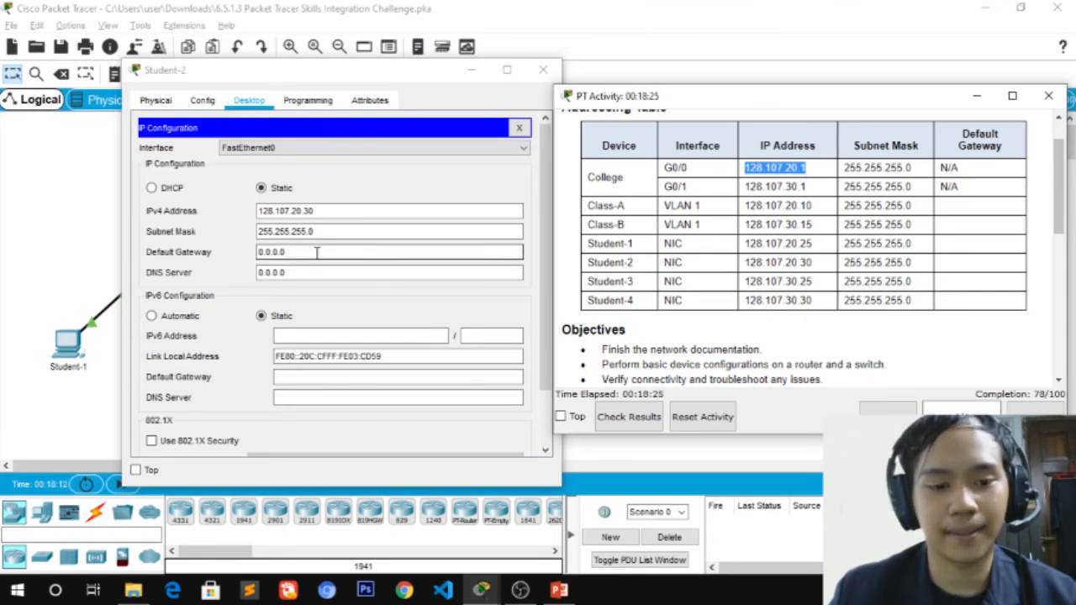
left_click(345, 254)
type("128.107.20.1")
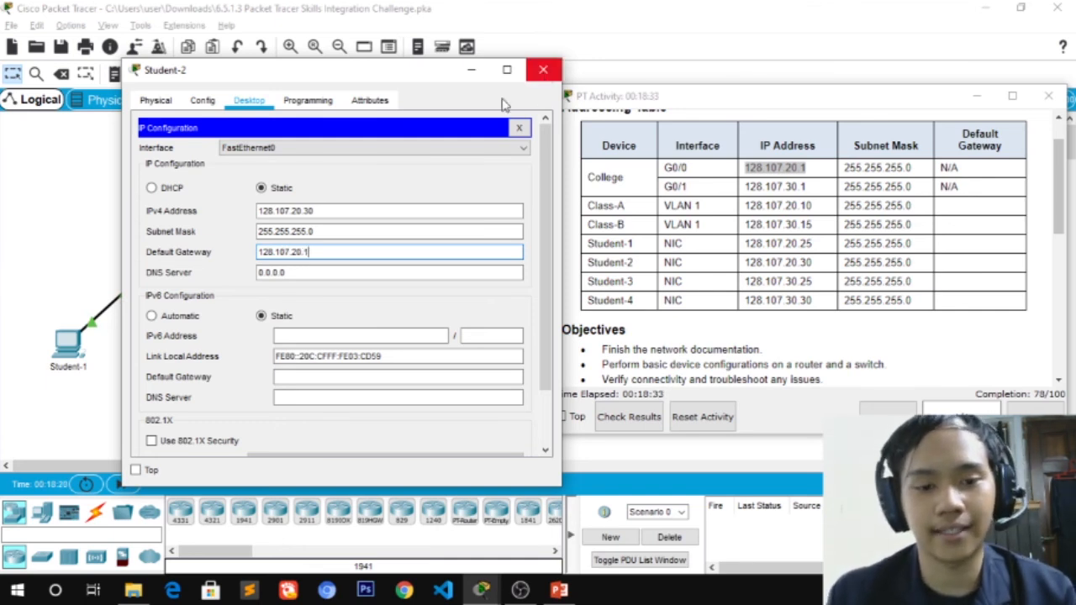
left_click(543, 70)
left_click(412, 185)
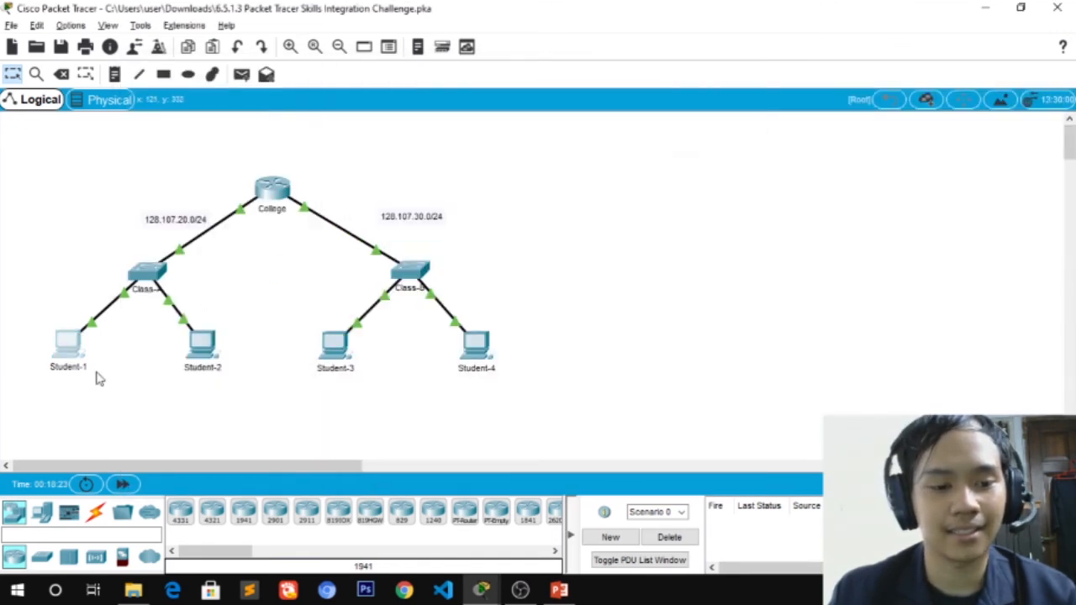
Recheck Student-1's saved IP settings
left_click(76, 358)
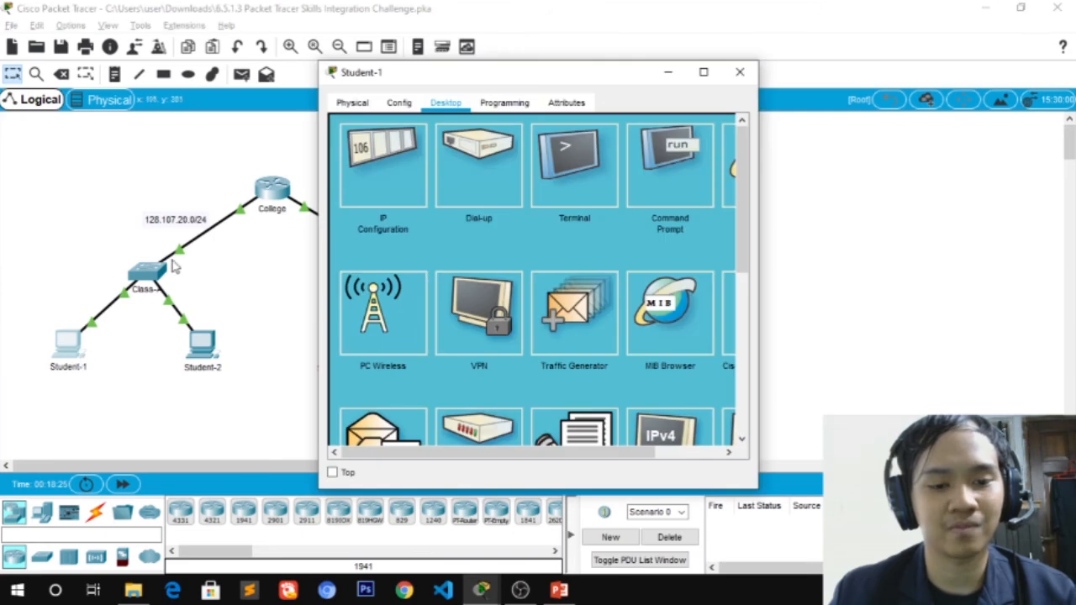
left_click(363, 174)
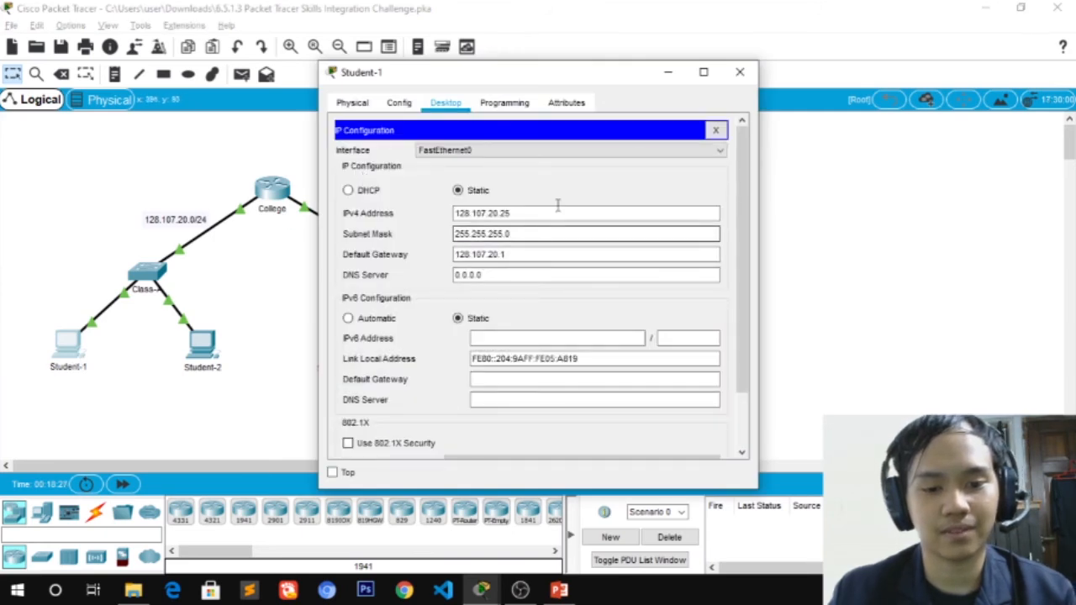
left_click(740, 73)
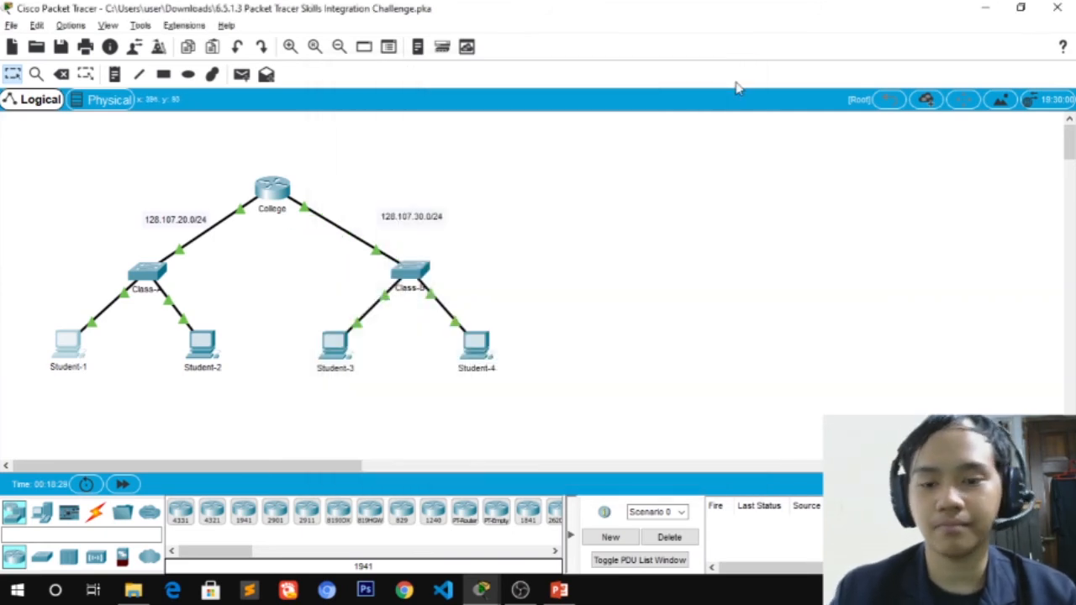
key("alt+Tab")
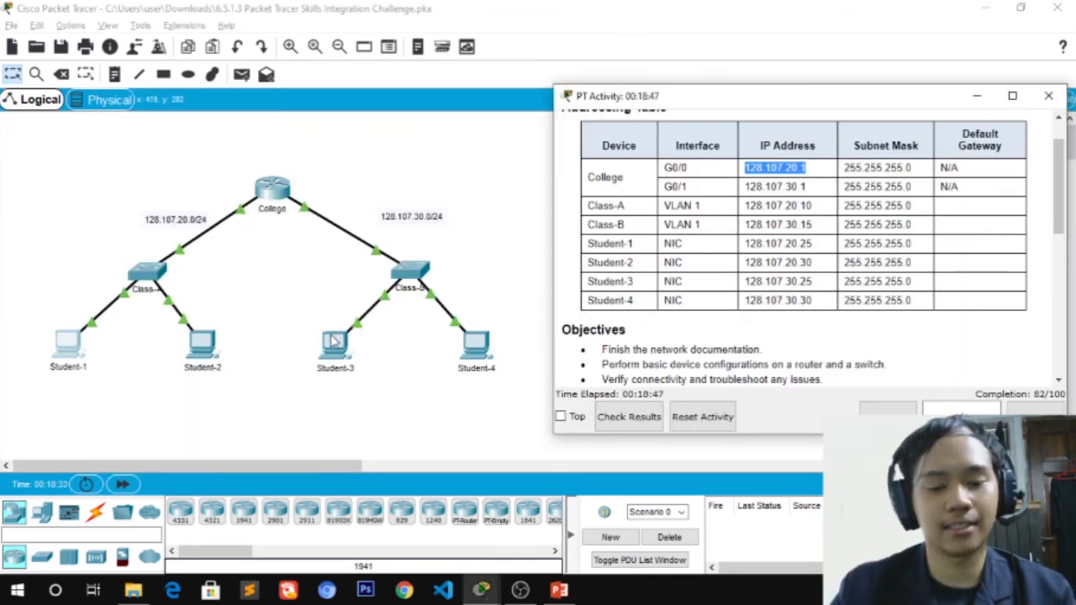
Set Student-3's default gateway to 128.107.30.1, the College G0/1 address
left_click(335, 336)
left_click(446, 103)
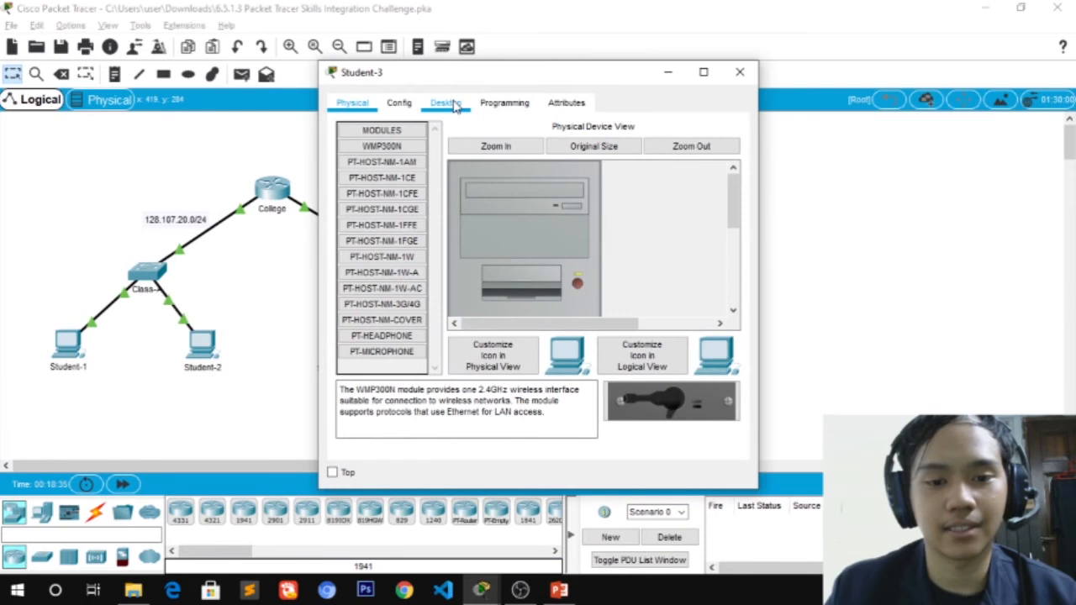
left_click(399, 167)
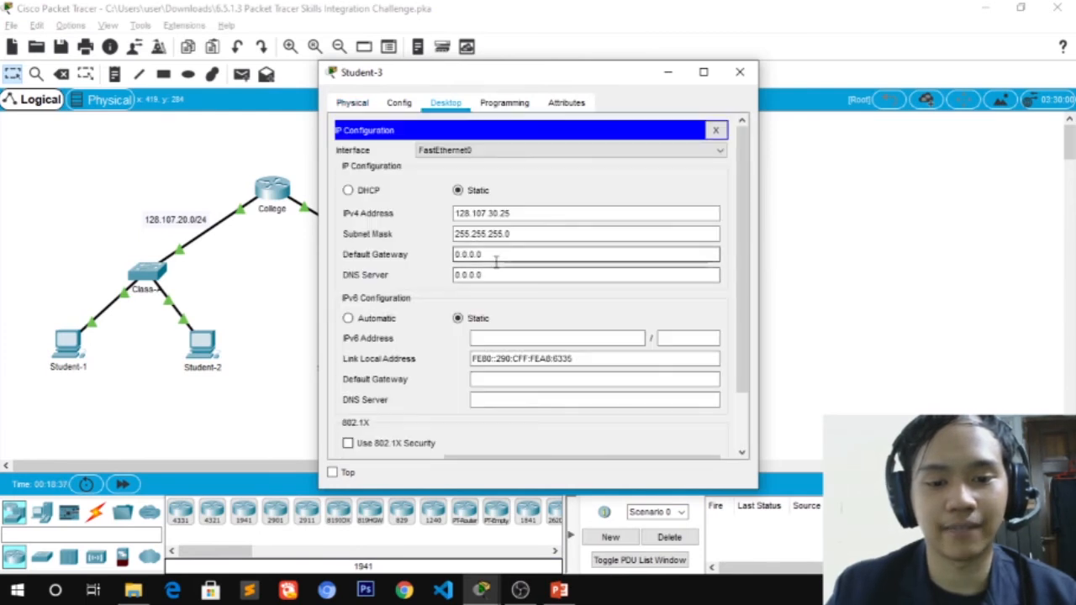
key("alt+Tab")
left_click_drag(405, 74, 115, 382)
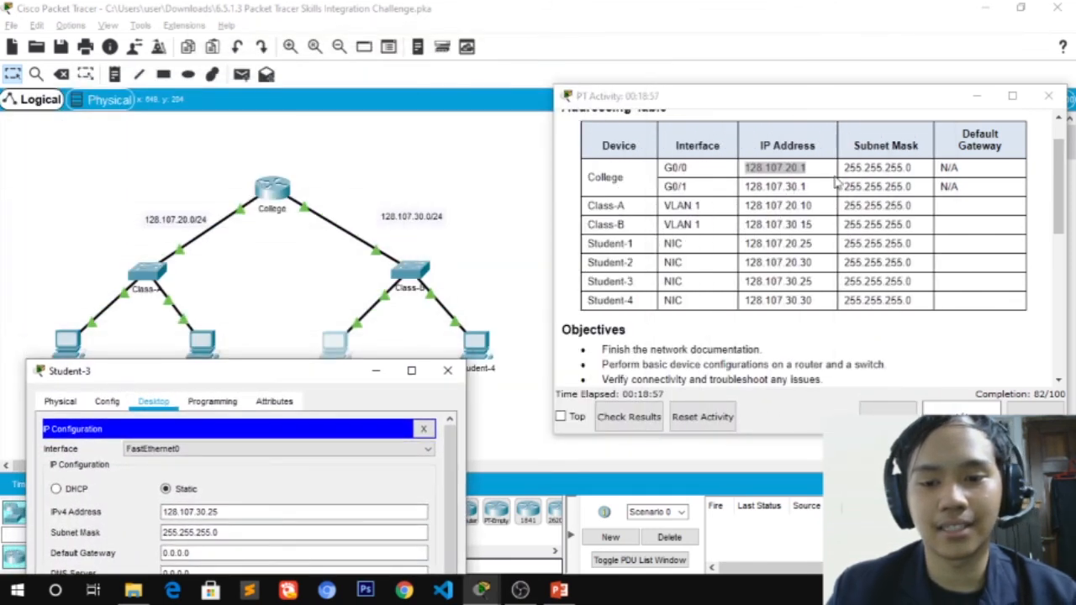
left_click_drag(812, 189, 745, 186)
left_click_drag(326, 375, 334, 38)
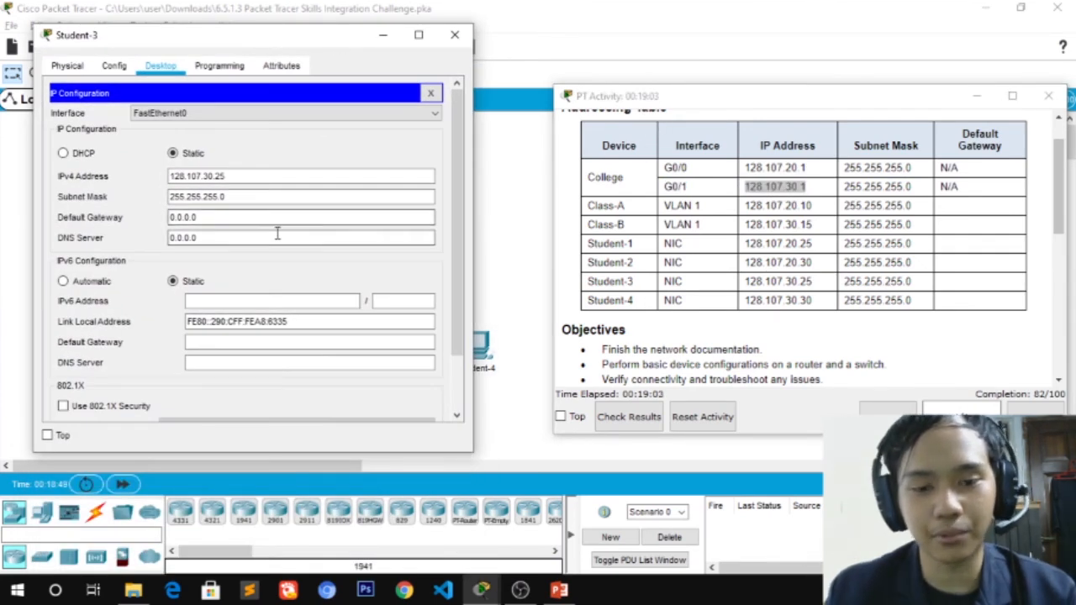
left_click_drag(205, 217, 143, 217)
key("BackSpace")
type("128.107.30.1")
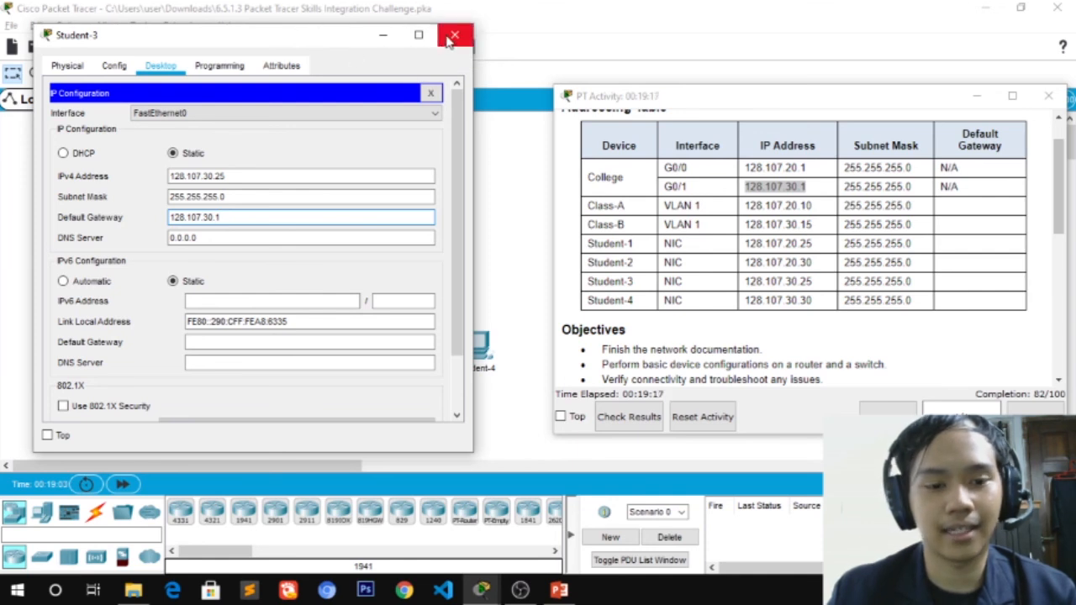
left_click(455, 34)
Open Student-4's Desktop IP Configuration, dismissing the customization and locked-interface dialogs
left_click(476, 344)
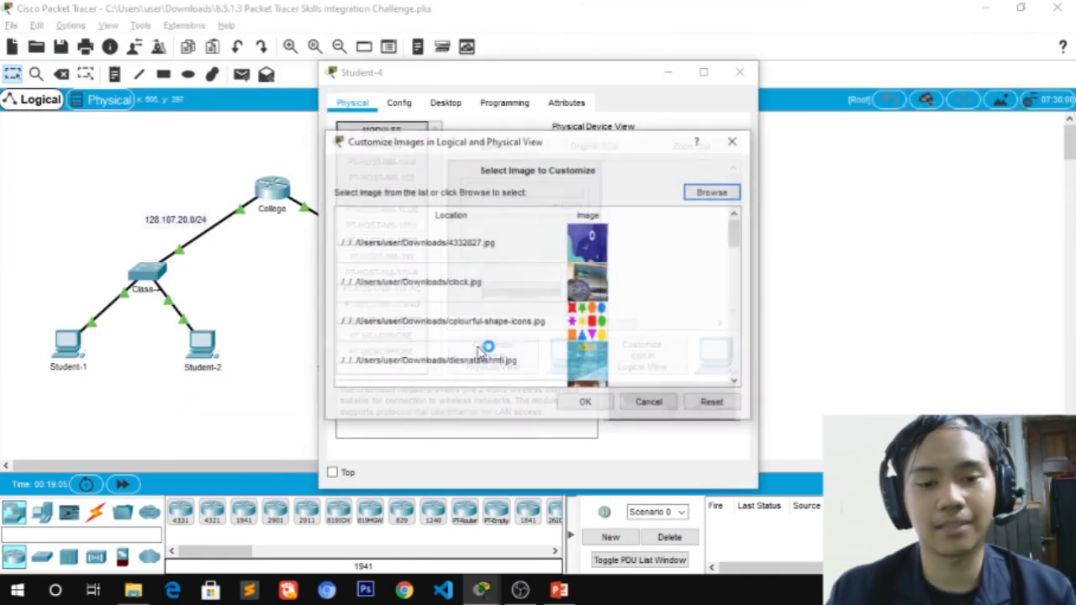
left_click(733, 141)
left_click_drag(518, 74, 361, 55)
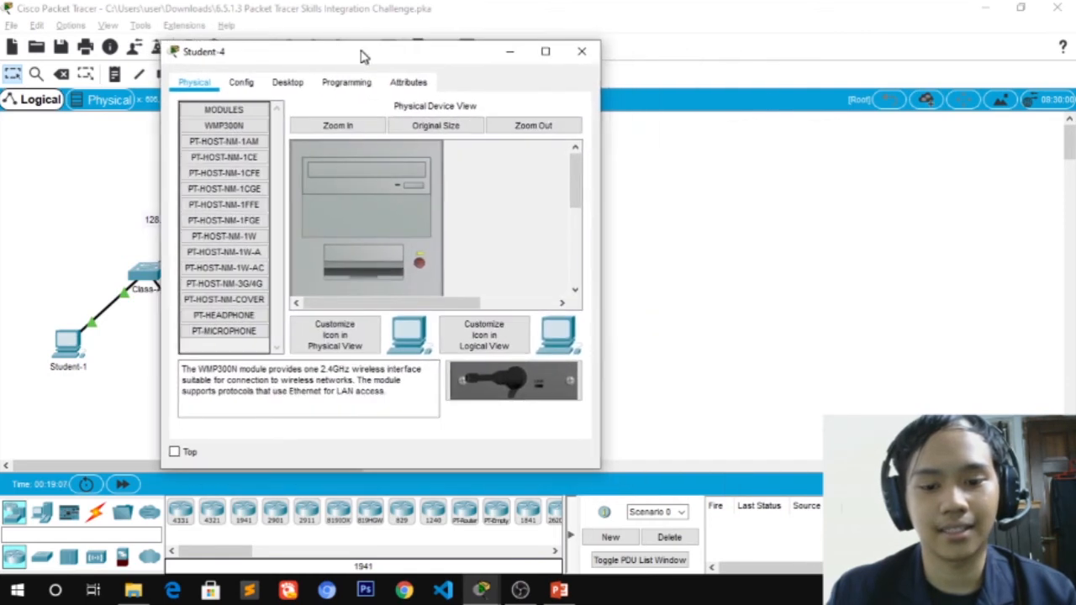
key("alt+Tab")
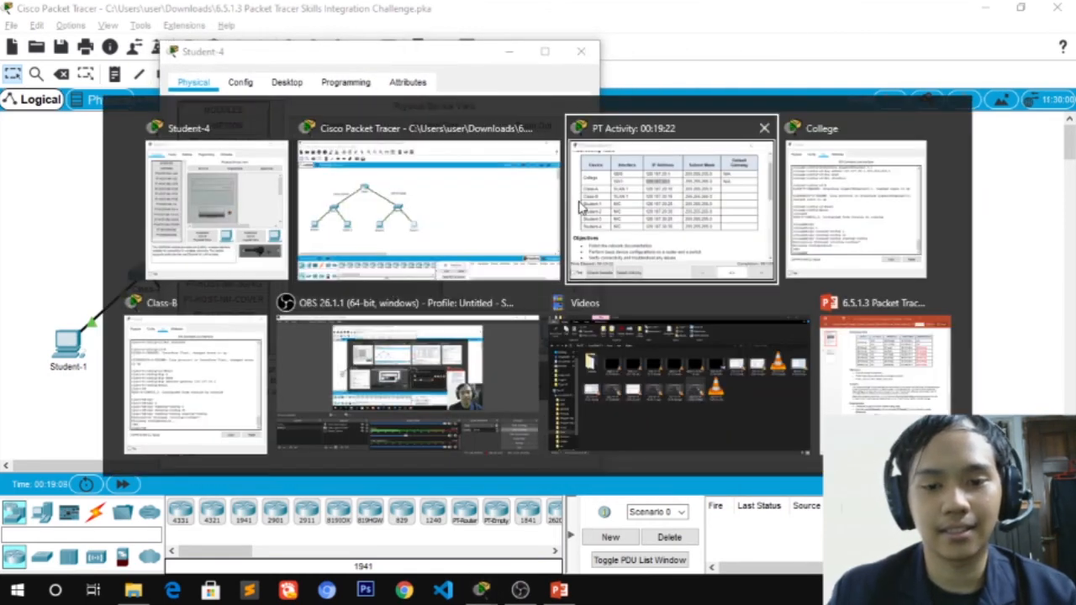
left_click(580, 204)
left_click_drag(414, 54, 330, 66)
left_click(164, 98)
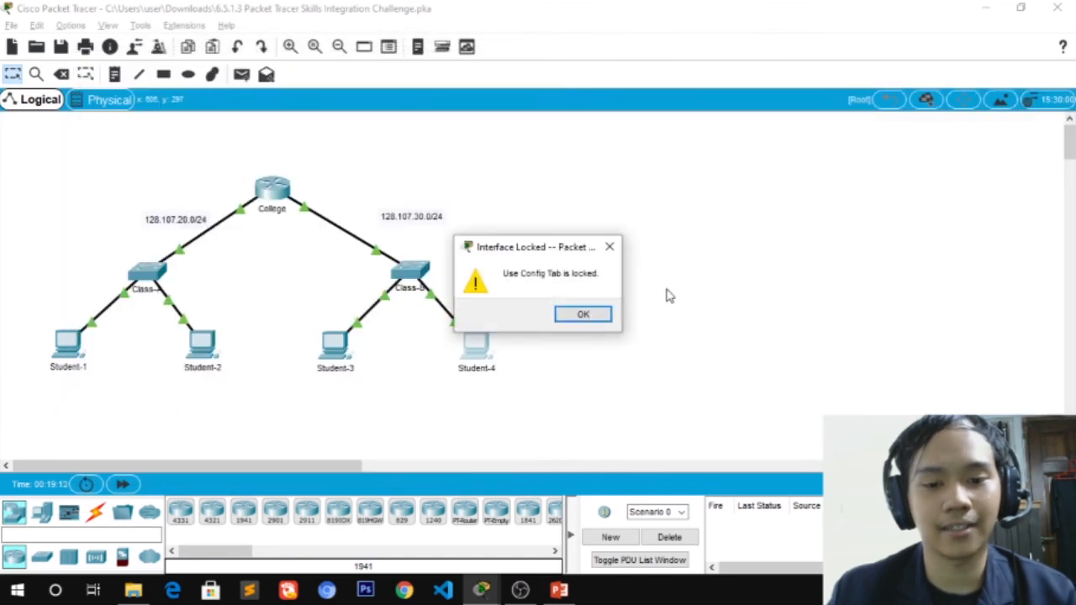
left_click(609, 246)
key("alt+Tab")
key("alt+Tab")
key("alt+Tab")
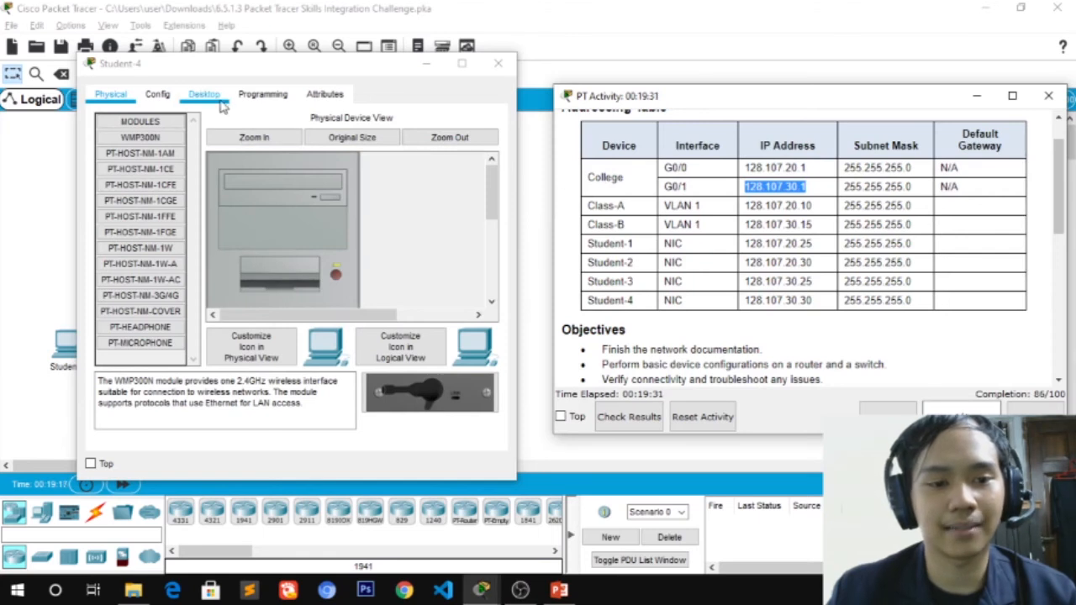
left_click(219, 100)
left_click(127, 161)
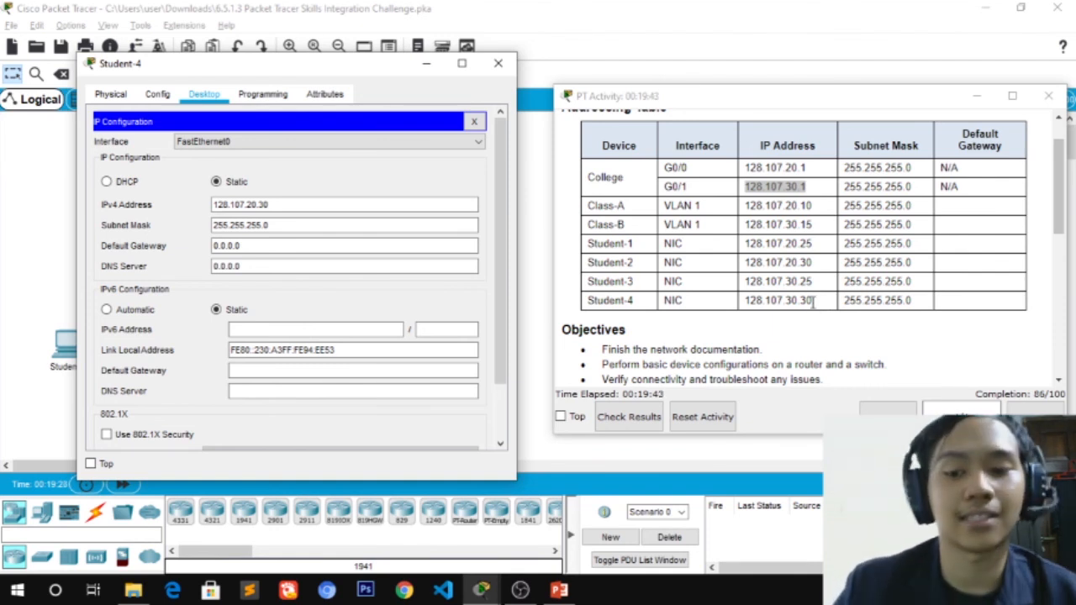
Change Student-4's IPv4 address to 128.107.30.30 and default gateway to 128.107.30.1
left_click_drag(813, 300, 745, 304)
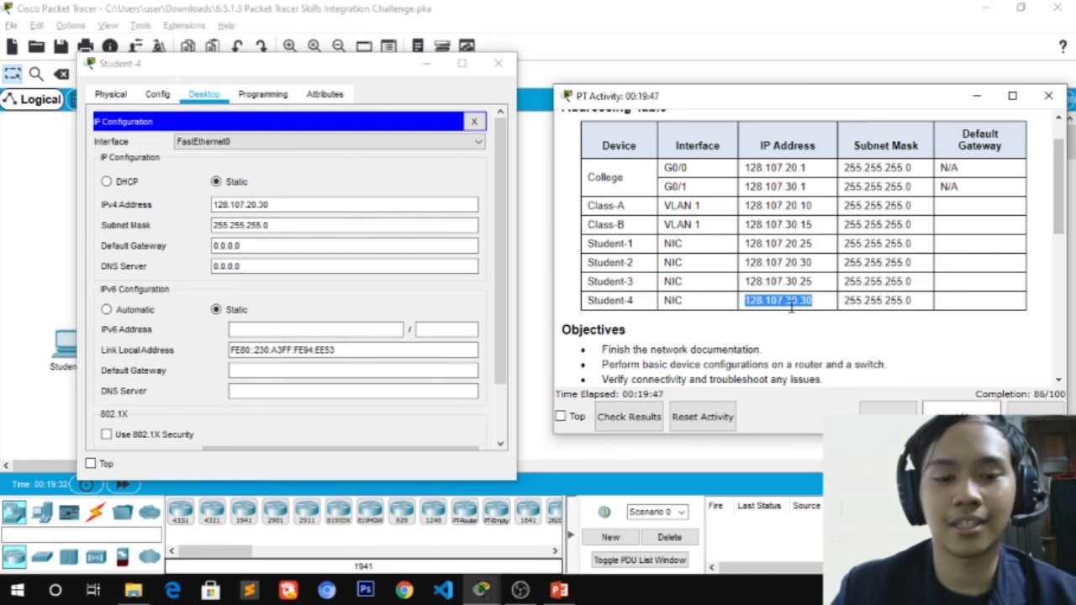
left_click(249, 205)
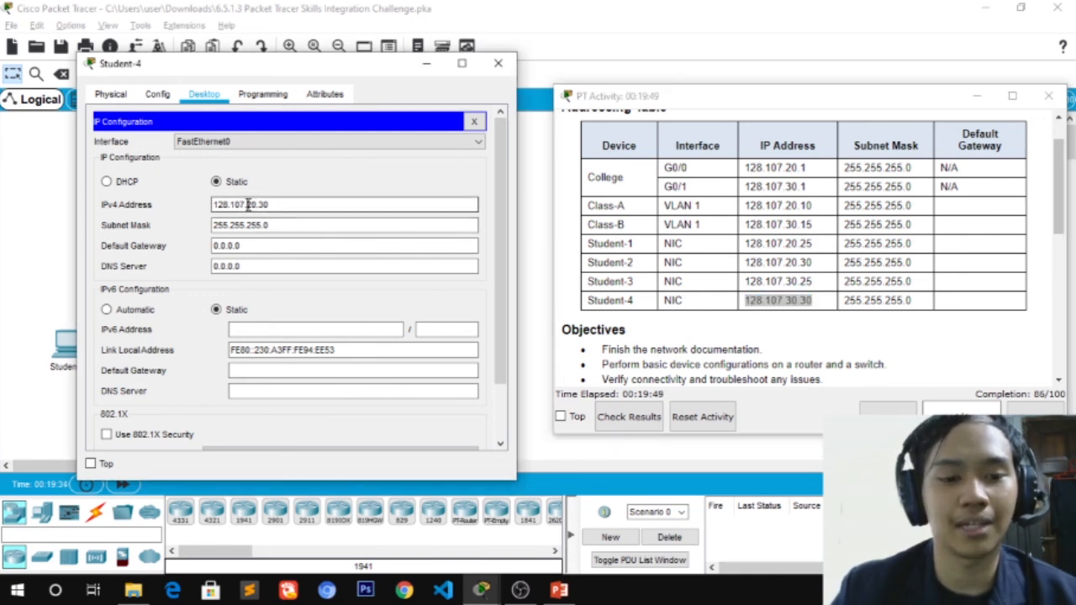
type("3")
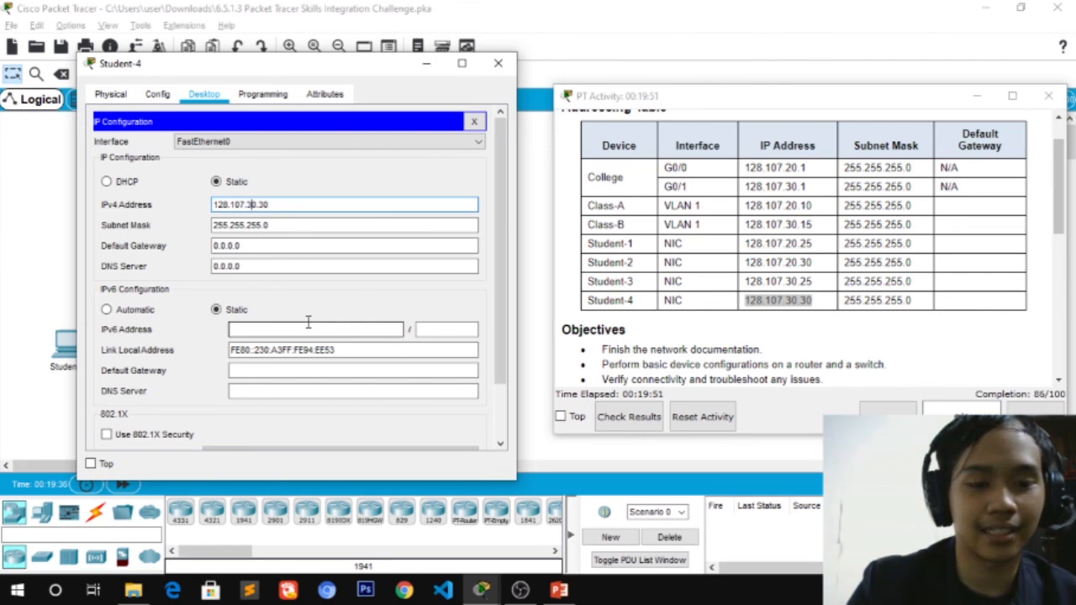
left_click(289, 246)
key("ctrl+a")
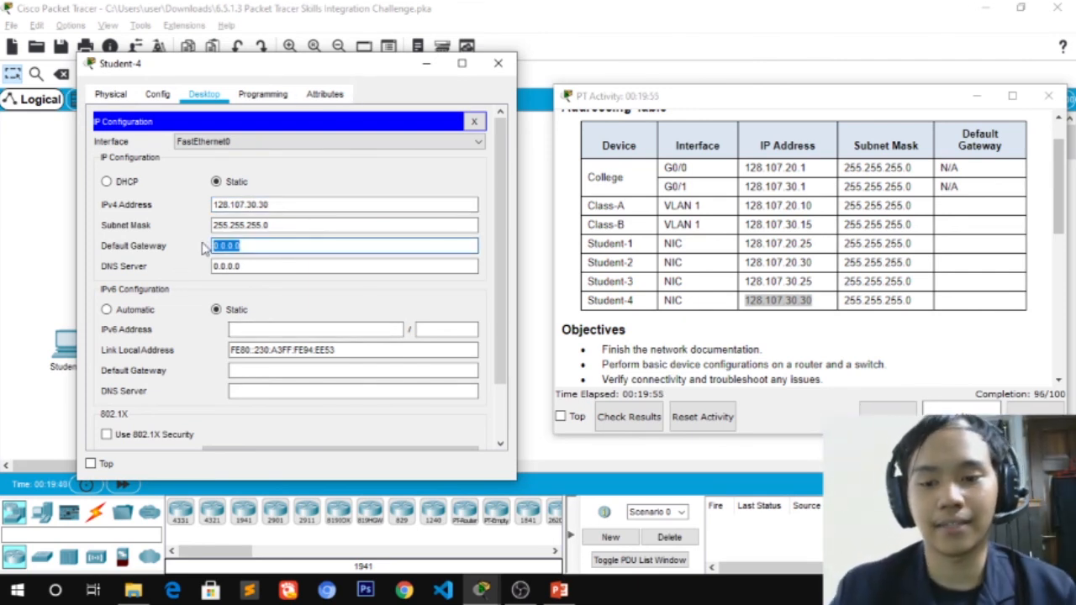
key("BackSpace")
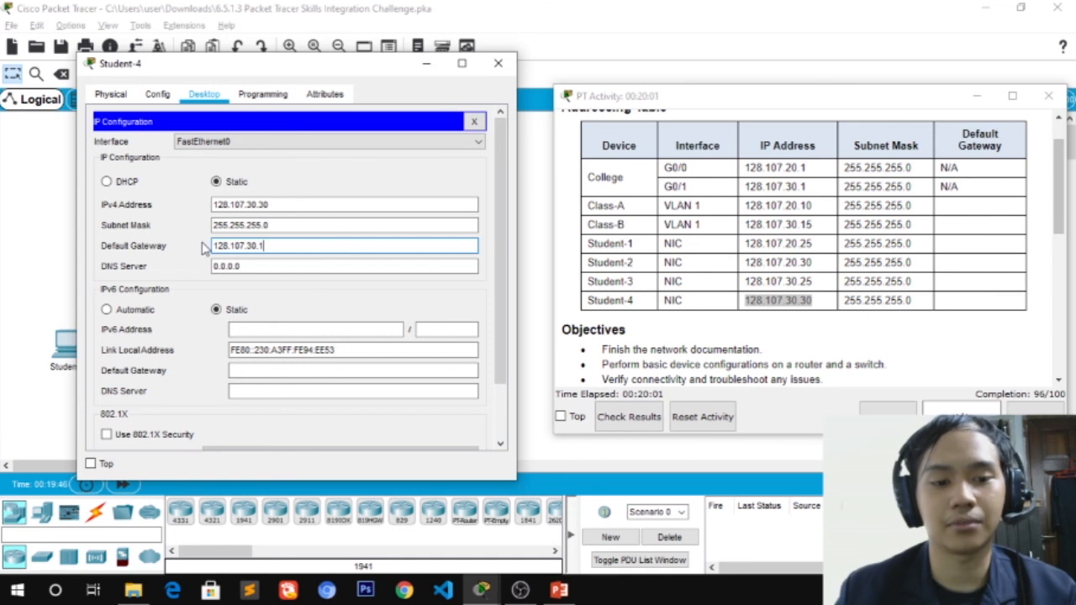
left_click(500, 65)
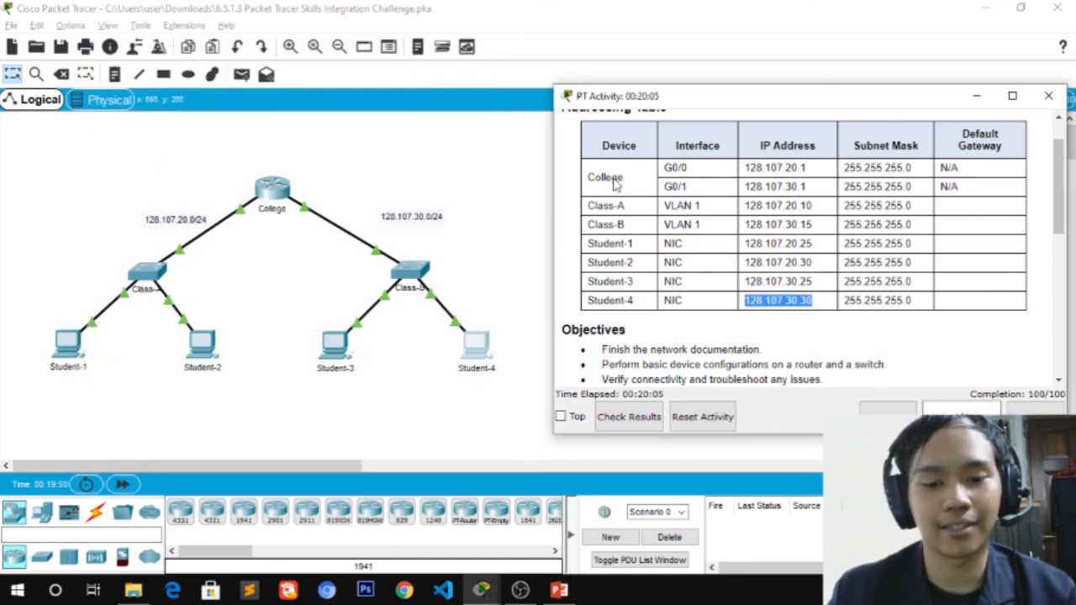
left_click(607, 425)
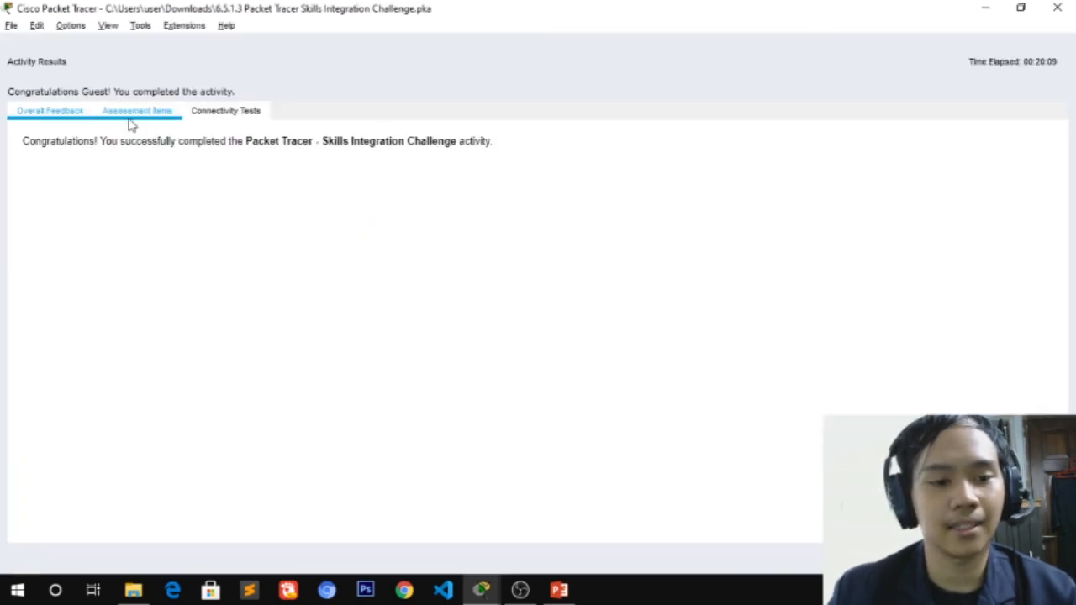
left_click(130, 122)
scroll(154, 241, "down", 8)
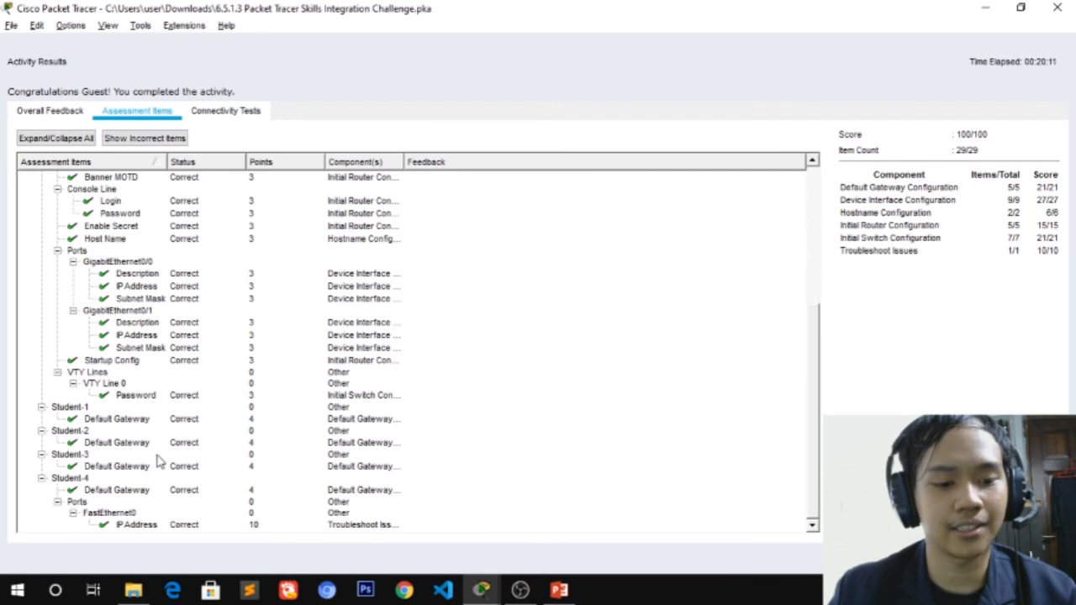
scroll(166, 492, "up", 8)
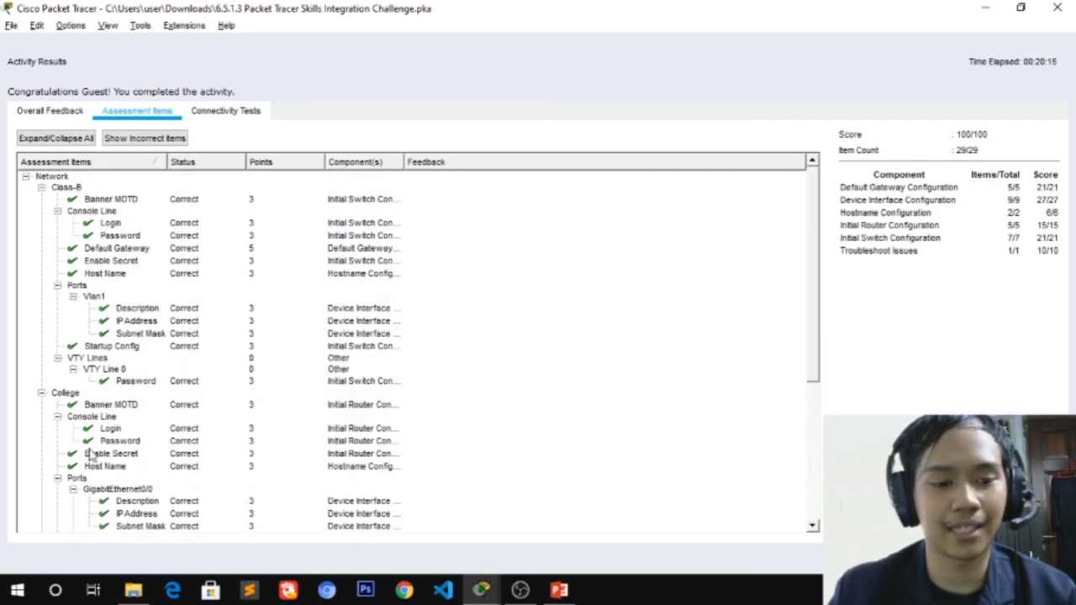
scroll(109, 383, "down", 2)
scroll(71, 349, "down", 4)
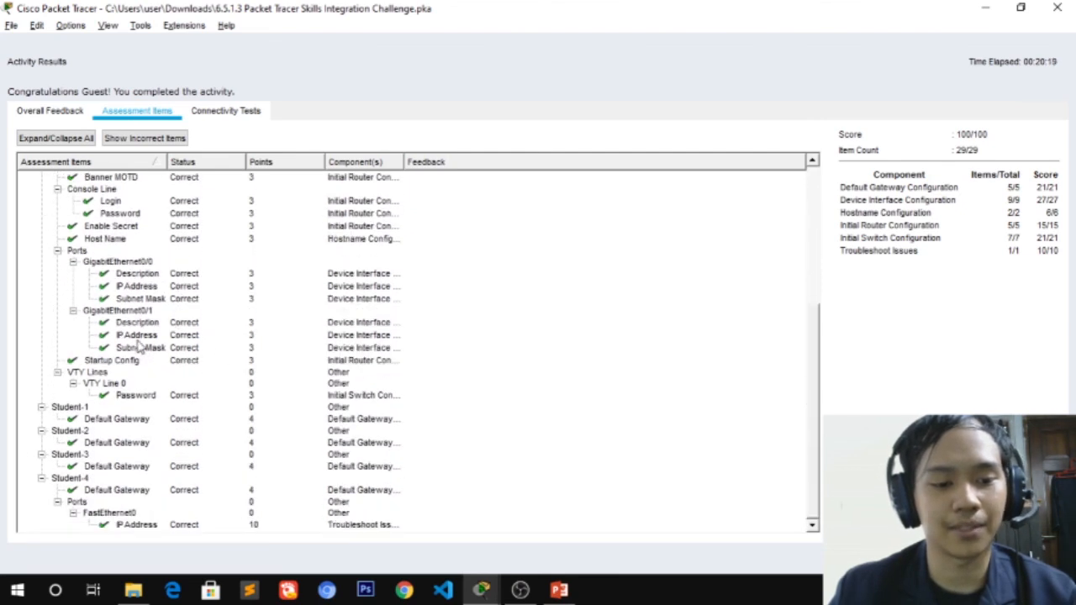
scroll(126, 328, "up", 6)
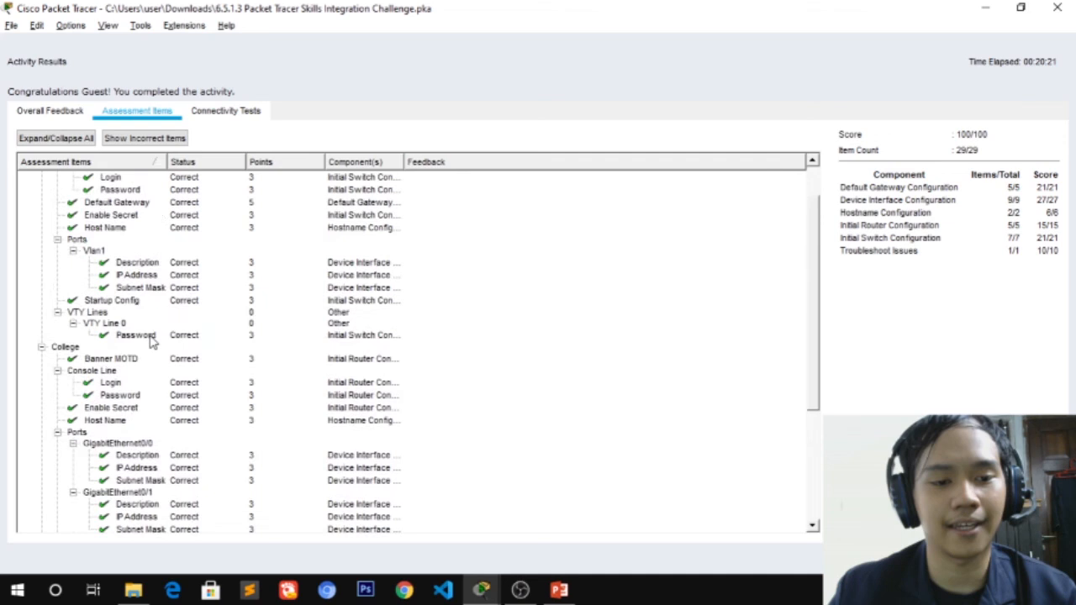
left_click(1056, 10)
left_click_drag(488, 114, 740, 102)
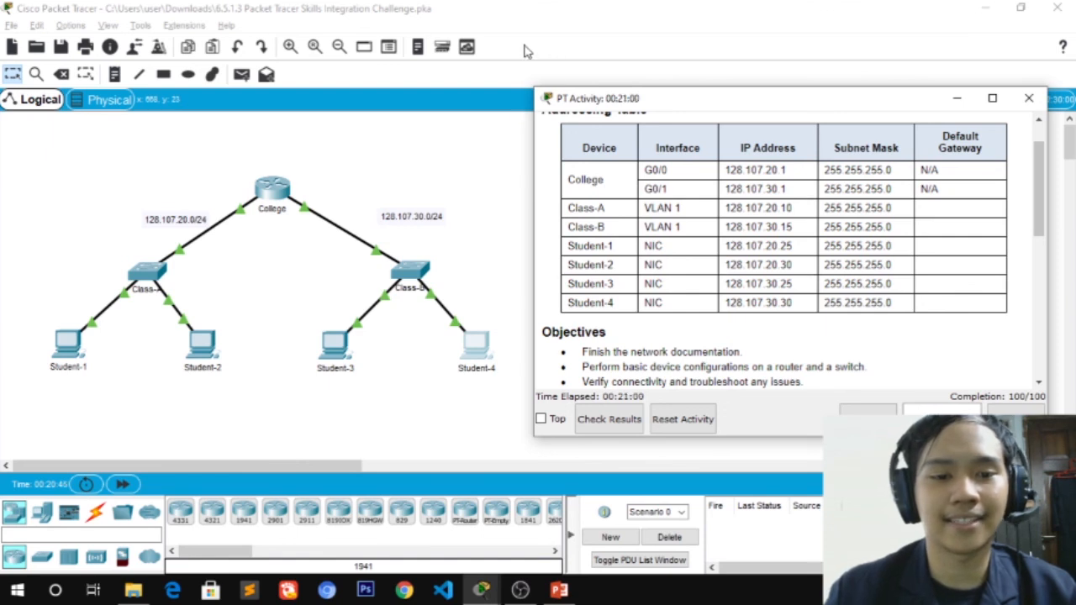
Send simple test pings from Student-4 and Student-3 to the College router
left_click_drag(630, 107, 636, 60)
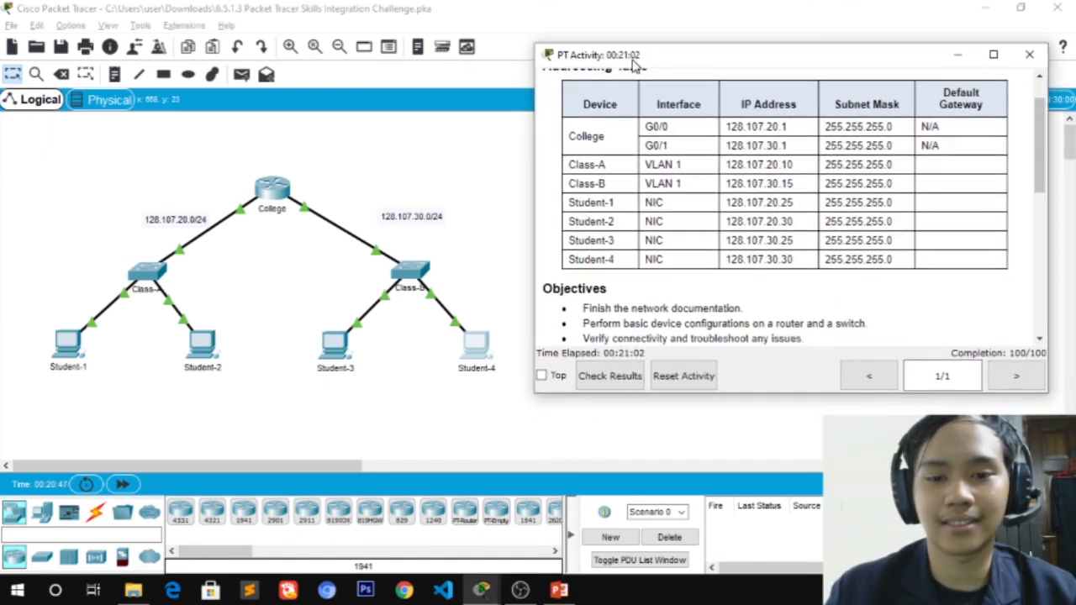
left_click(241, 88)
left_click(242, 78)
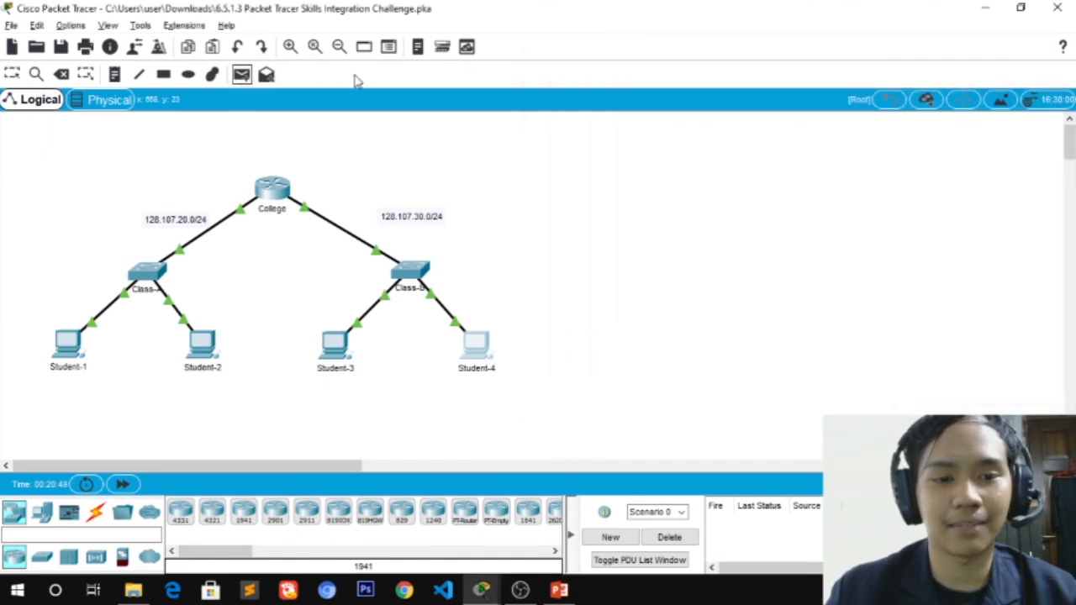
left_click(479, 351)
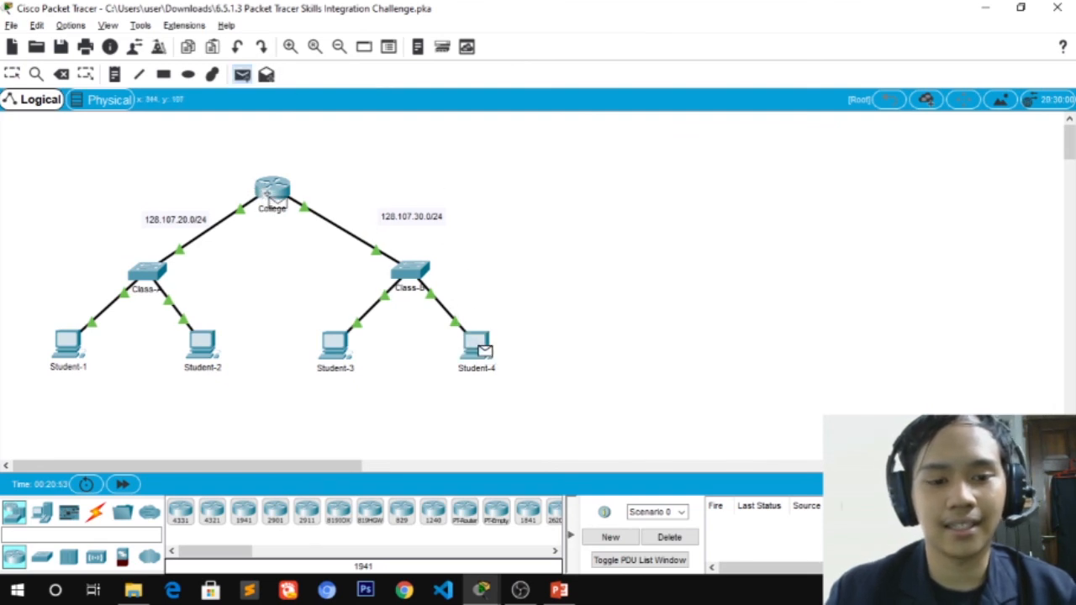
left_click(271, 195)
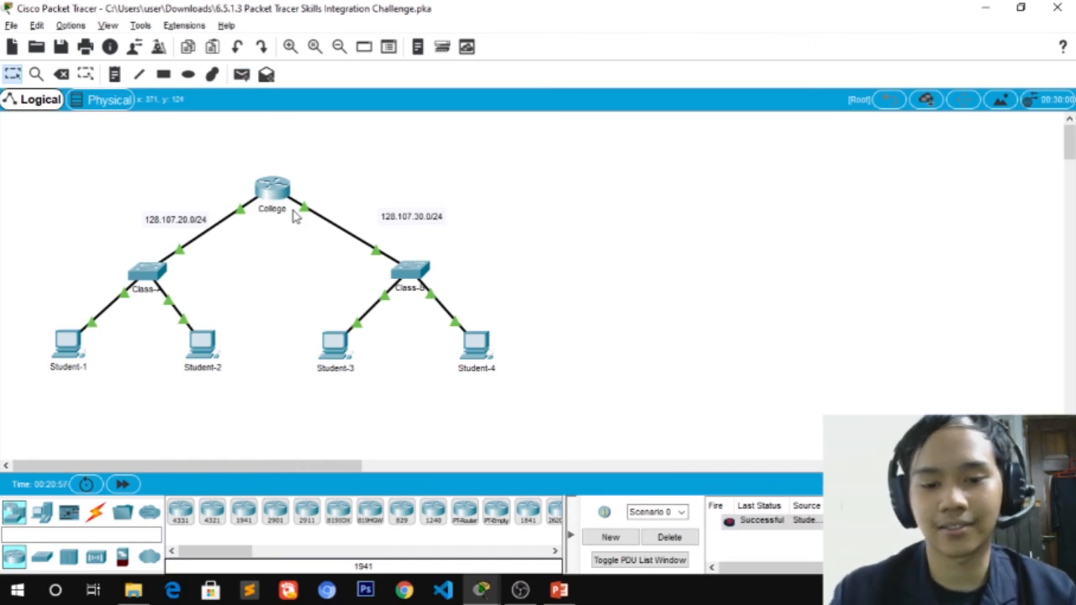
left_click(242, 75)
left_click(333, 332)
left_click(281, 192)
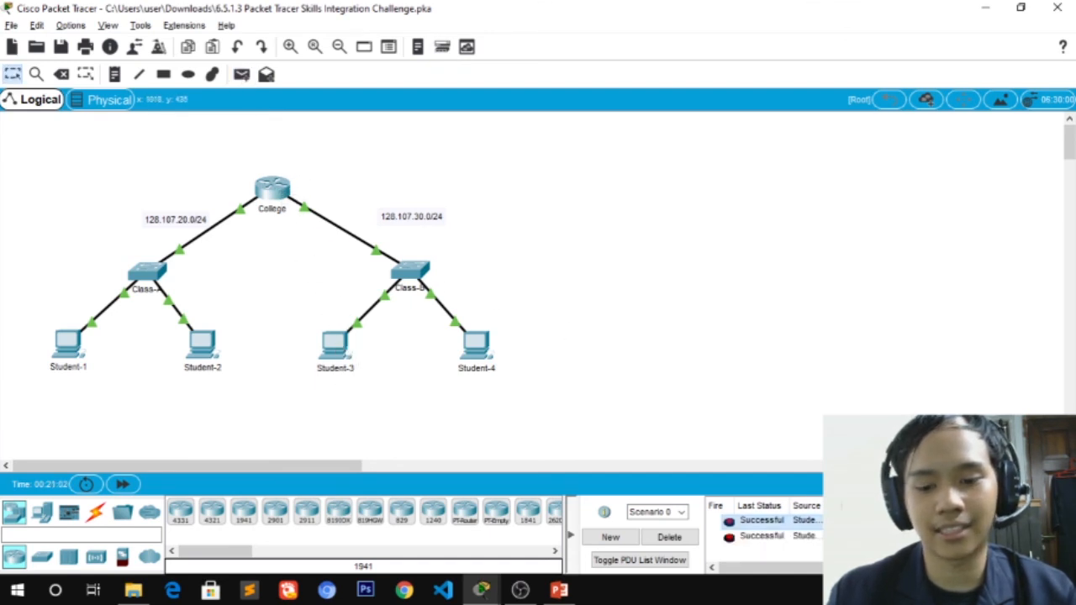
Send simple test pings from Student-2 and Student-1 to the College router
left_click(241, 75)
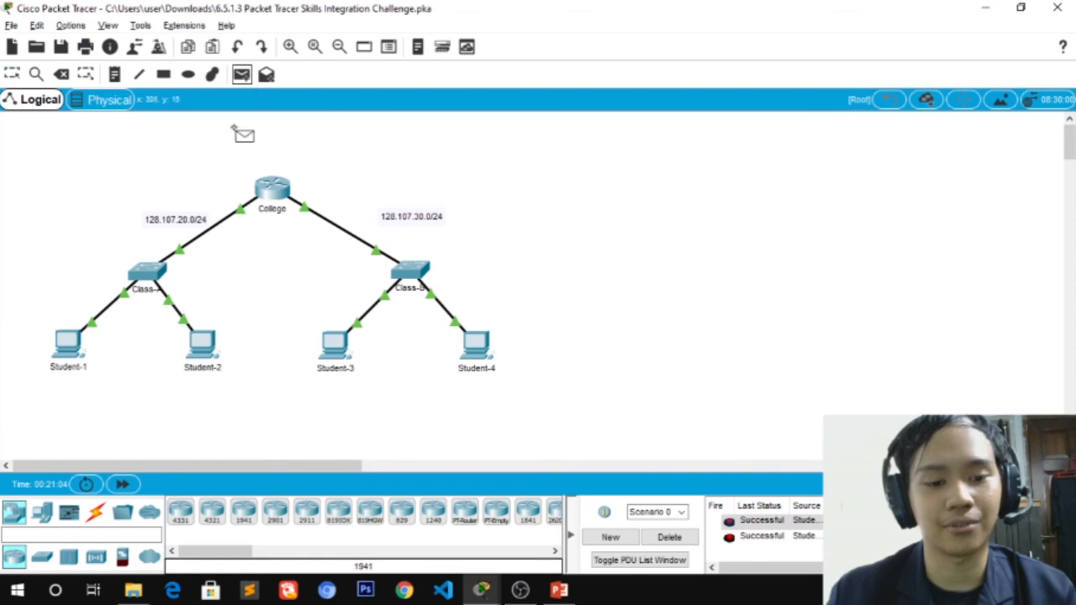
left_click(207, 343)
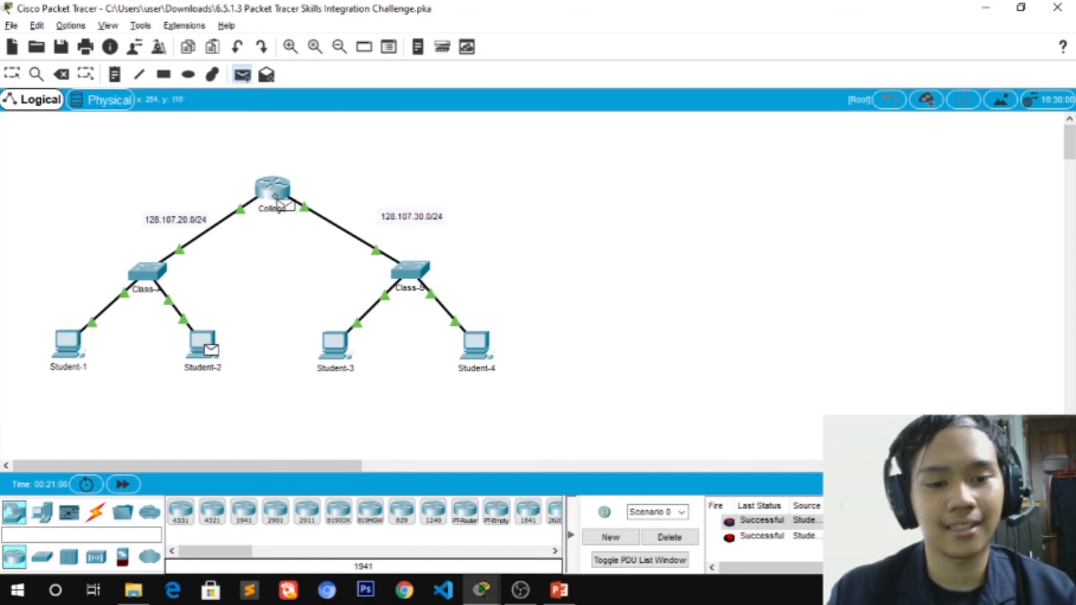
left_click(275, 197)
left_click(243, 75)
left_click(71, 345)
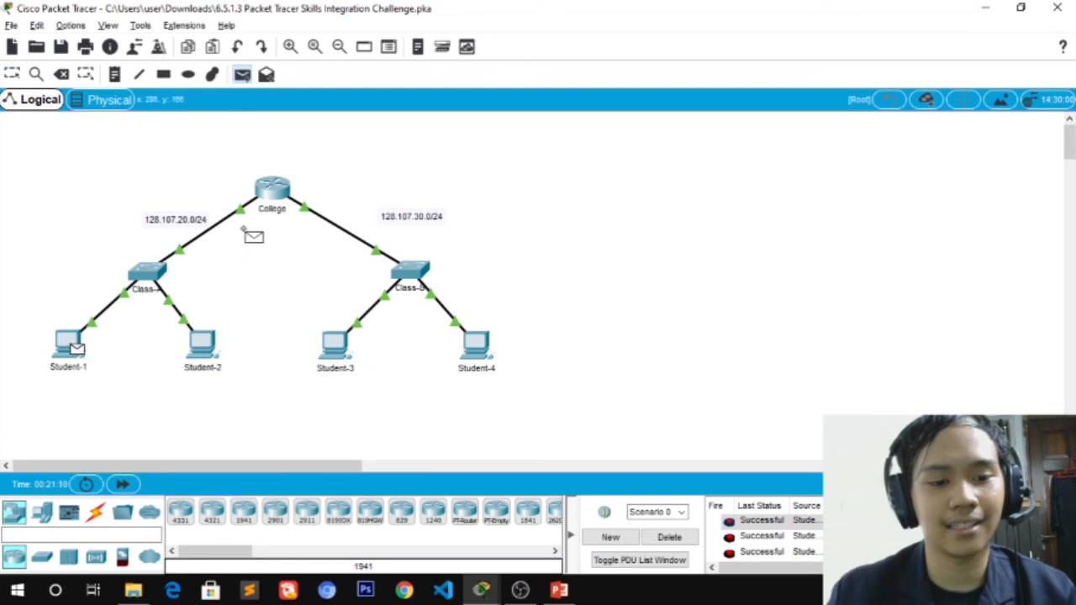
left_click(272, 197)
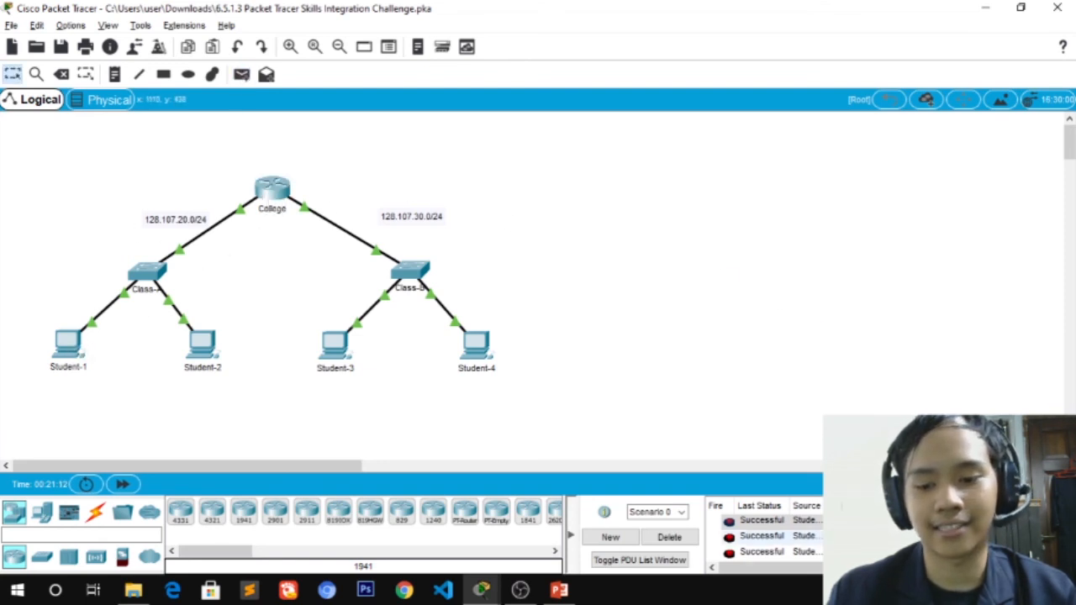